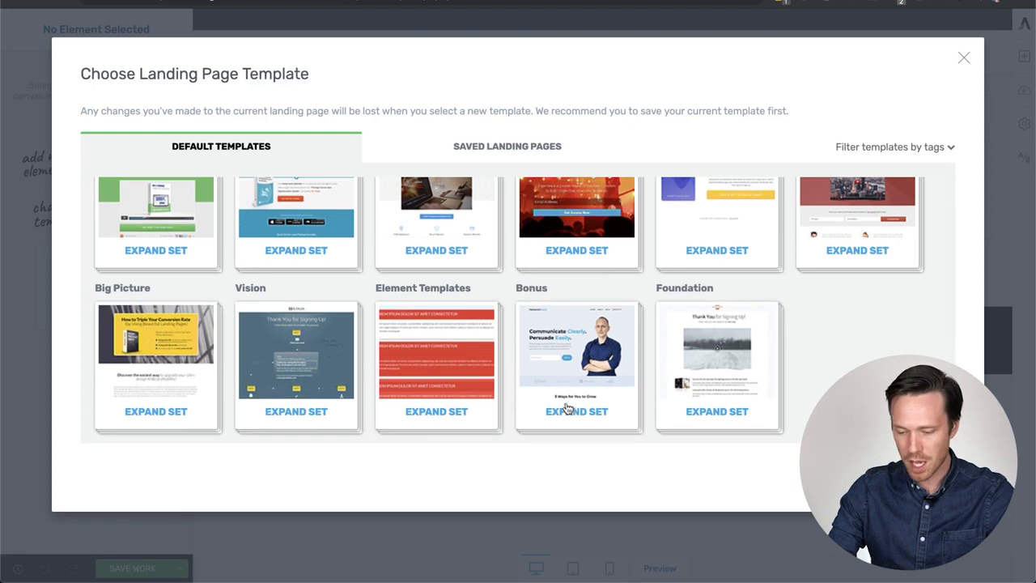
- Load the Online Course Sales Page template from the Bonus template set onto the landing page
left_click(569, 411)
scroll(725, 405, "down", 2)
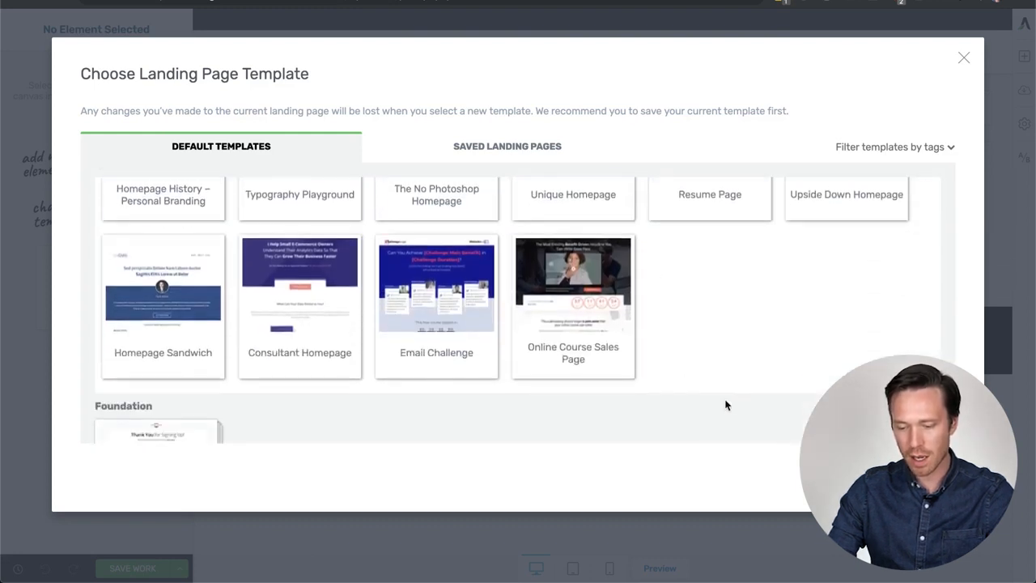
left_click(601, 351)
left_click(878, 470)
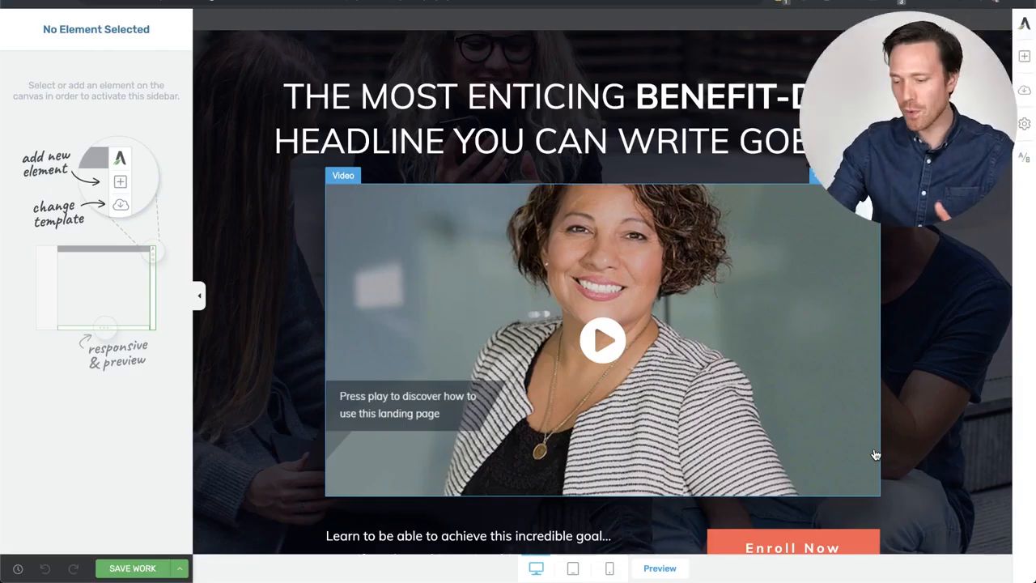
- Delete the video, the Enroll Now button and the button's empty column from the hero section
scroll(947, 418, "down", 1)
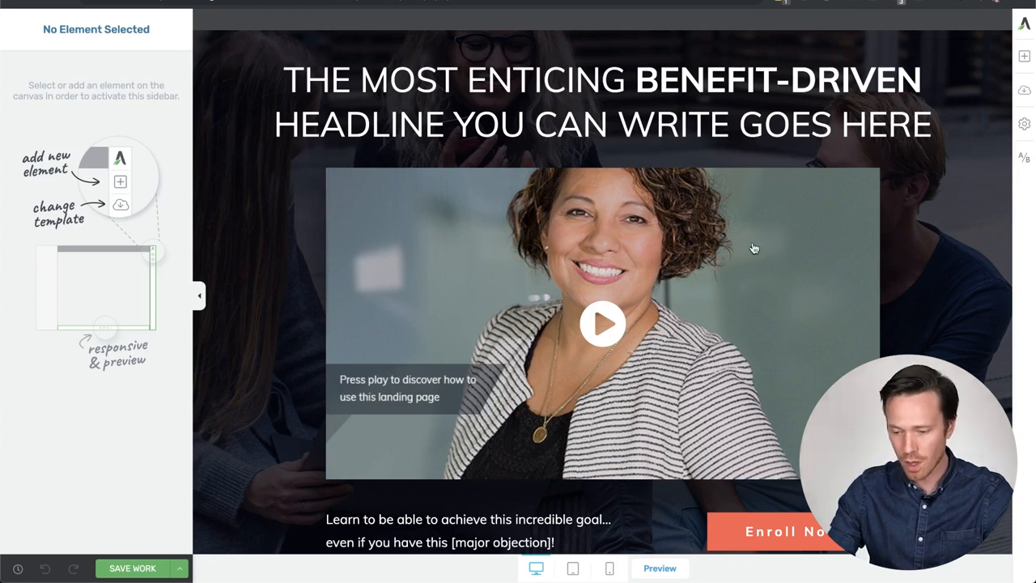
scroll(755, 281, "down", 1)
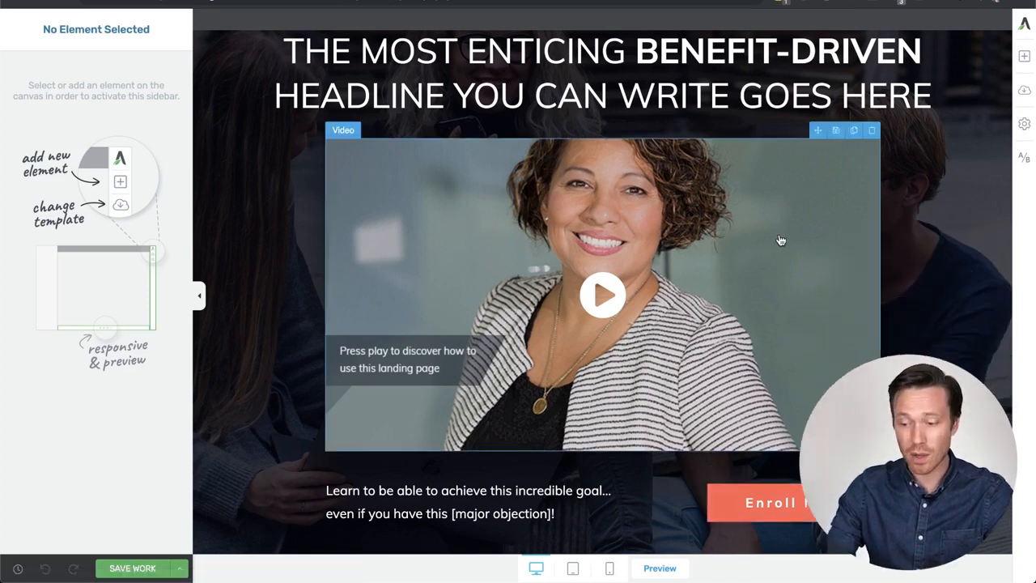
scroll(855, 188, "up", 1)
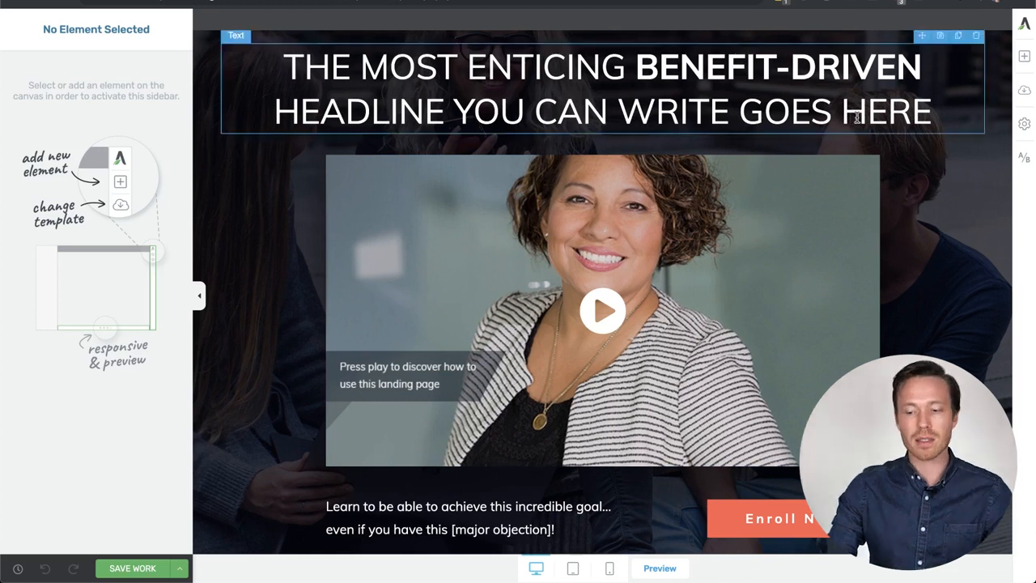
scroll(857, 118, "up", 1)
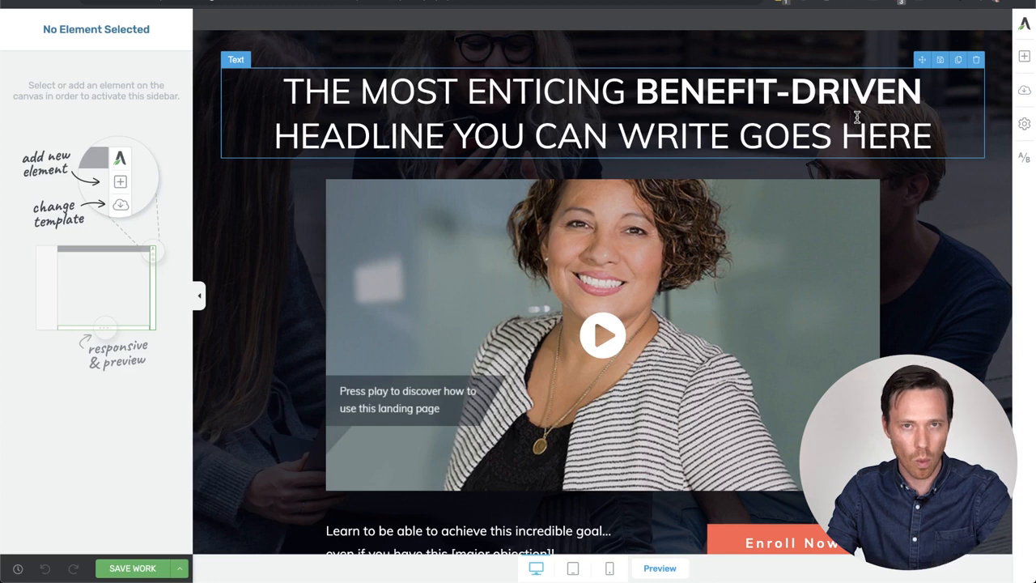
scroll(856, 118, "down", 2)
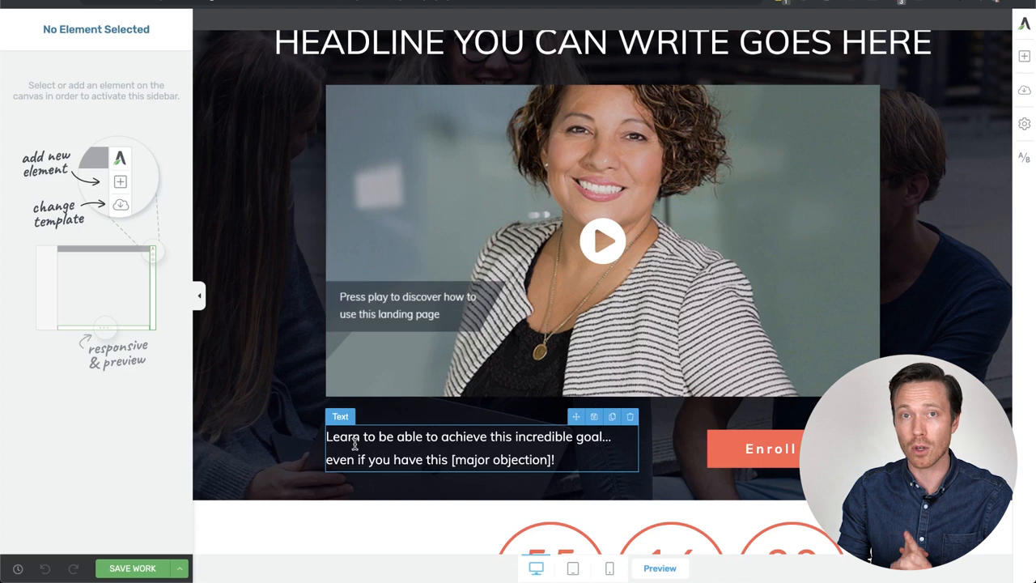
scroll(354, 444, "up", 2)
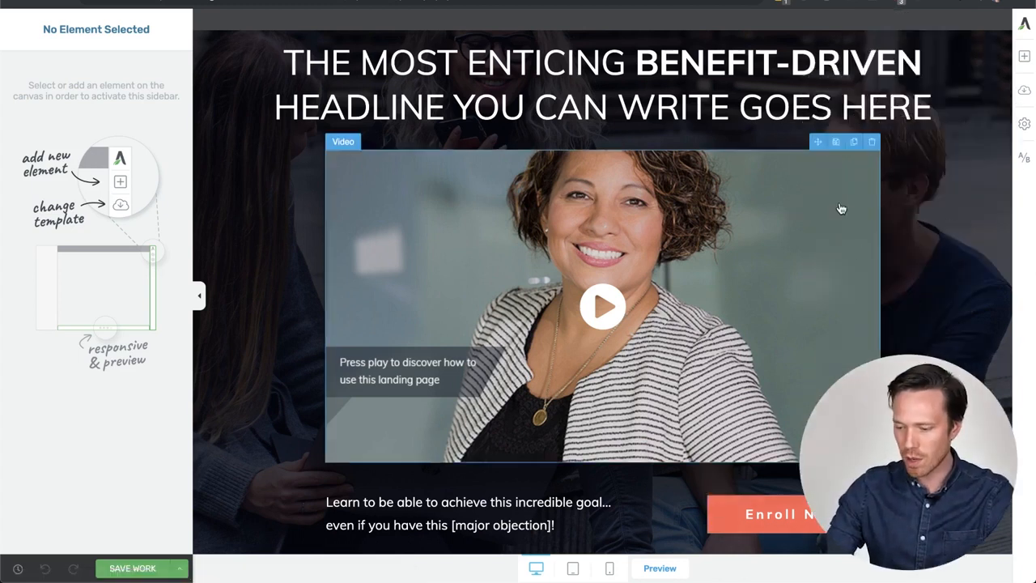
left_click(872, 143)
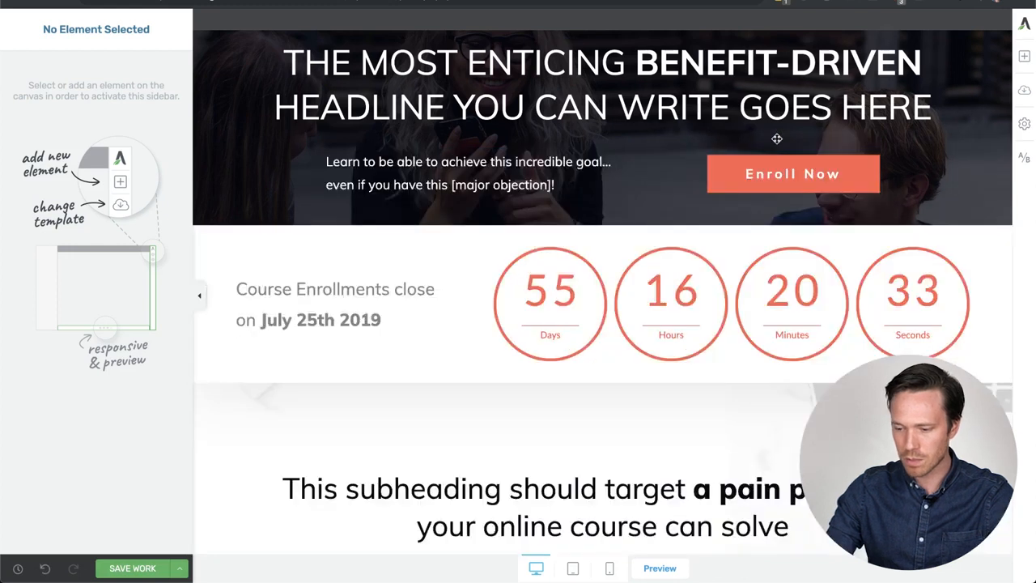
scroll(775, 139, "up", 1)
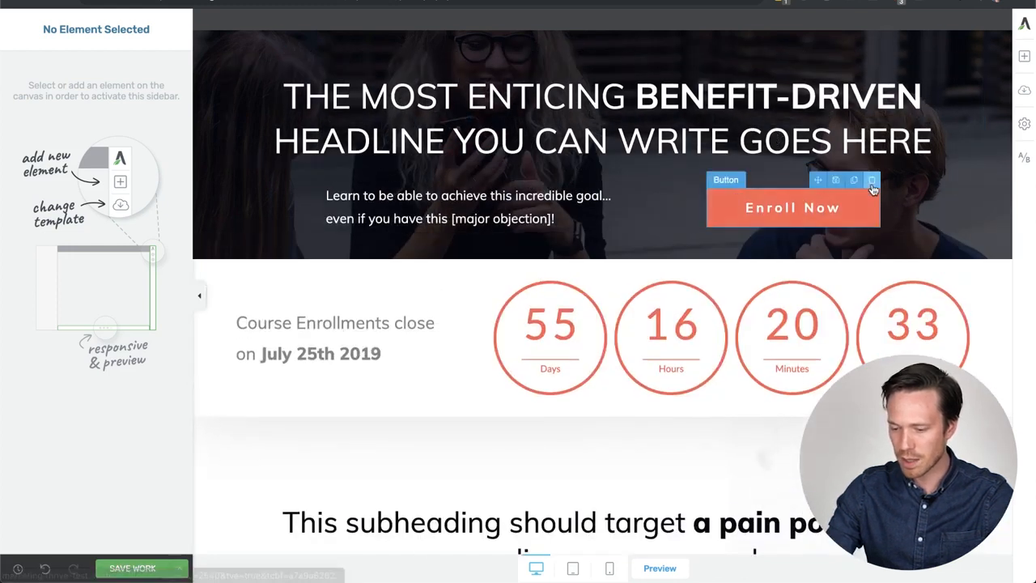
left_click(871, 180)
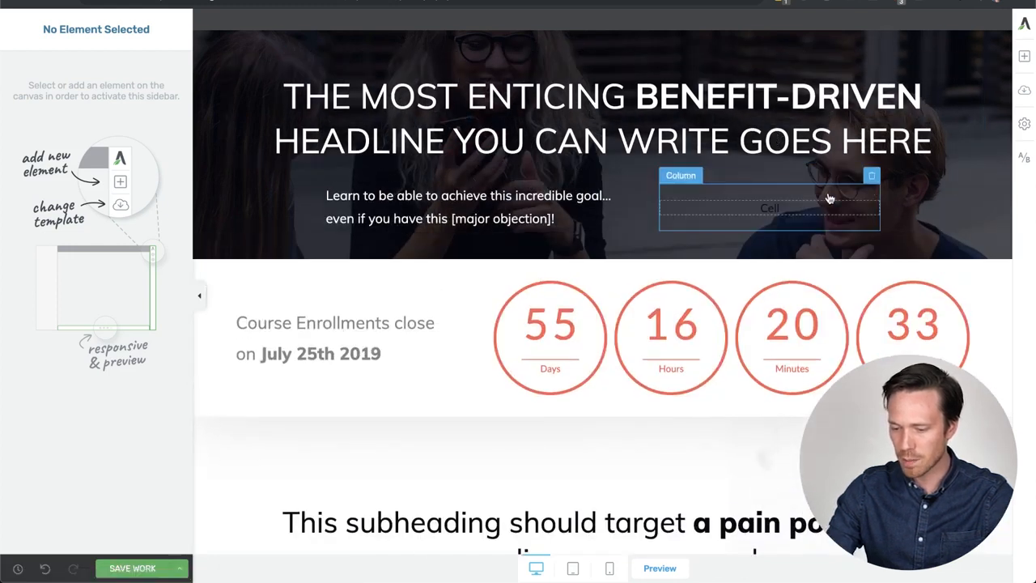
left_click(871, 176)
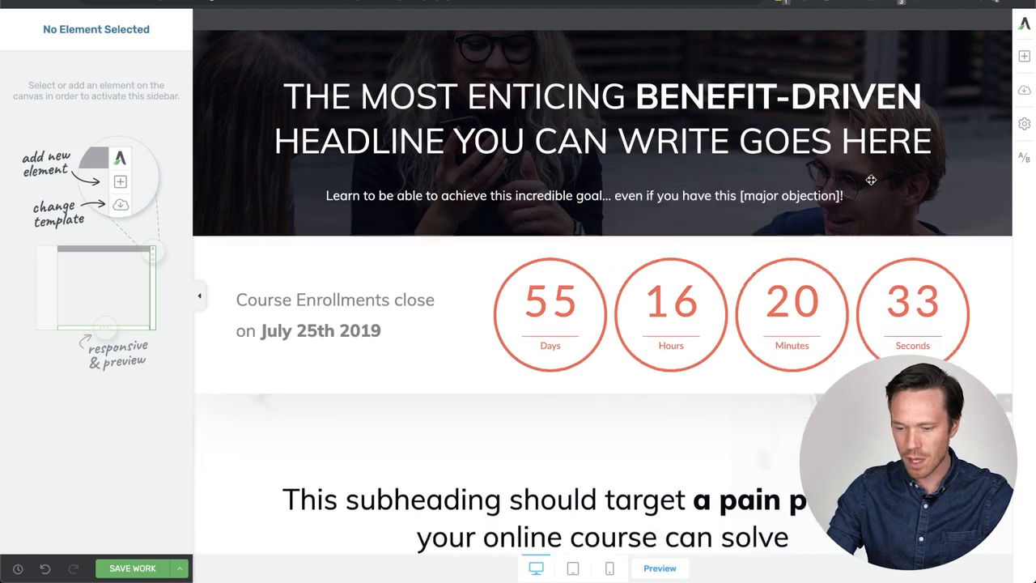
- Increase the minimum height of the hero background section and centre its content vertically
left_click(572, 45)
left_click_drag(12, 261, 52, 261)
left_click(133, 318)
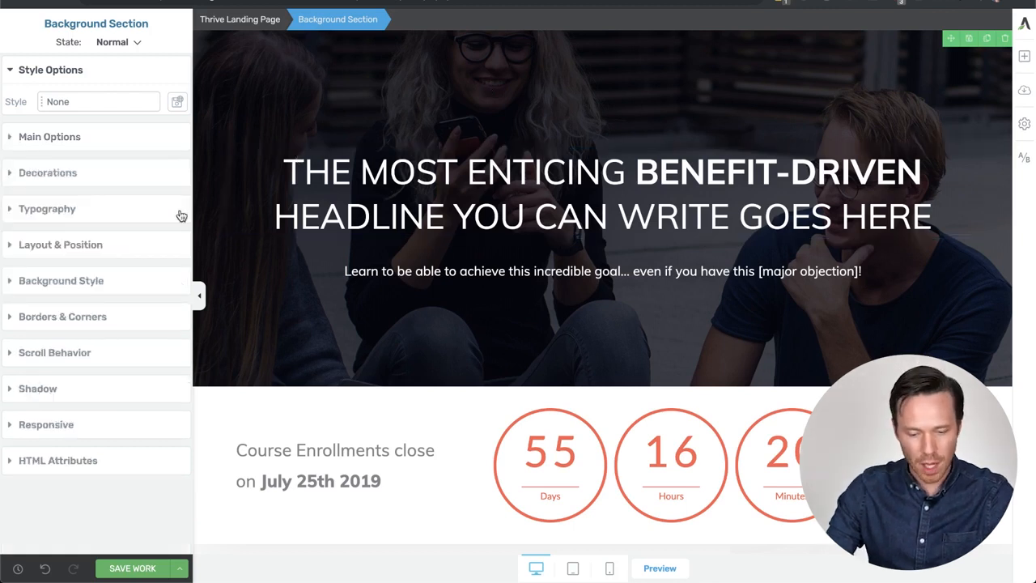
- Replace the hero section's background image with aerial-aerial-shot-aerial-view-1486464.jpg from the media library and apply it
left_click(95, 283)
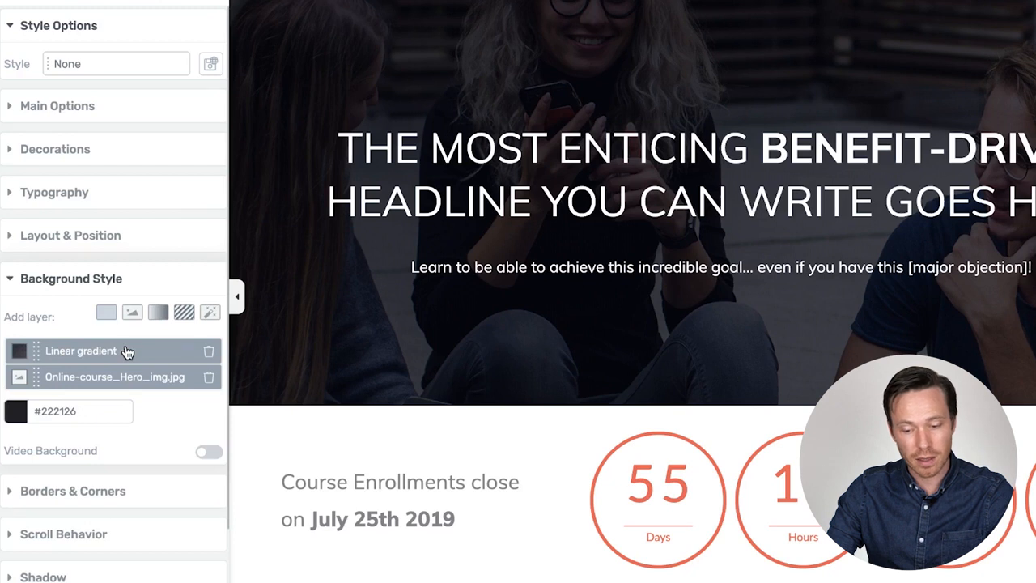
left_click(68, 382)
left_click(49, 419)
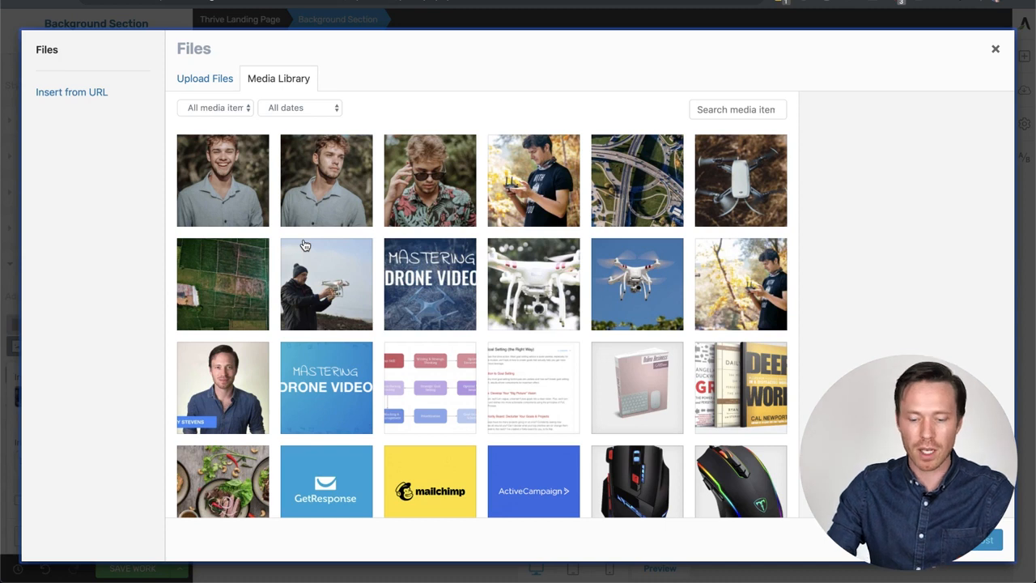
left_click(229, 265)
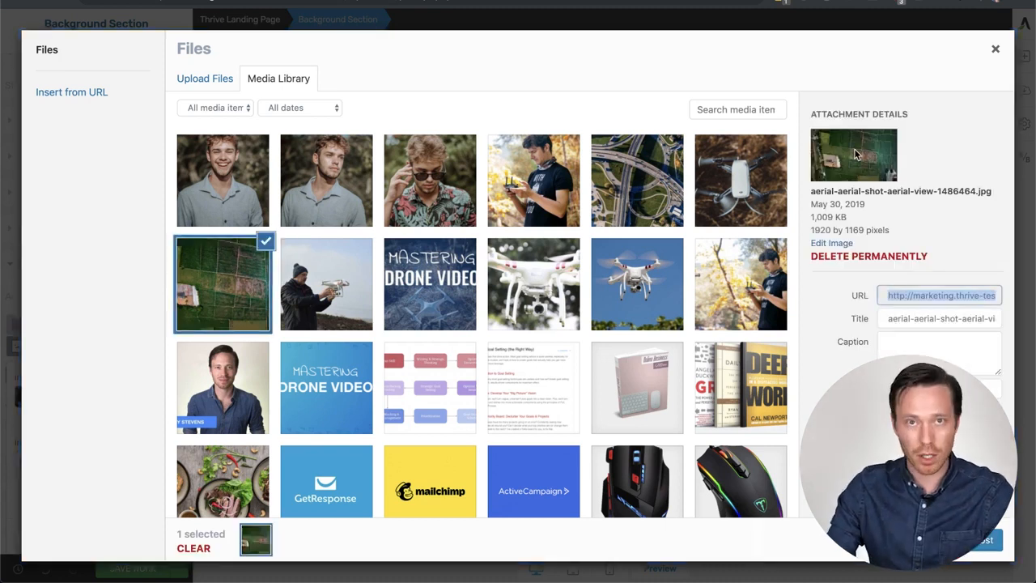
left_click(943, 540)
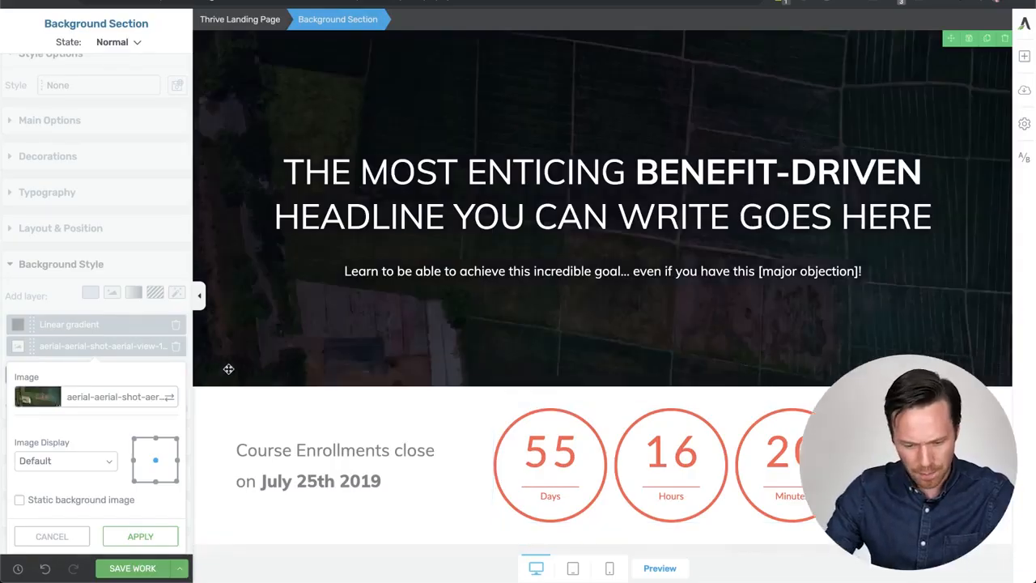
left_click(129, 537)
- Set the opacity of the hero background's linear gradient layer to 40 and apply it
left_click(53, 324)
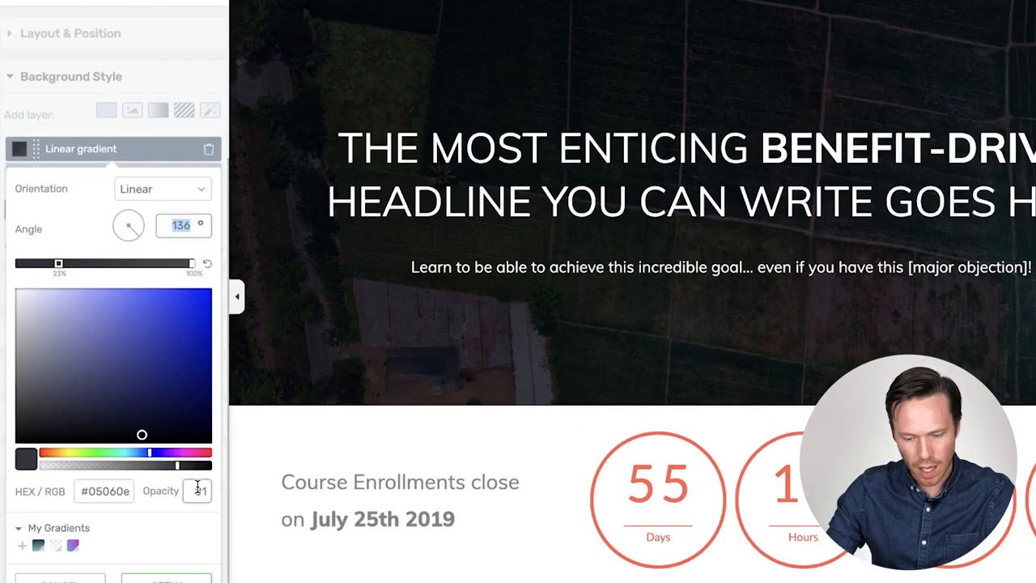
left_click(198, 490)
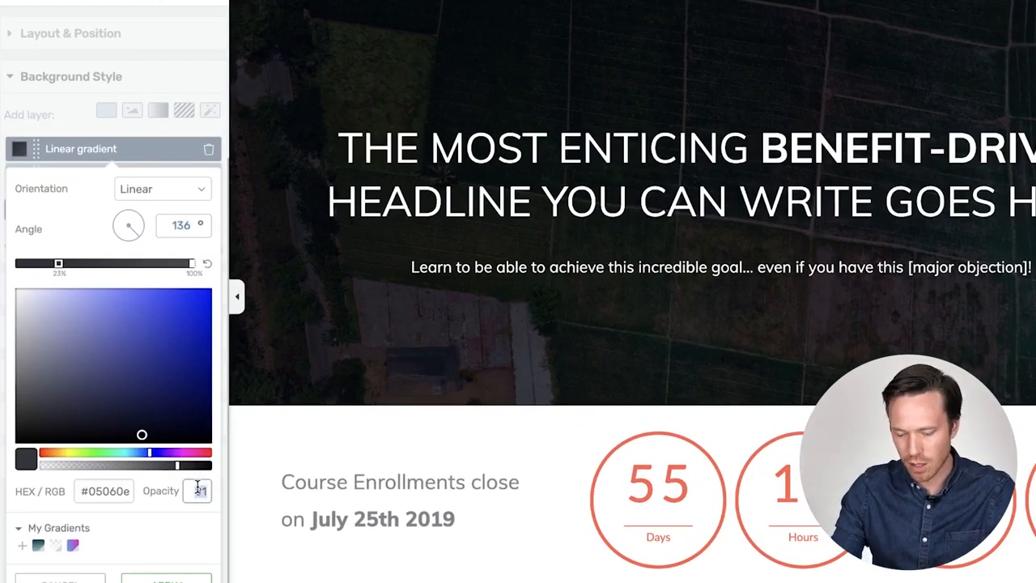
type("50")
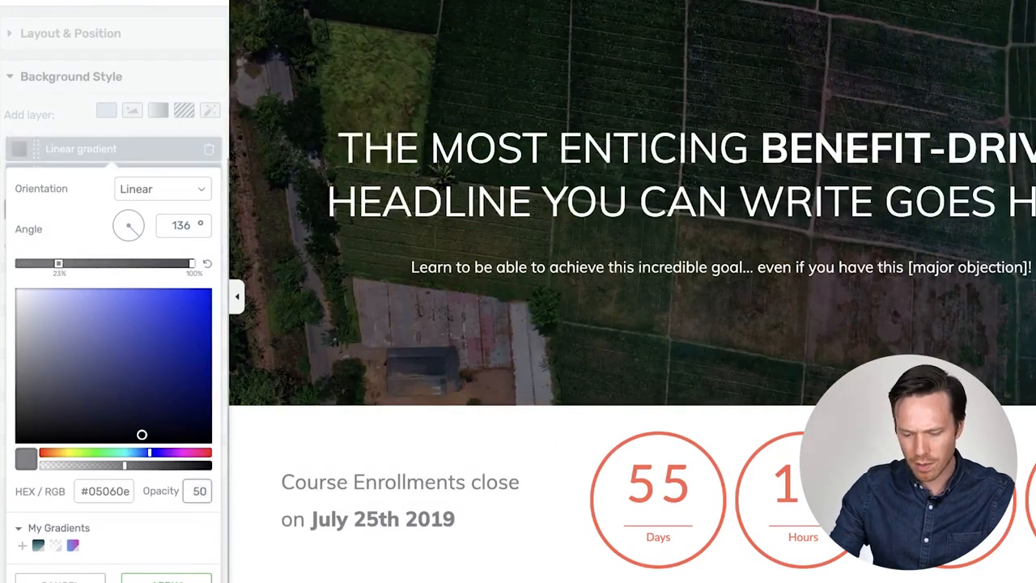
key("BackSpace")
key("BackSpace")
type("40")
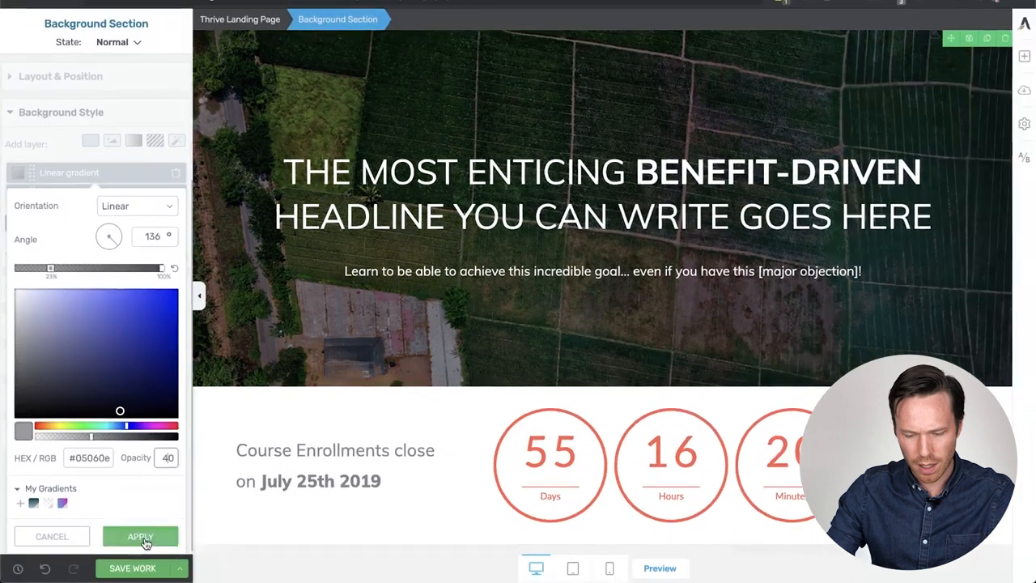
left_click(146, 541)
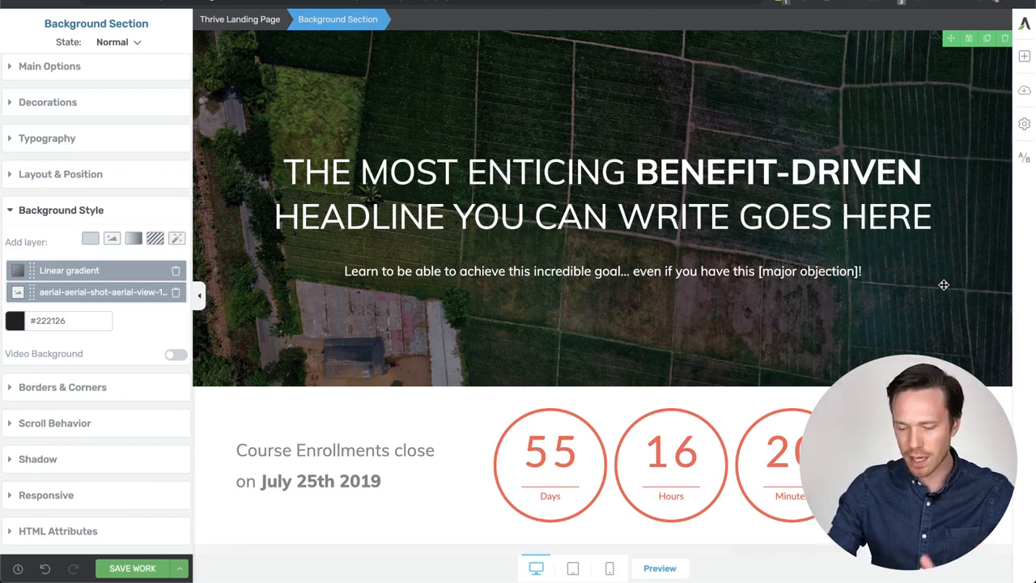
- Inspect the countdown timer's main options and open its end date calendar without changing the date
scroll(944, 284, "down", 1)
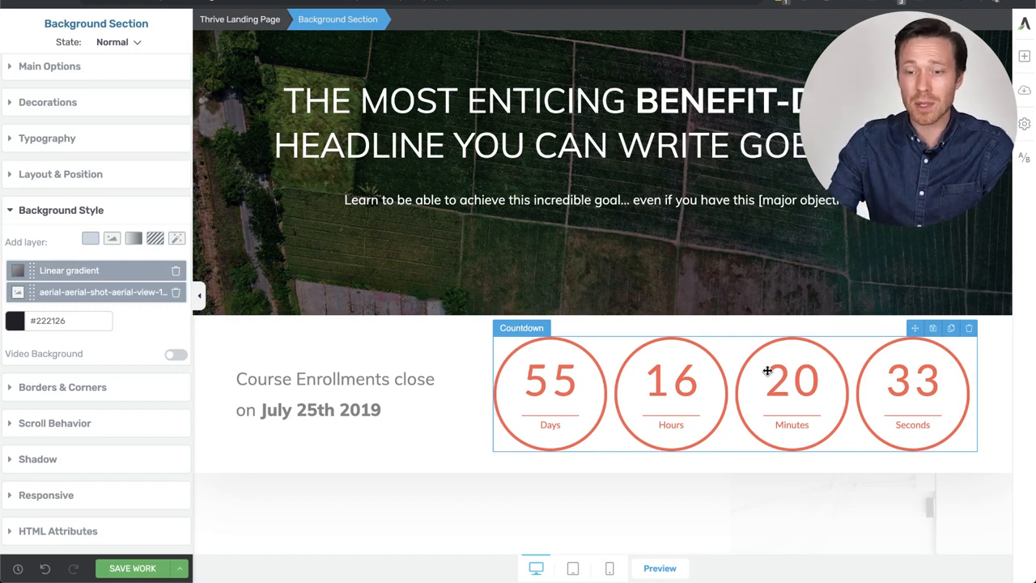
left_click(721, 372)
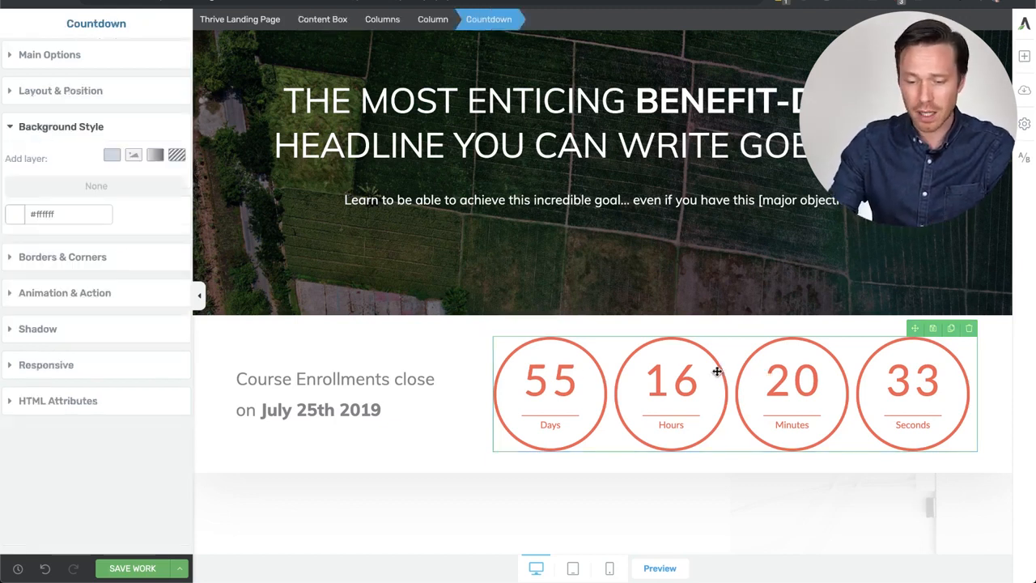
left_click(55, 56)
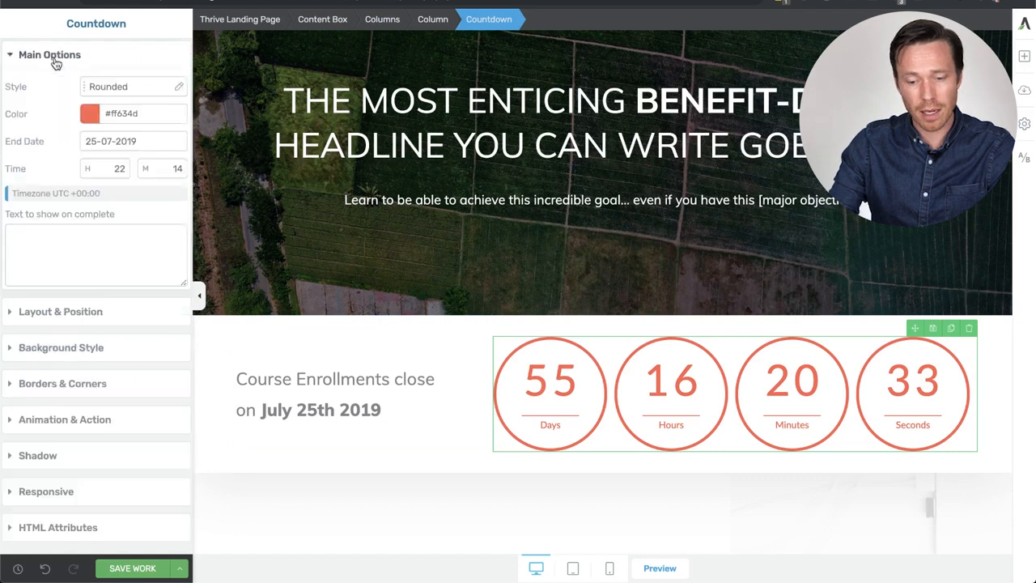
left_click(101, 143)
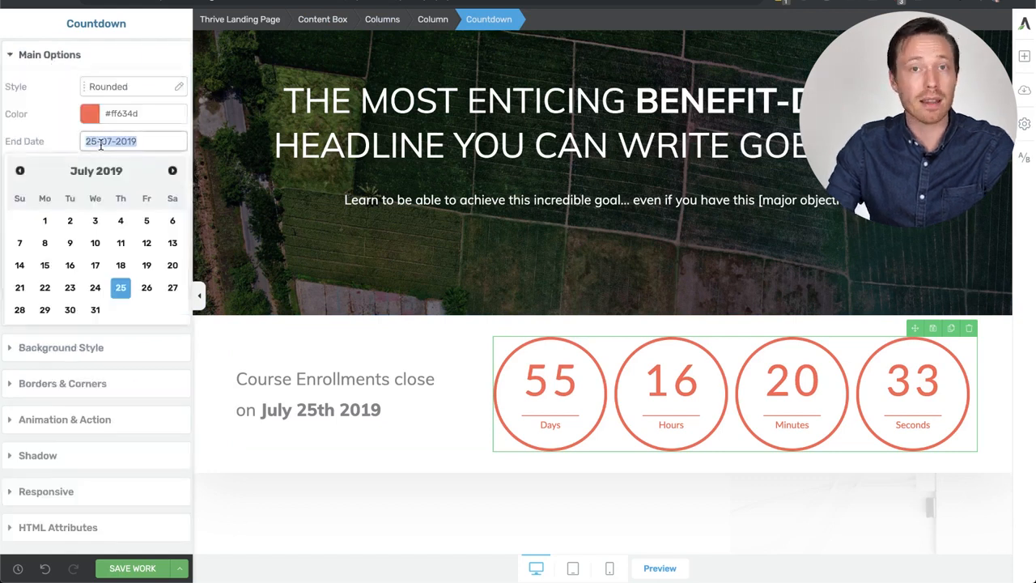
left_click(357, 327)
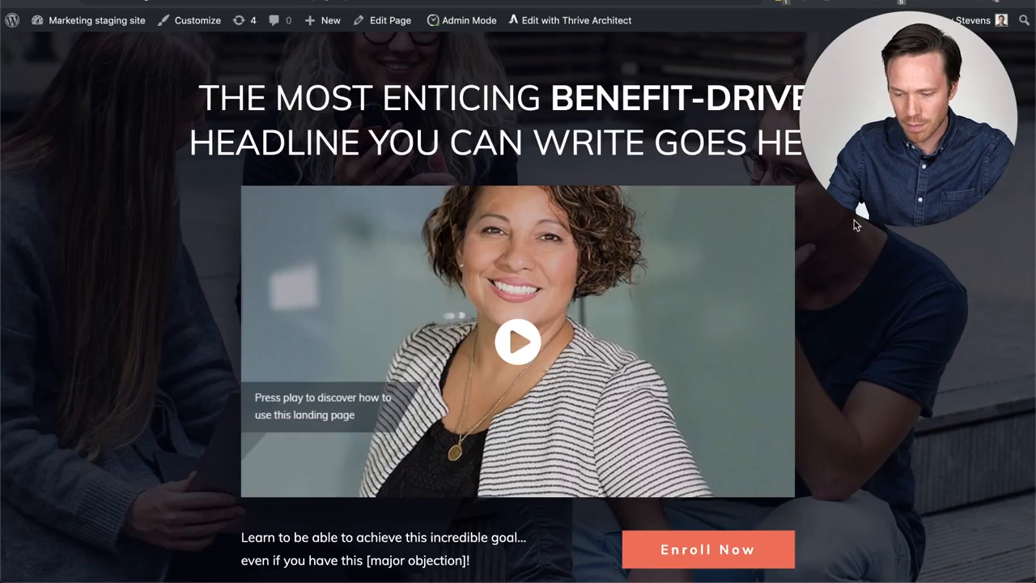
- Remove the Online_Course_bgimg2.jpg layer from the background of the pain point section
scroll(855, 225, "down", 5)
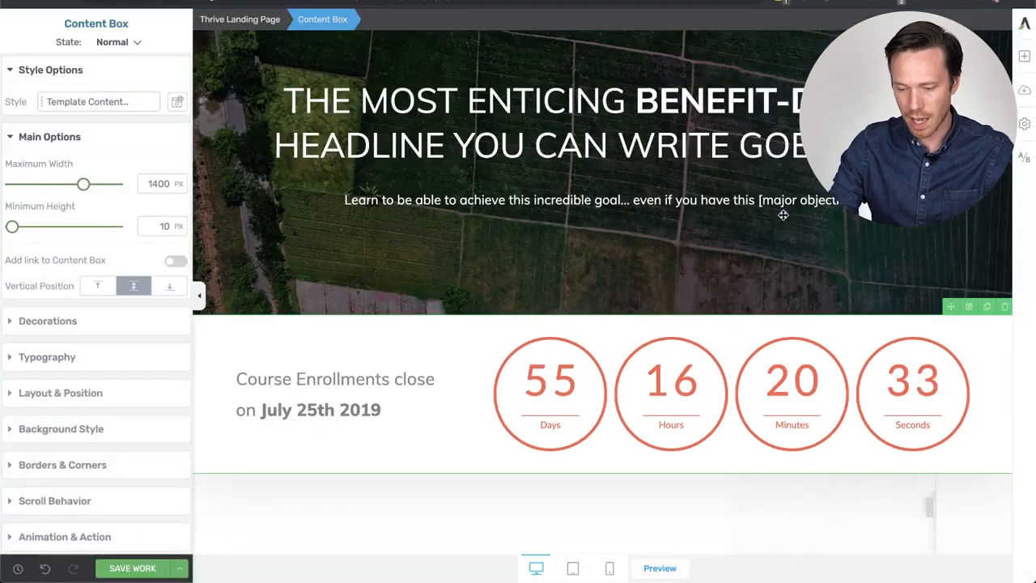
scroll(783, 215, "down", 5)
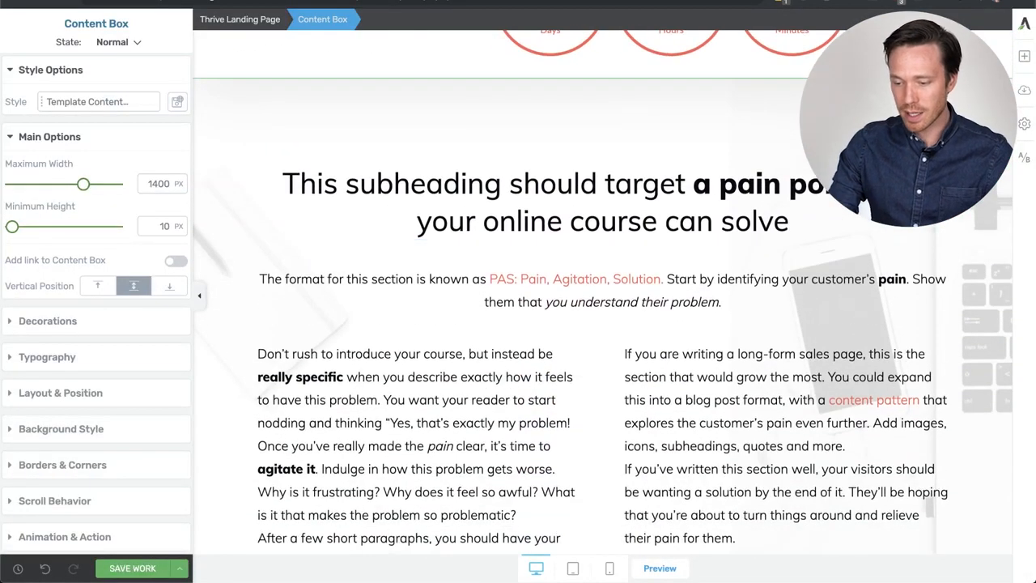
scroll(973, 292, "down", 1)
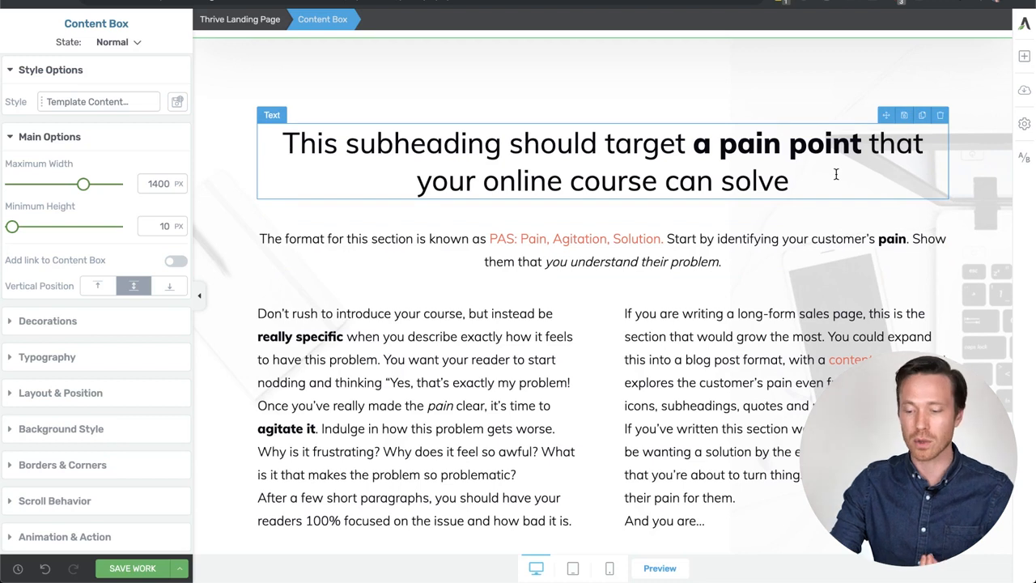
scroll(836, 174, "down", 1)
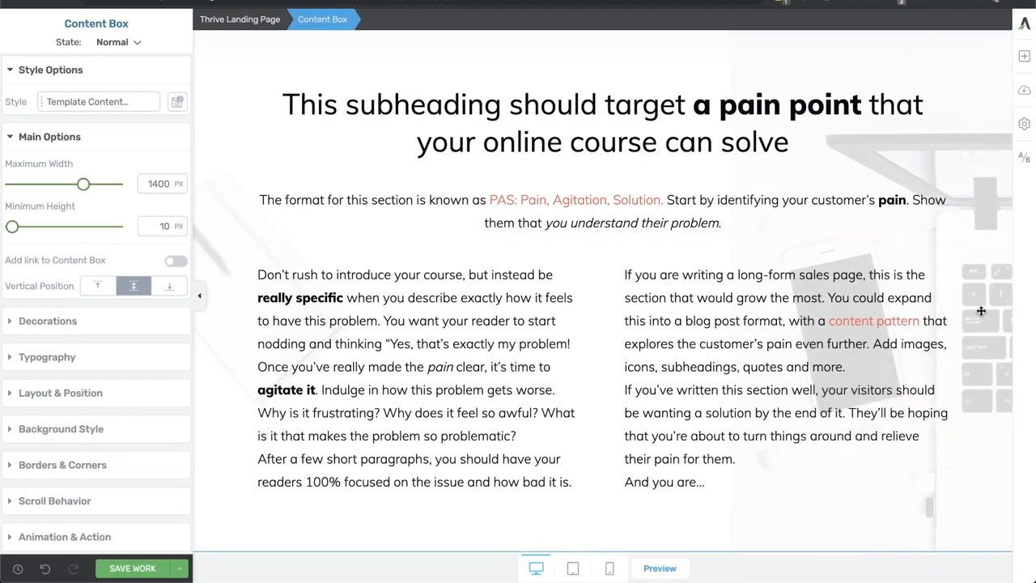
left_click(990, 176)
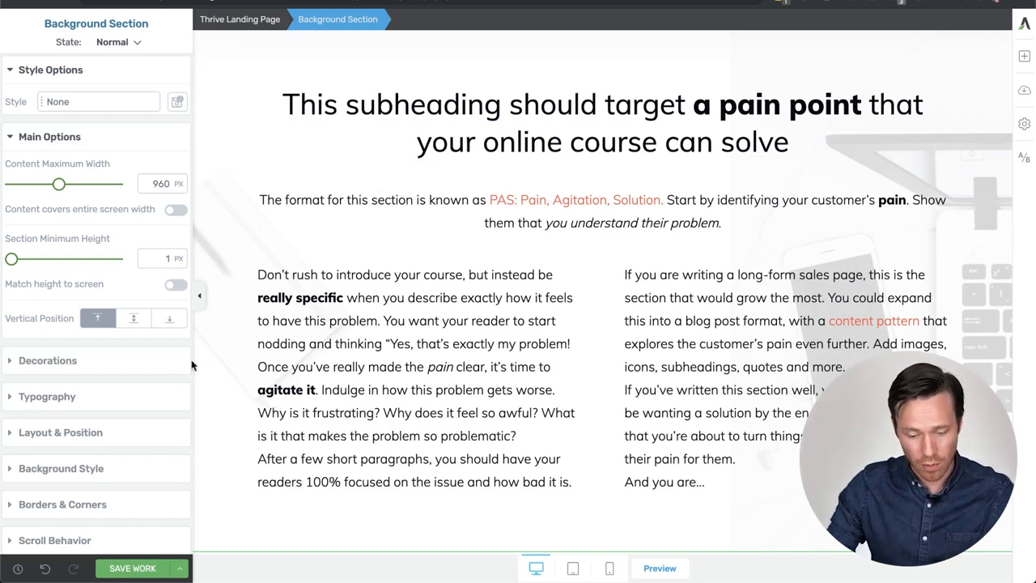
scroll(122, 428, "down", 1)
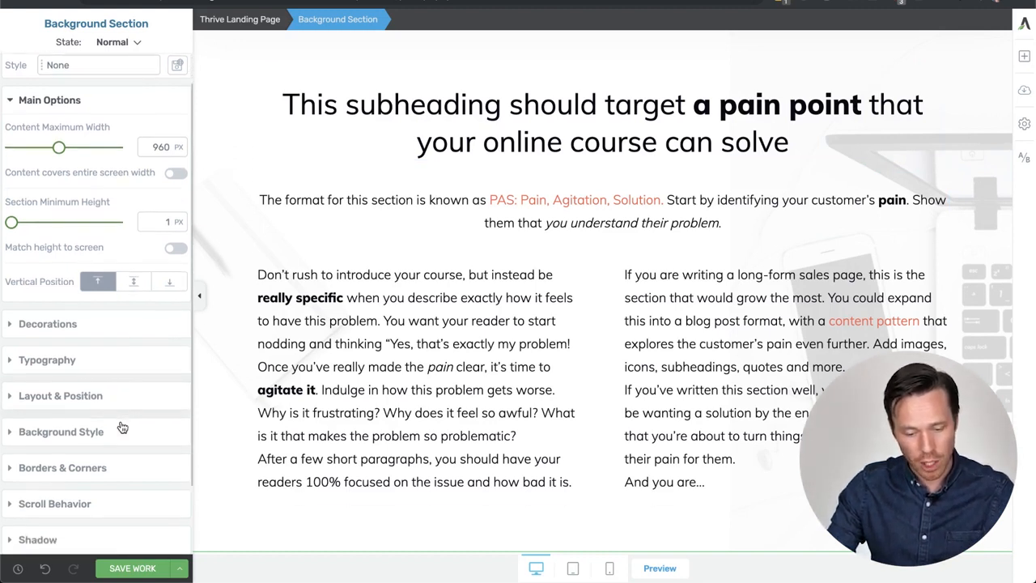
left_click(47, 434)
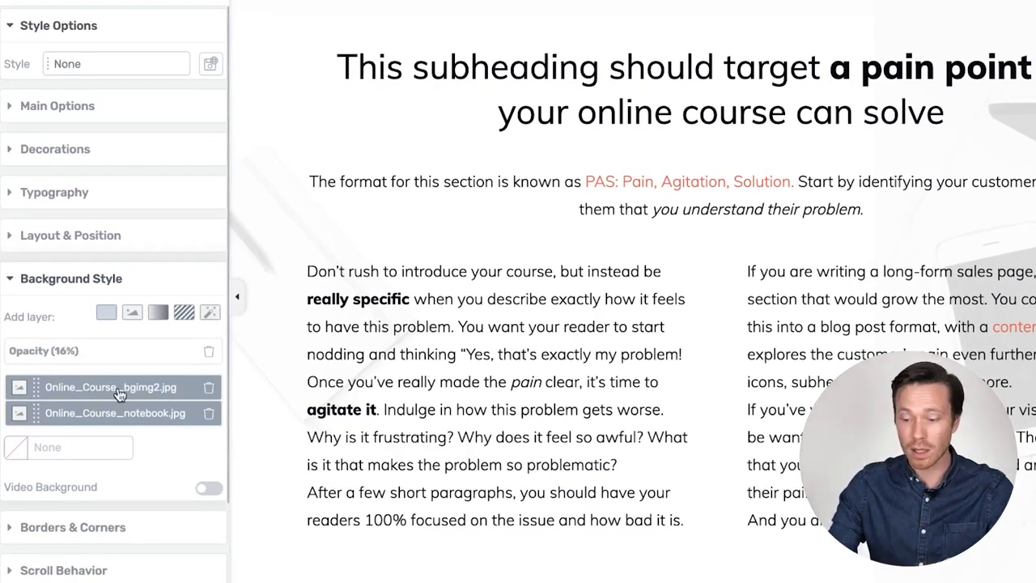
left_click(208, 392)
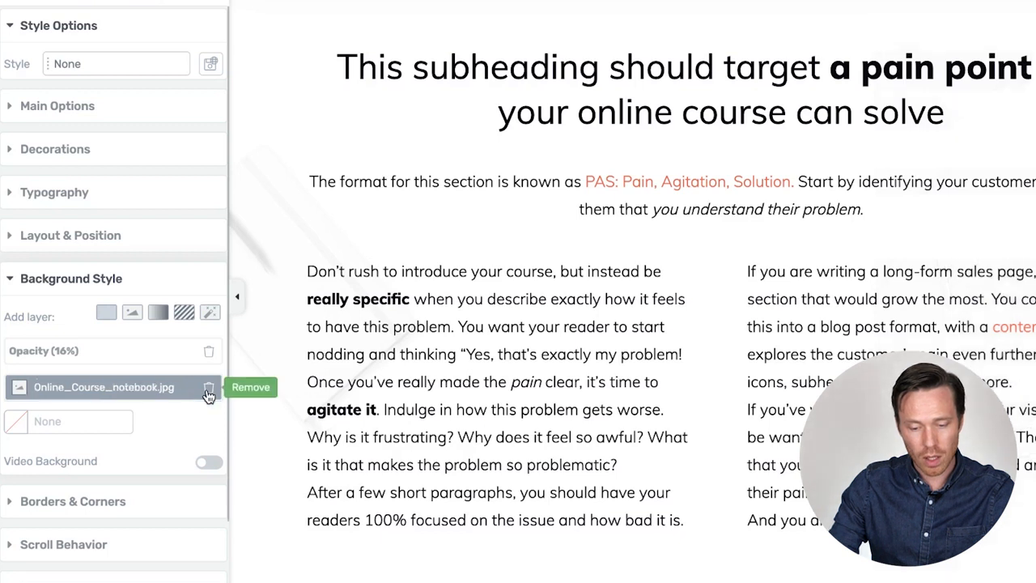
- Replace the Online_Course_notebook.jpg image in the pain point section's background with blur-colors-daylight-707399.jpg from the media library
left_click(48, 396)
left_click(44, 418)
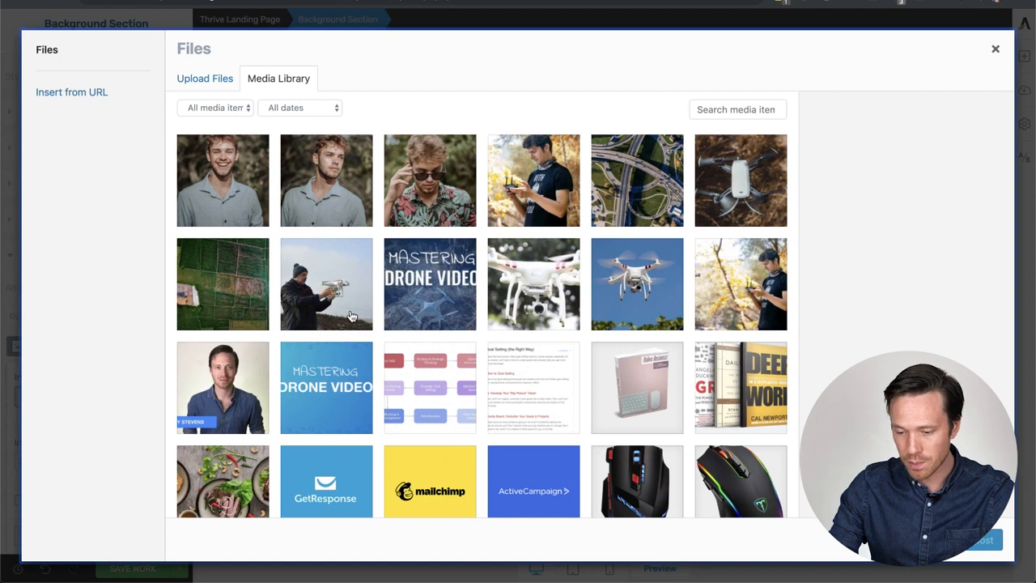
left_click(751, 180)
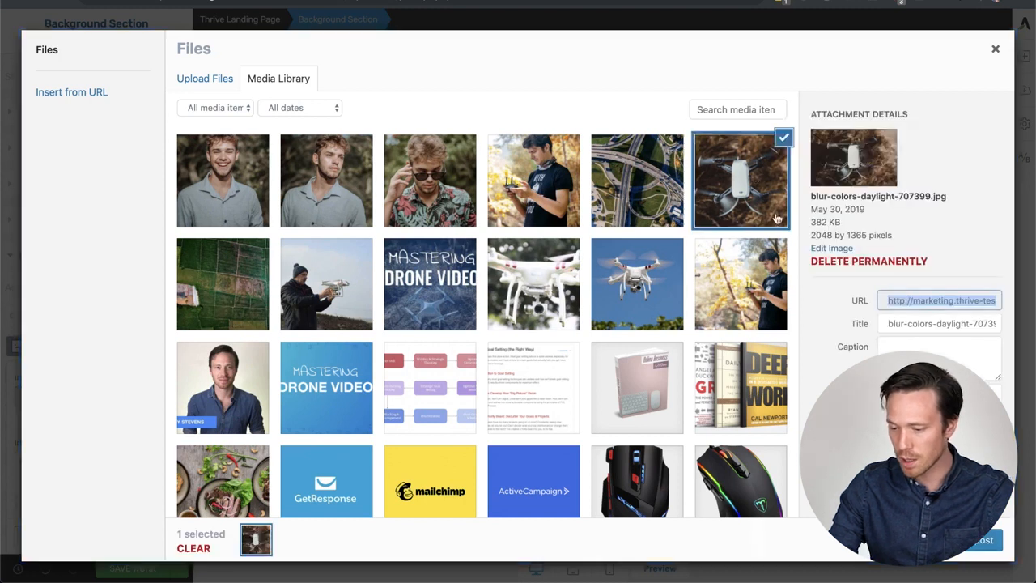
left_click(951, 540)
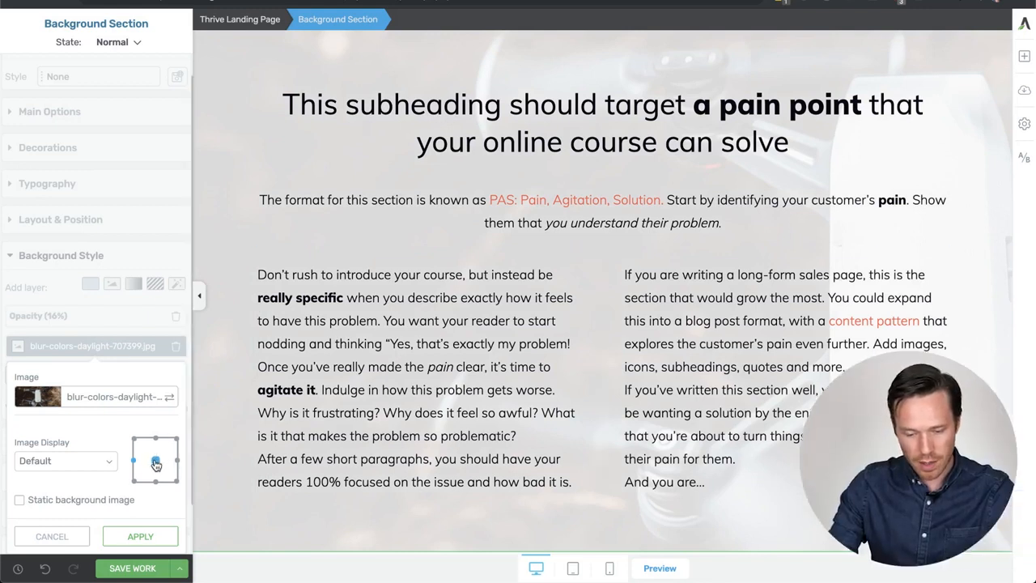
- Set the image display of the pain point section's drone background to Stretch and check how it fits the section
left_click(96, 459)
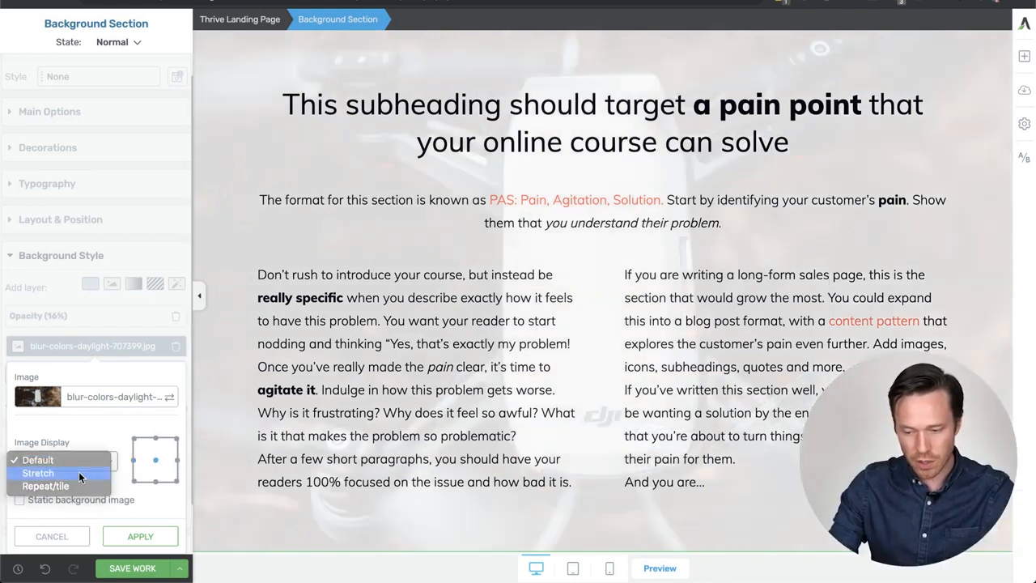
left_click(78, 473)
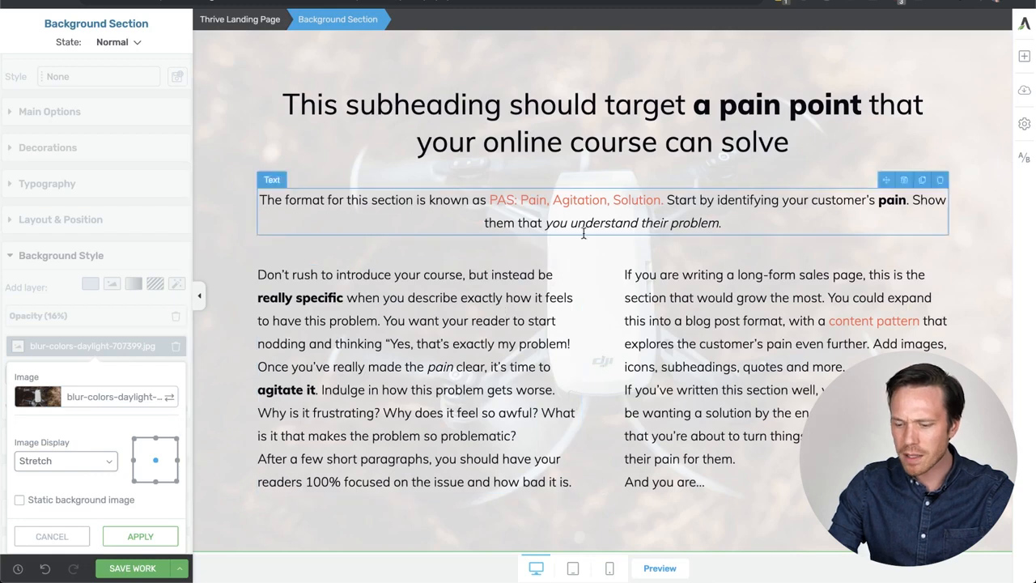
scroll(656, 301, "up", 3)
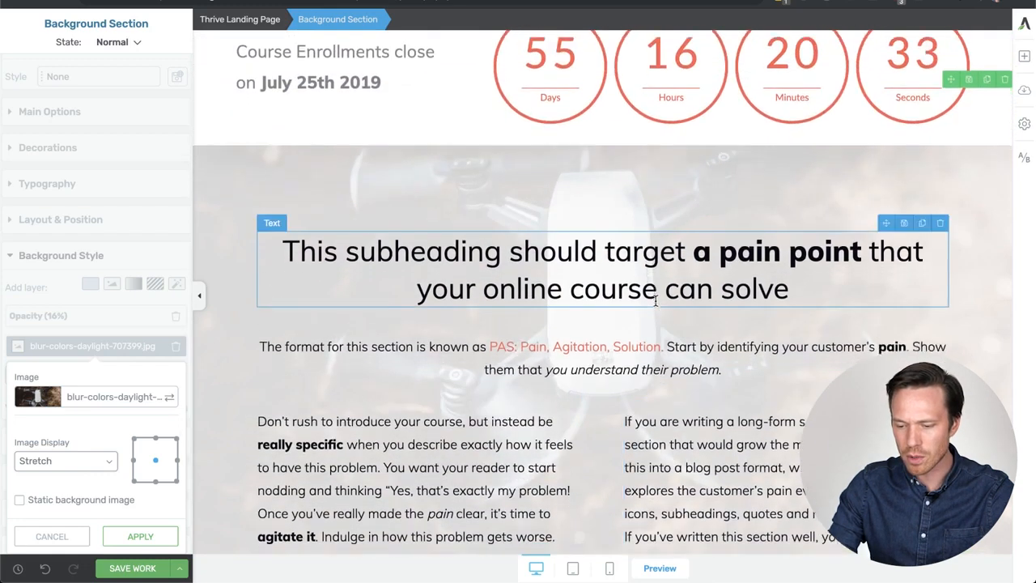
scroll(655, 300, "down", 3)
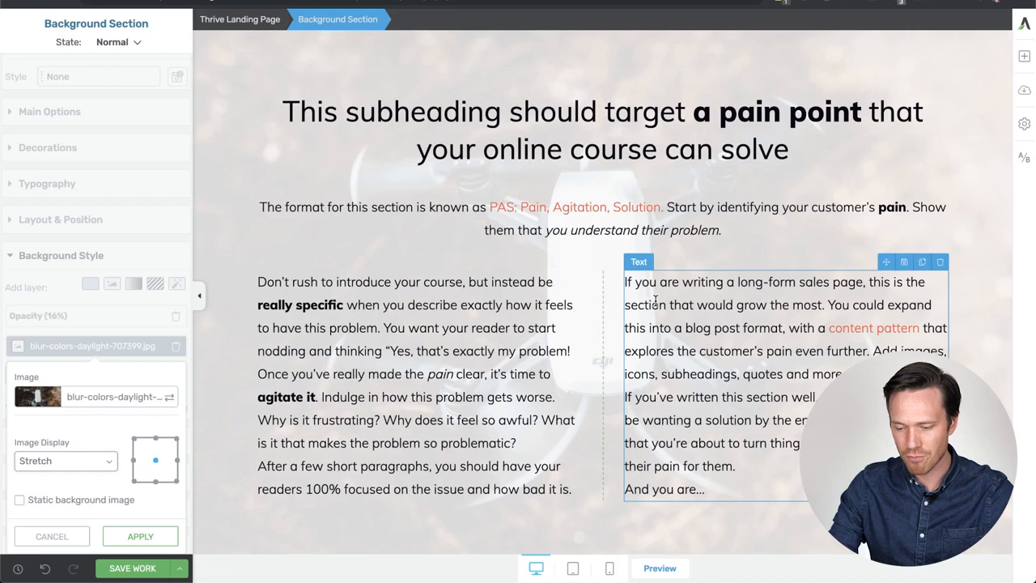
- Replace the desktop monitor mockup's background image in the course introduction section with the dark Mastering Drone Video title image from the media library
scroll(656, 301, "down", 6)
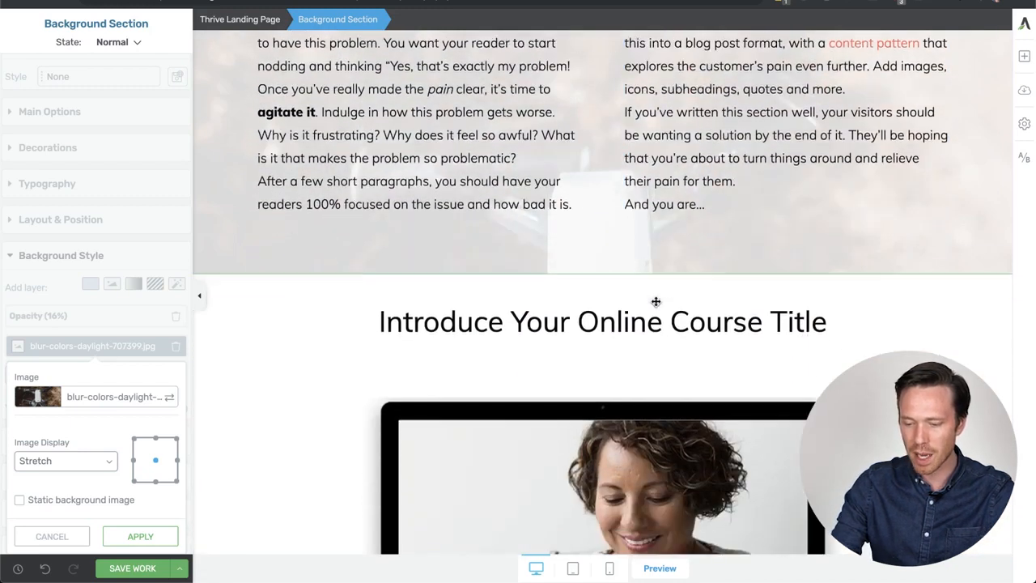
scroll(655, 302, "down", 5)
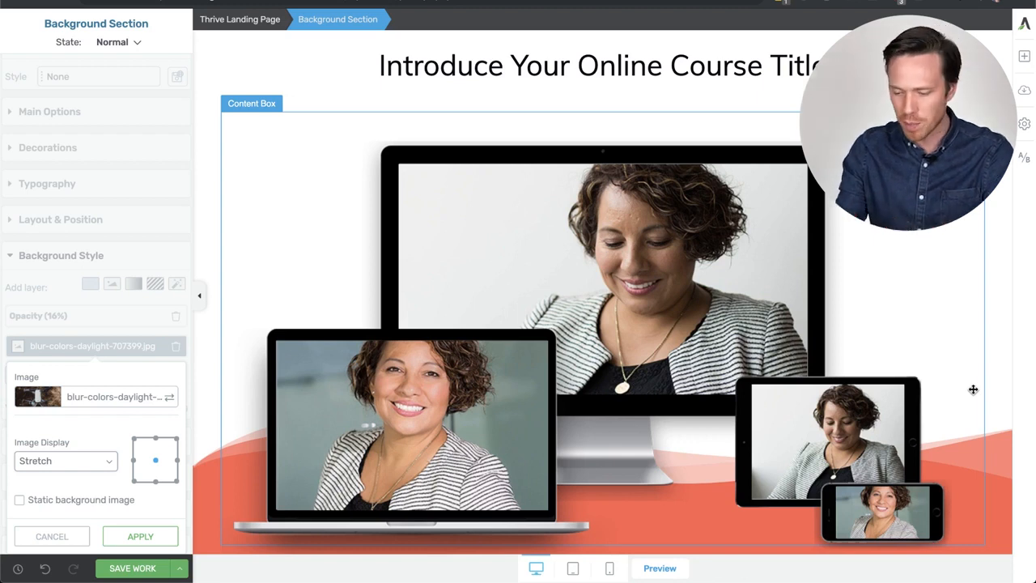
scroll(973, 389, "down", 1)
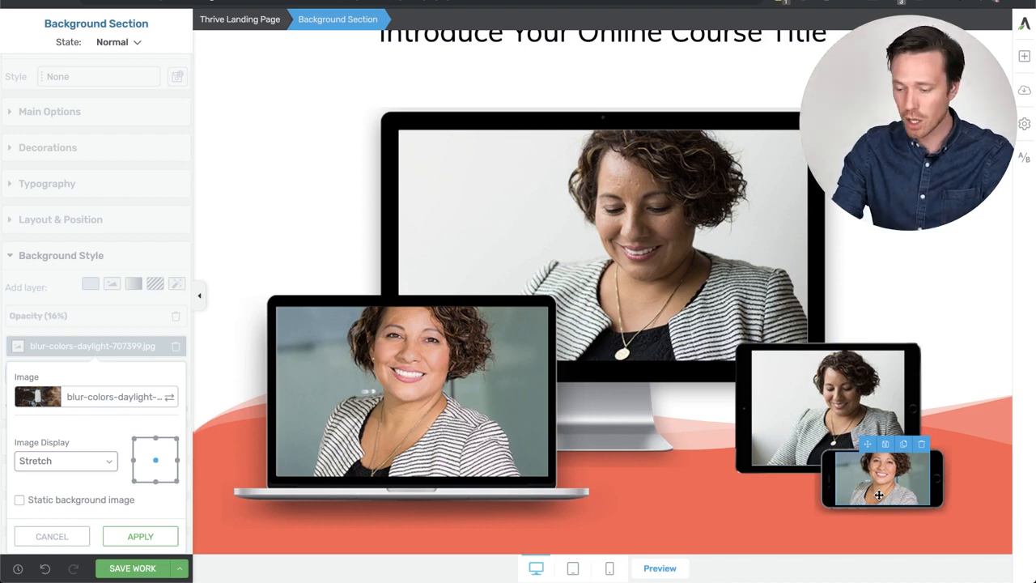
scroll(879, 495, "up", 1)
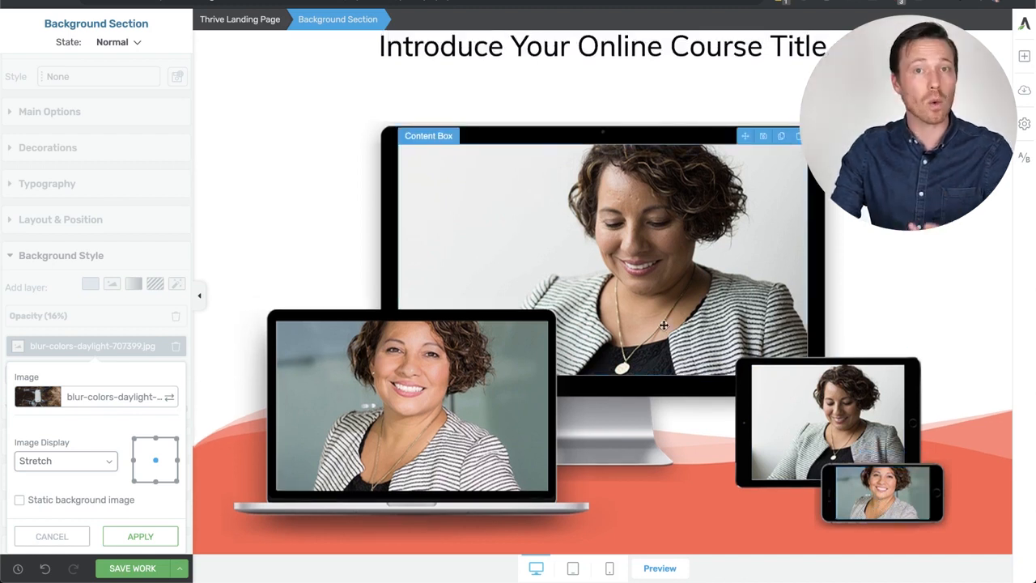
left_click(622, 293)
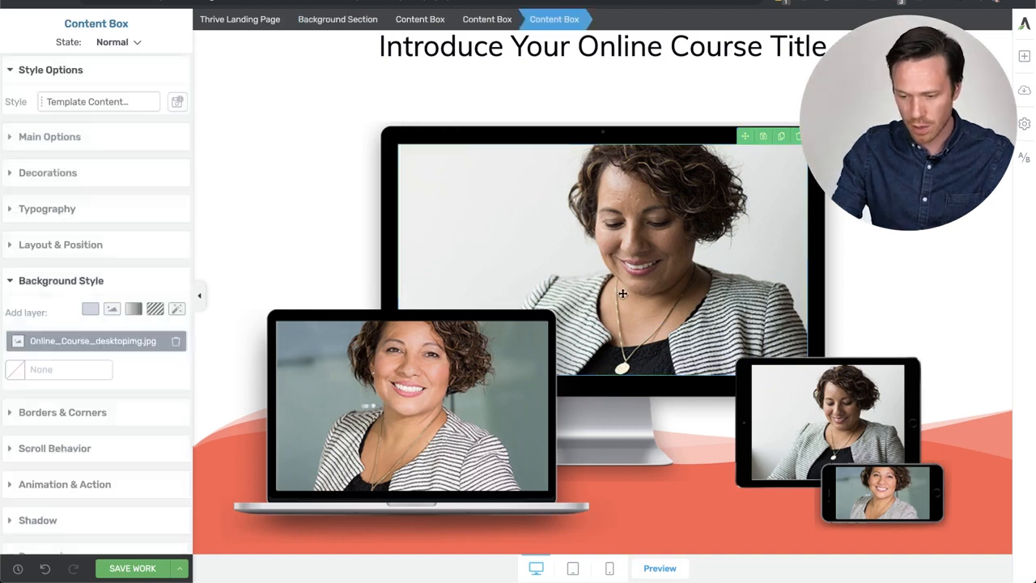
left_click(65, 344)
left_click(40, 393)
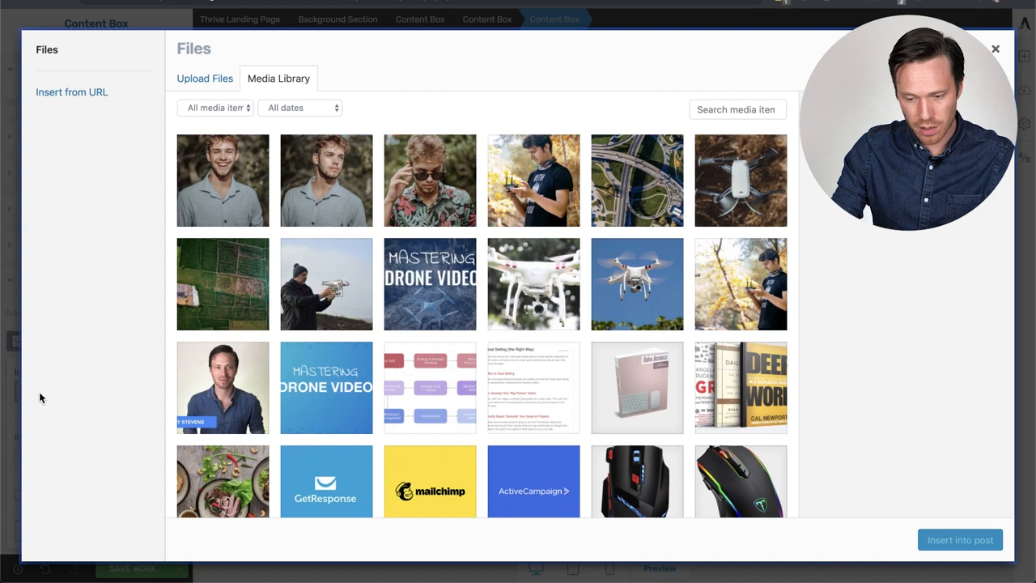
left_click(429, 284)
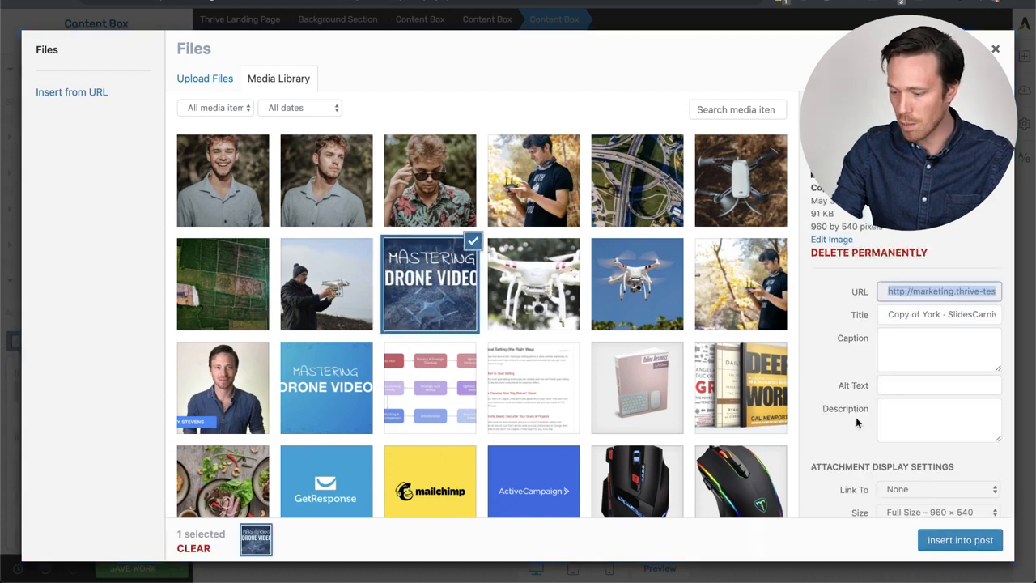
left_click(960, 540)
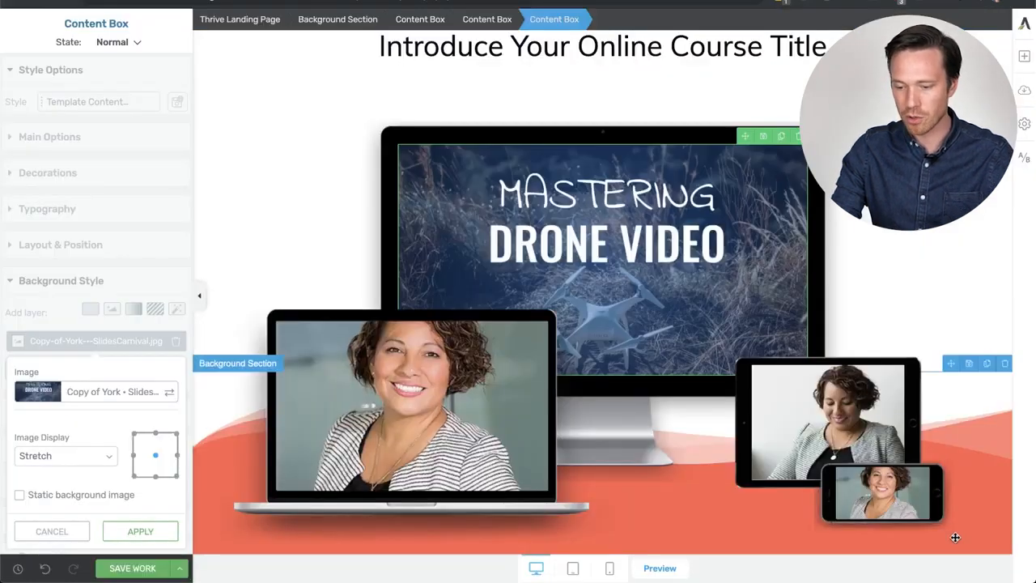
- Replace the laptop mockup's background image with the presenter's headshot from the media library
left_click(475, 397)
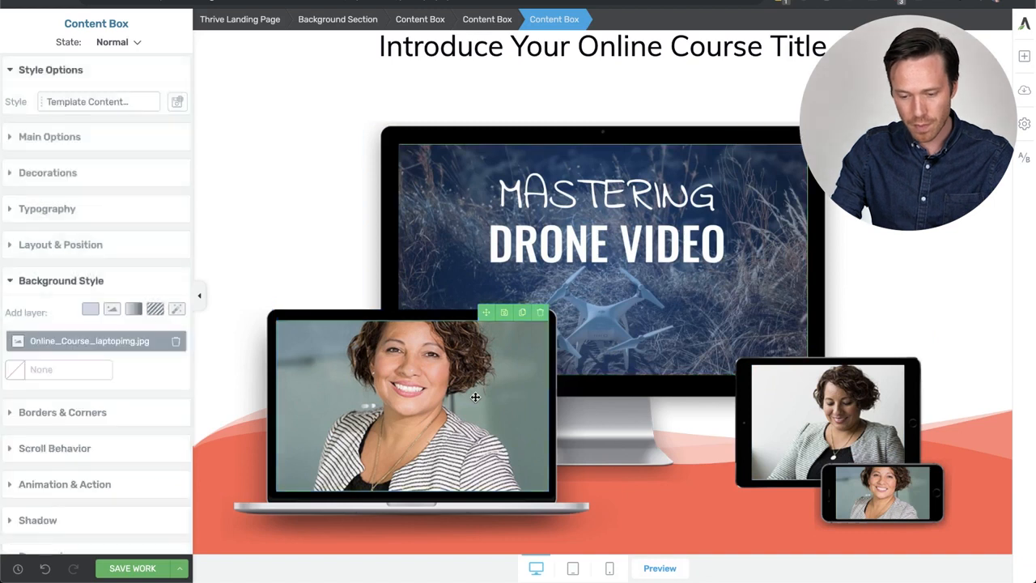
left_click(47, 340)
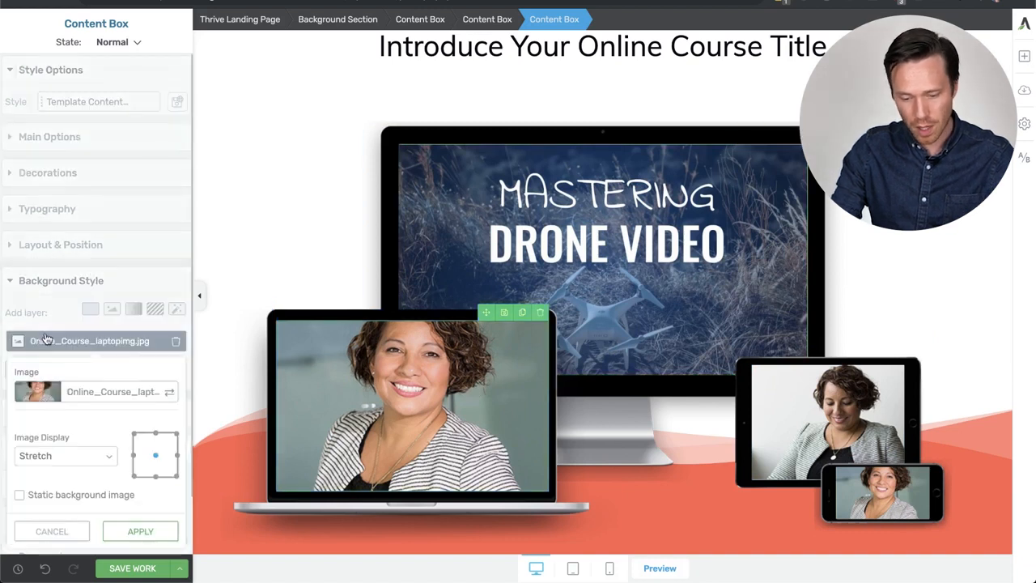
left_click(37, 389)
left_click(229, 381)
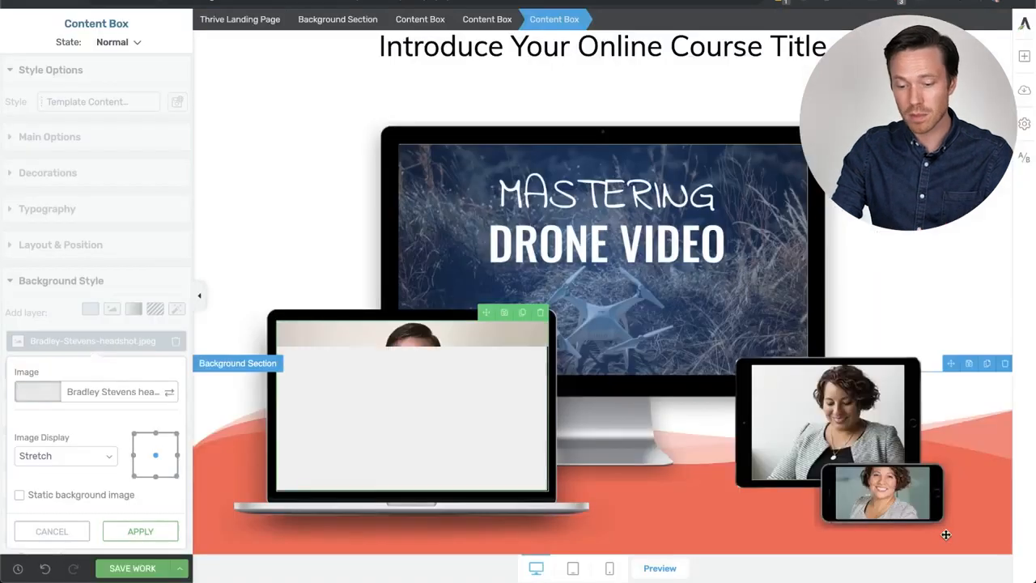
left_click(947, 540)
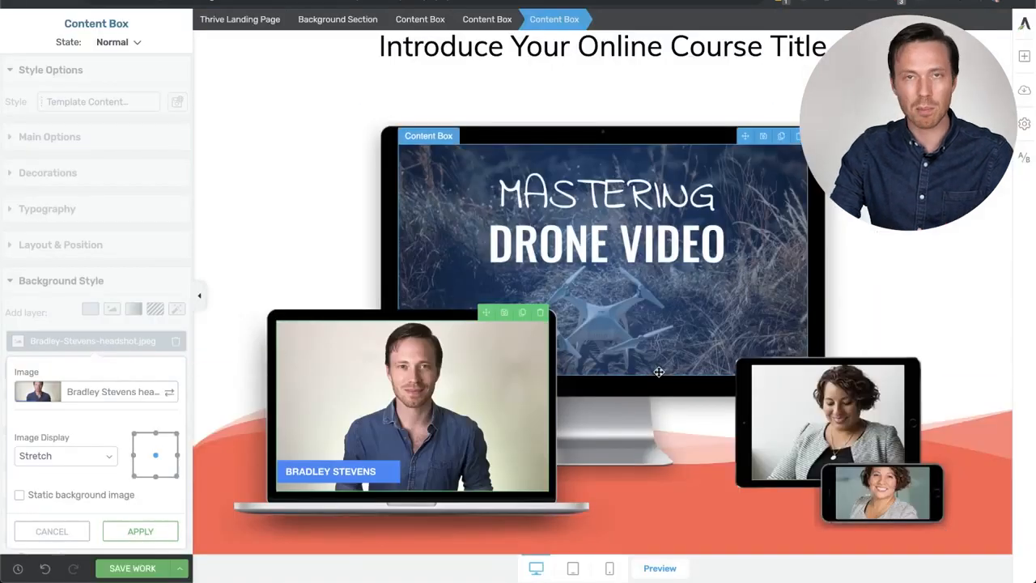
- Replace the tablet mockup's background image with the close-up photo of the white drone from the media library
left_click(822, 405)
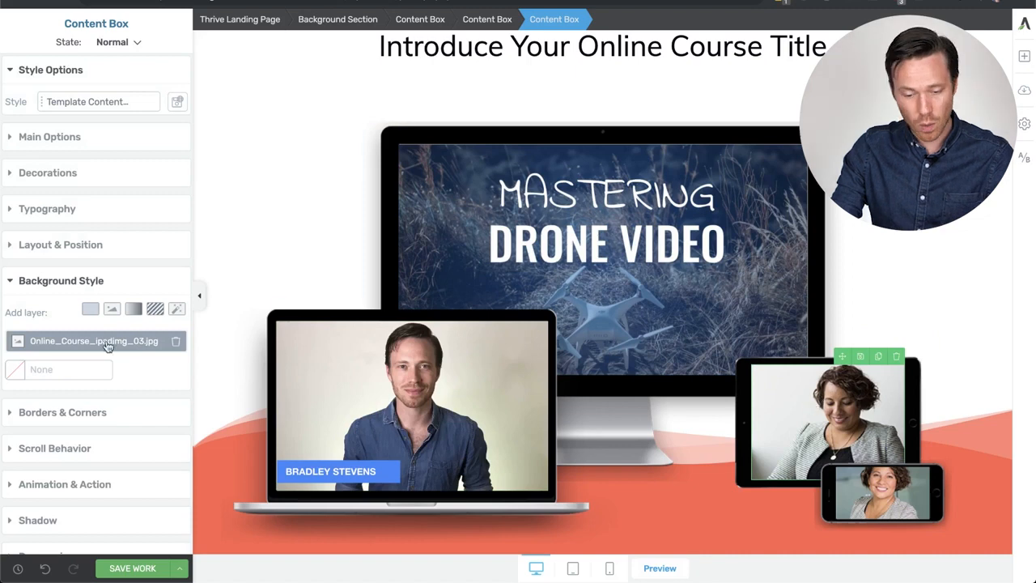
left_click(78, 340)
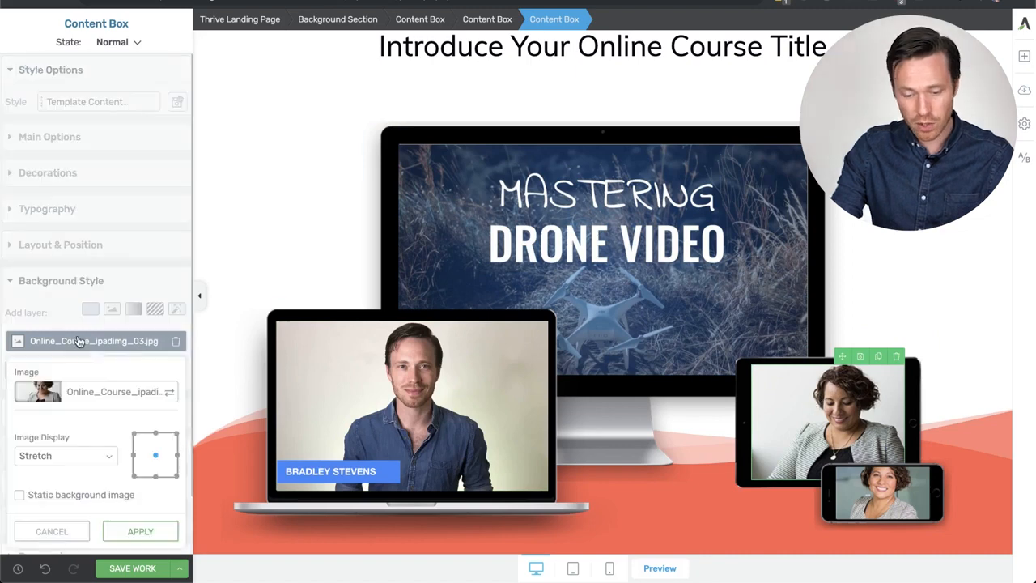
left_click(57, 386)
left_click(517, 281)
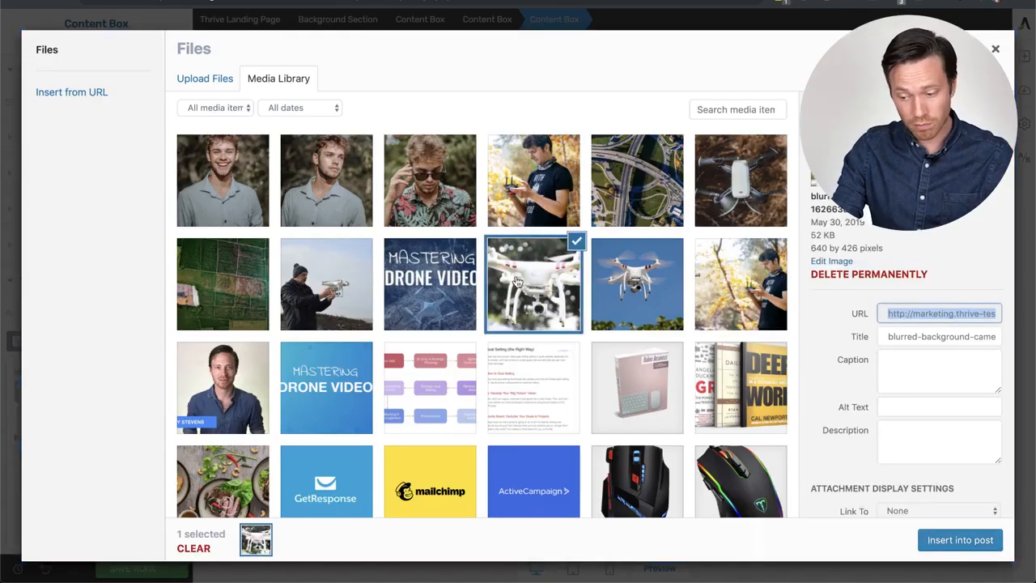
left_click(943, 541)
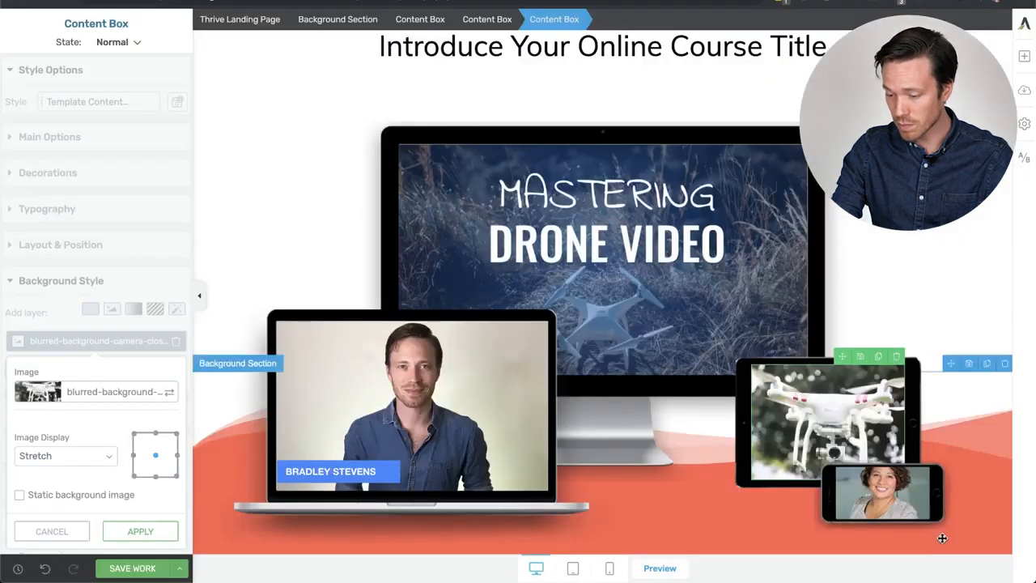
- Replace the phone mockup's background image with the flowchart screenshot from the media library and leave the mockup
left_click(863, 483)
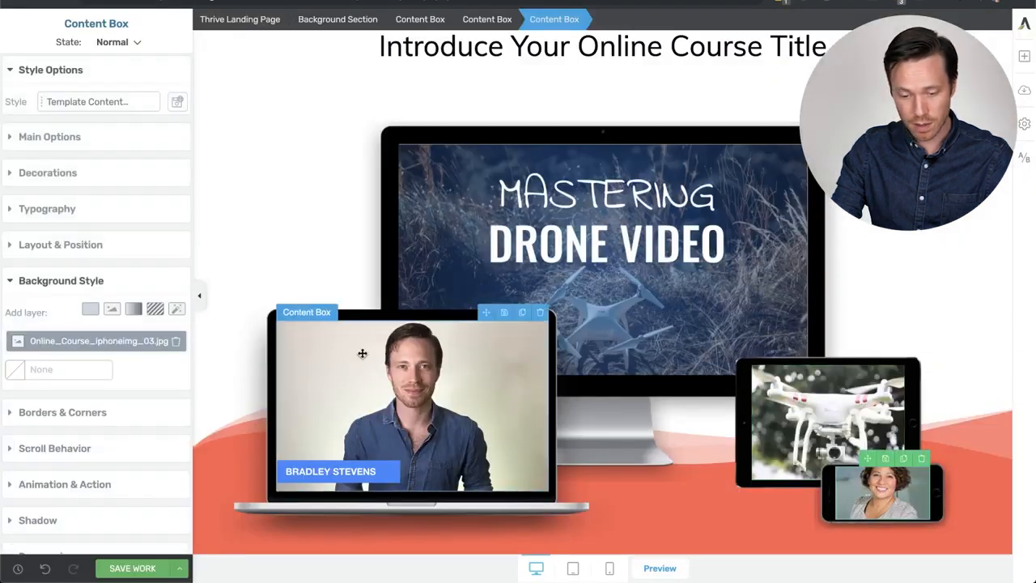
left_click(48, 346)
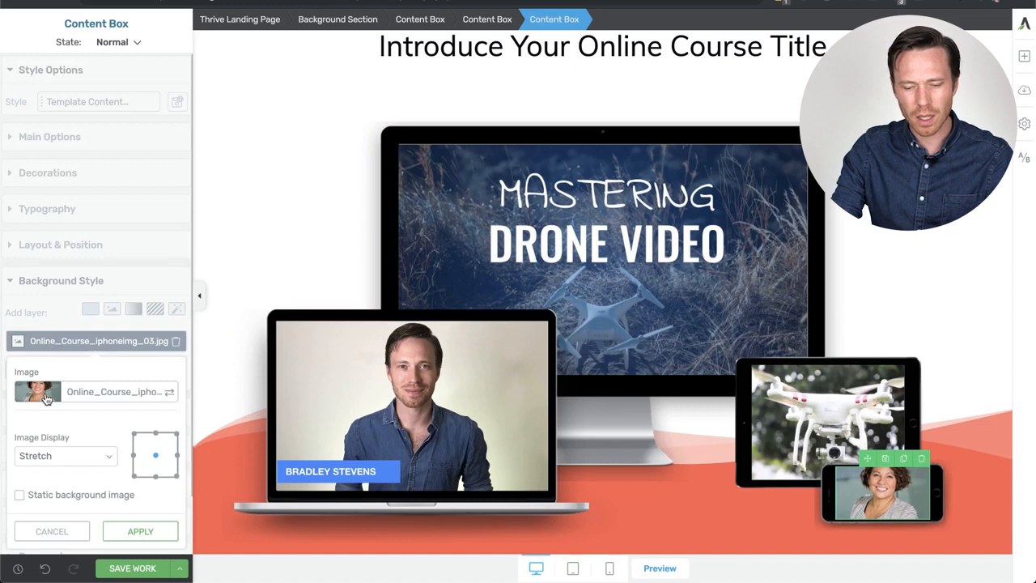
left_click(46, 399)
left_click(446, 376)
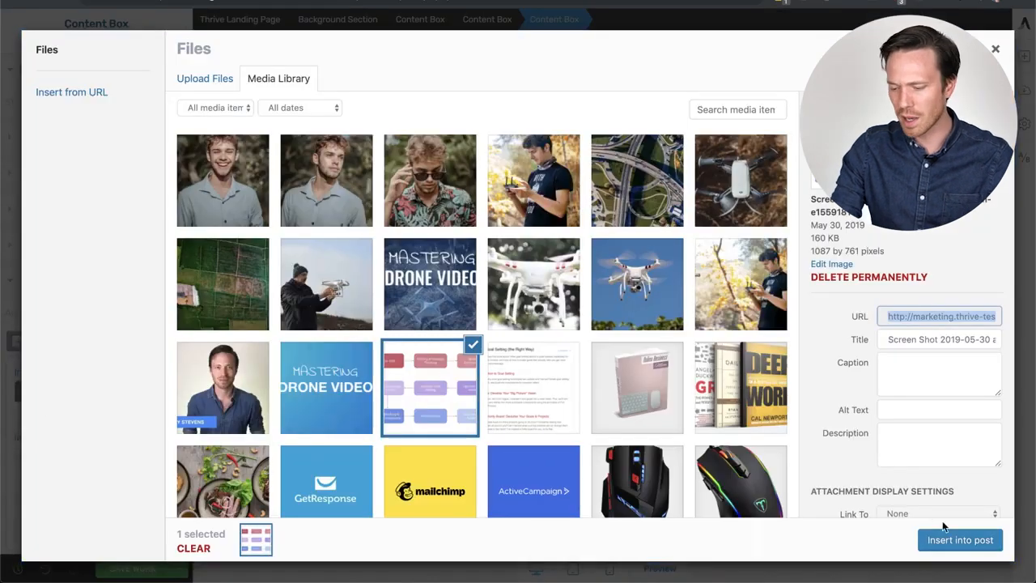
left_click(960, 541)
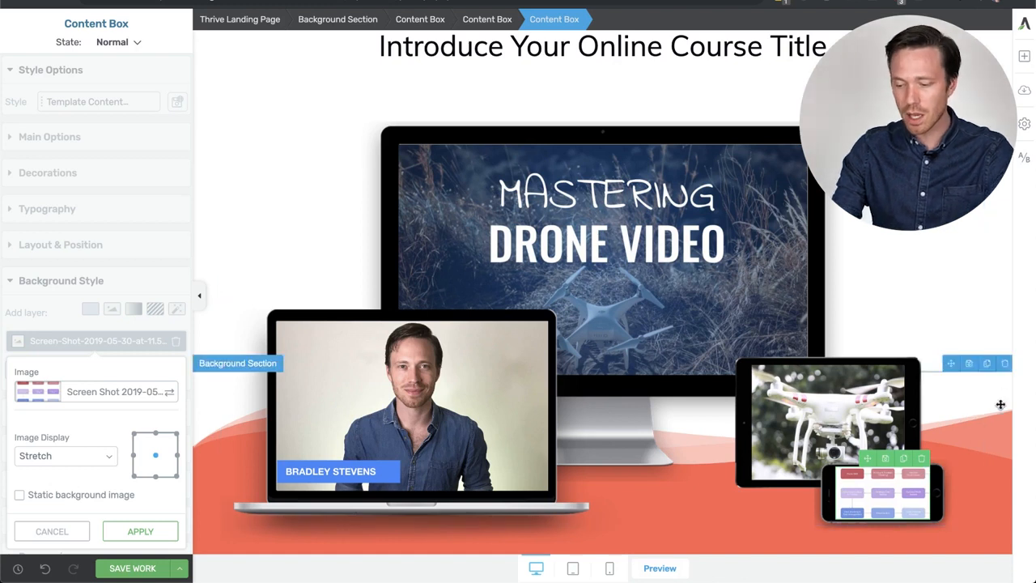
left_click(991, 410)
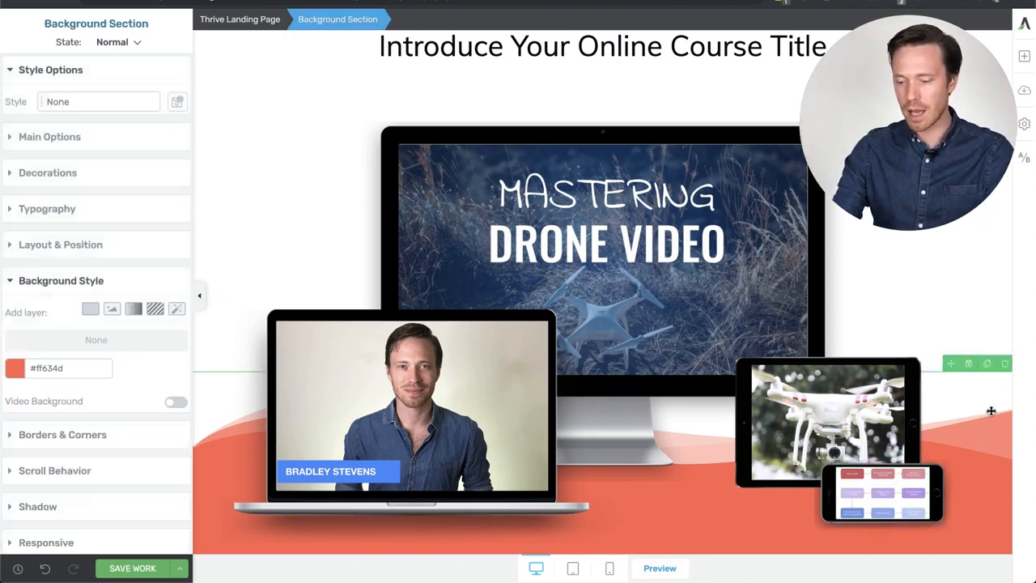
- Check the device mockup section in tablet and mobile views, return to desktop view and review the content down to the special offer bar
scroll(990, 411, "down", 1)
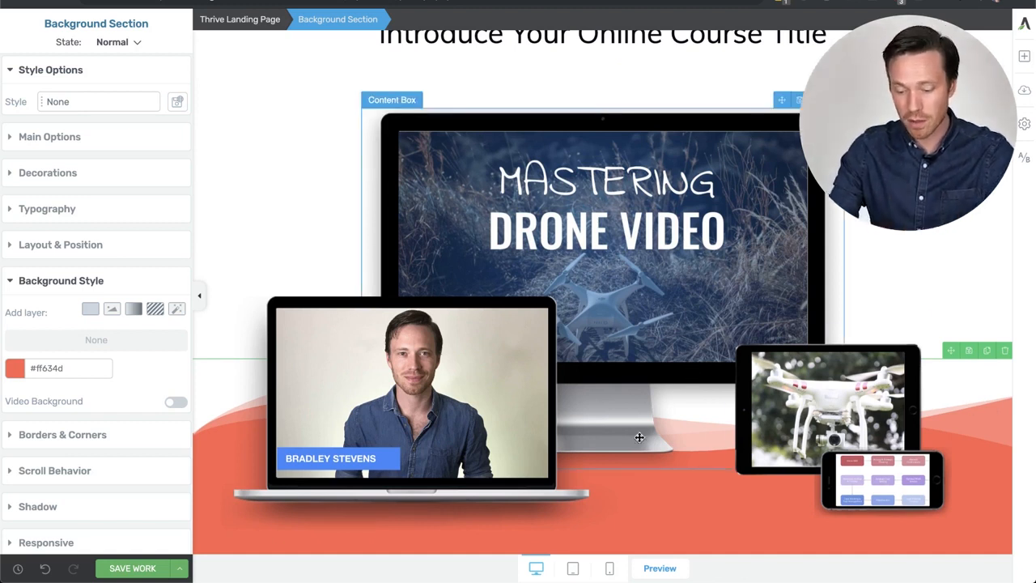
left_click(573, 571)
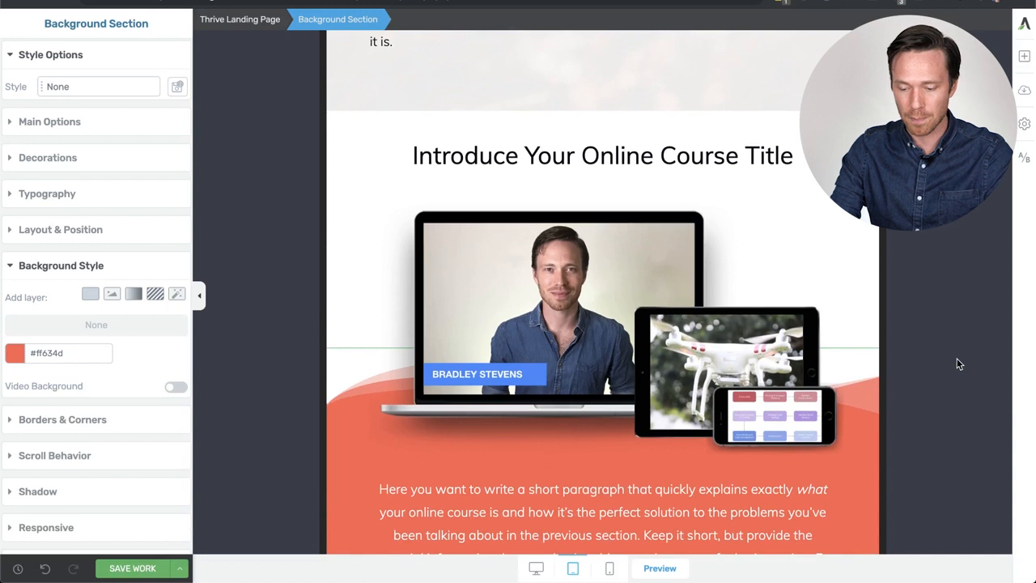
left_click(609, 569)
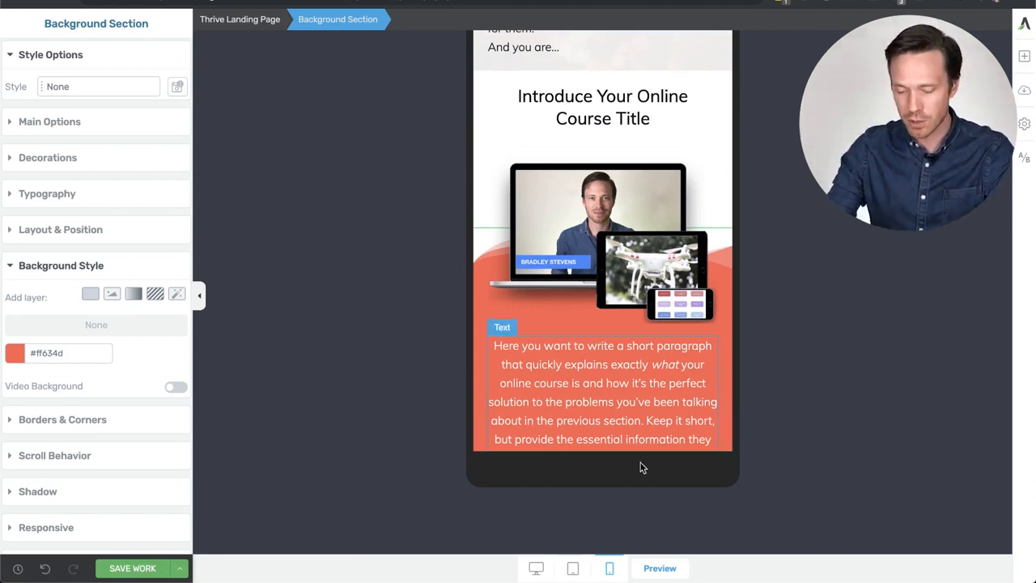
left_click(536, 567)
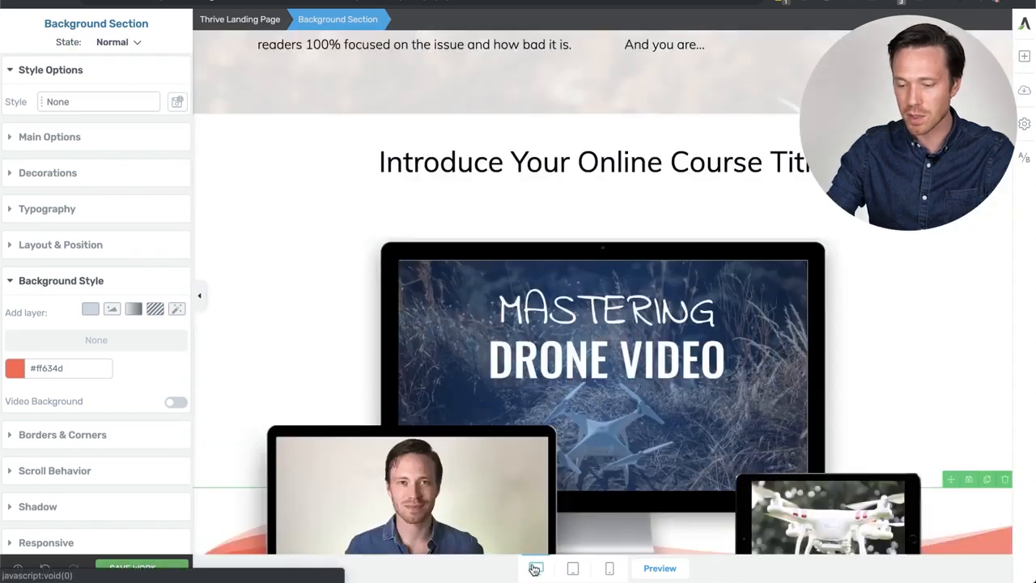
scroll(699, 419, "down", 3)
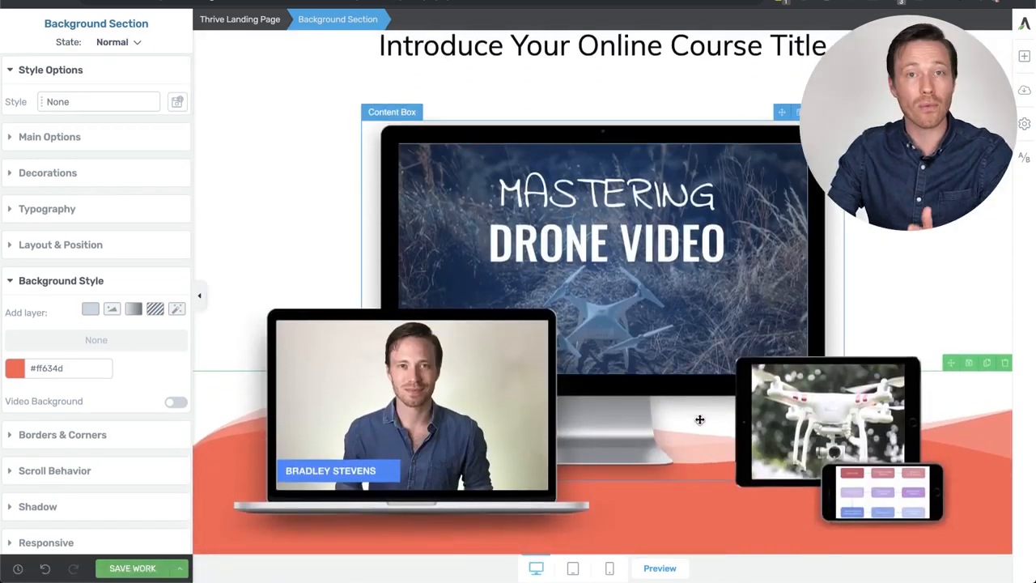
scroll(700, 419, "down", 2)
scroll(700, 418, "down", 4)
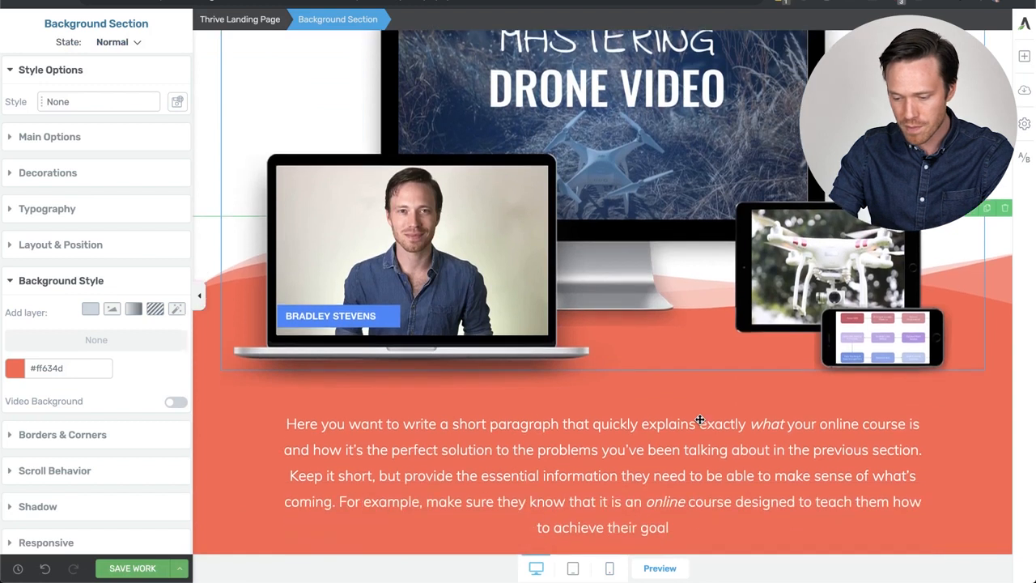
scroll(699, 418, "down", 4)
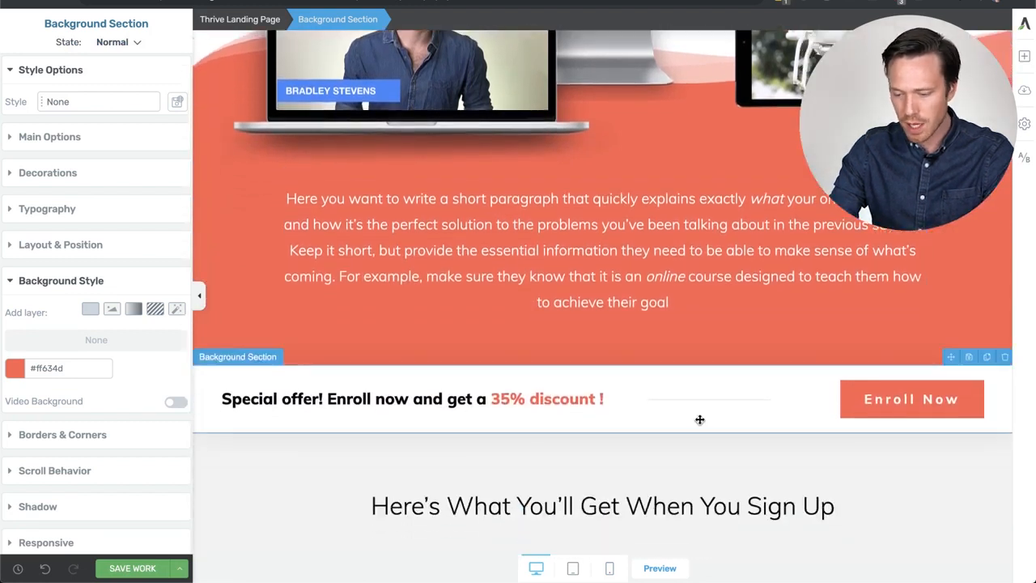
- Examine in the page preview how the special offer bar behaves from the hero section down to the benefit boxes, and return to the editor
scroll(699, 418, "down", 2)
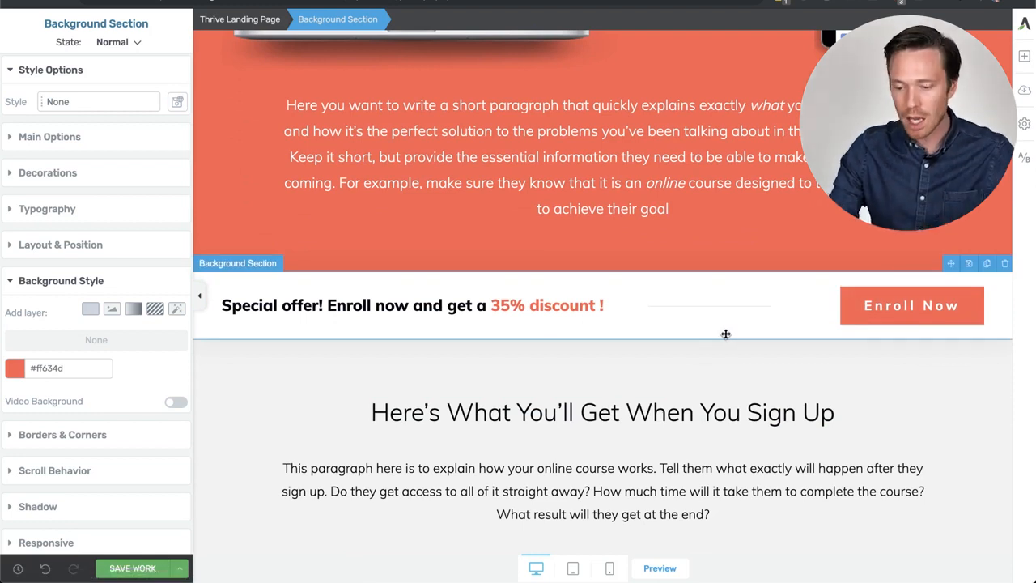
scroll(725, 333, "down", 3)
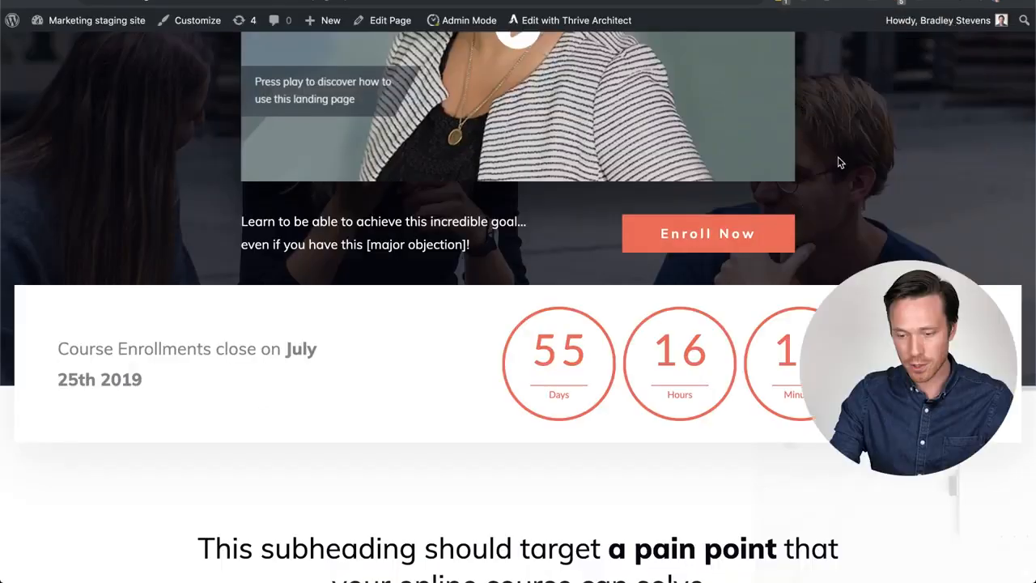
scroll(839, 162, "down", 4)
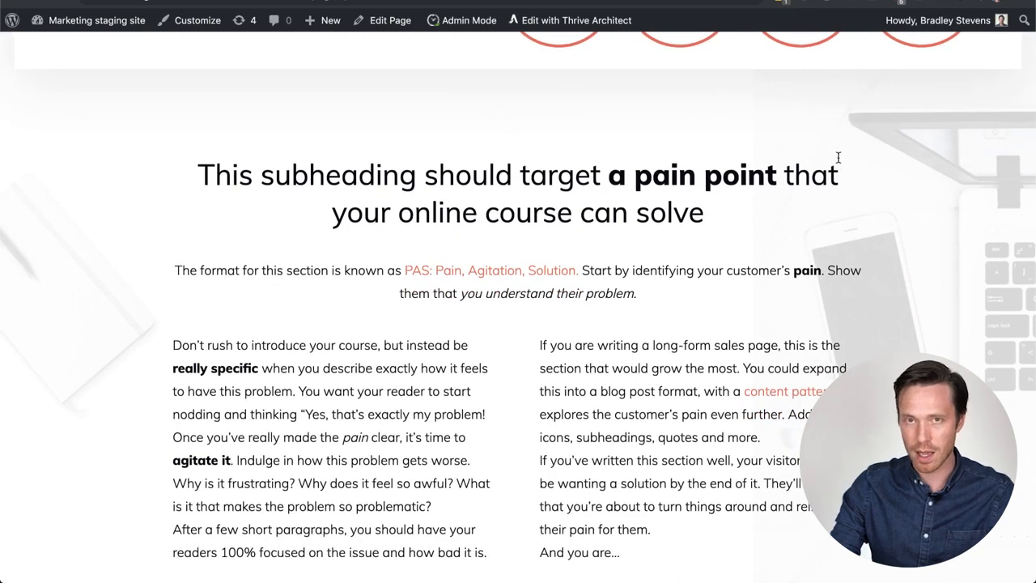
scroll(838, 157, "down", 1)
scroll(839, 157, "down", 10)
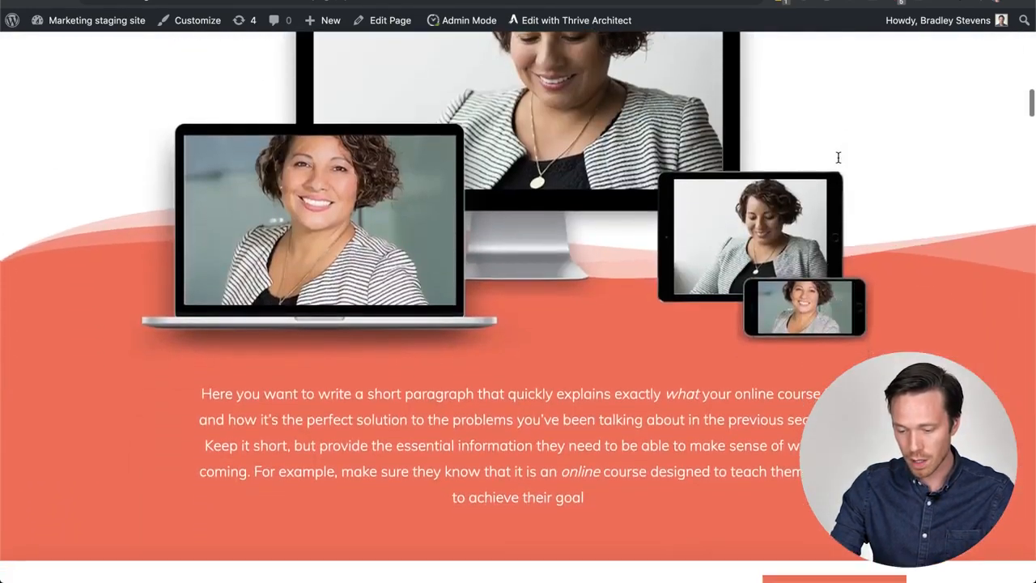
scroll(838, 157, "down", 2)
scroll(714, 259, "down", 3)
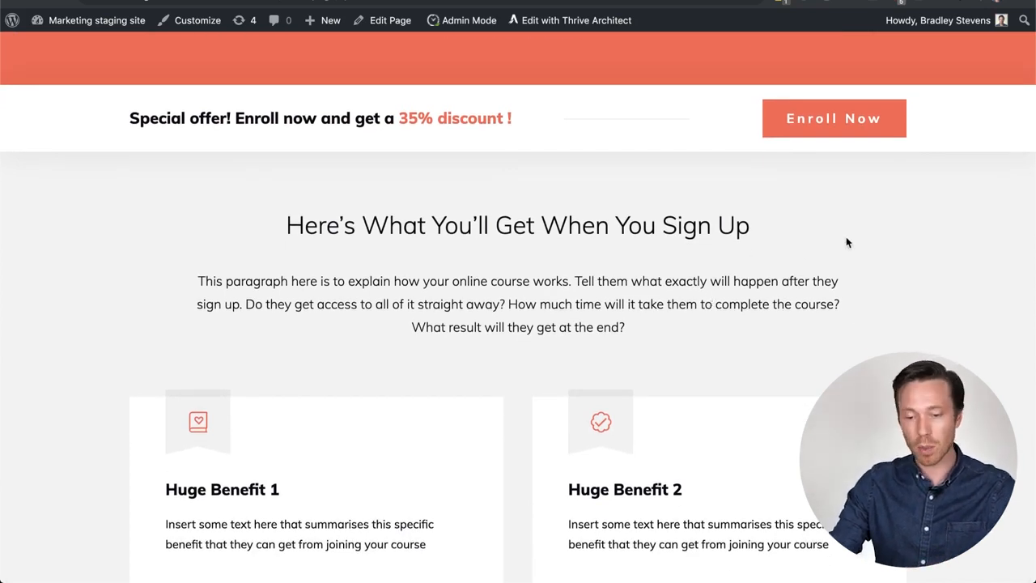
scroll(847, 243, "down", 3)
scroll(846, 242, "down", 1)
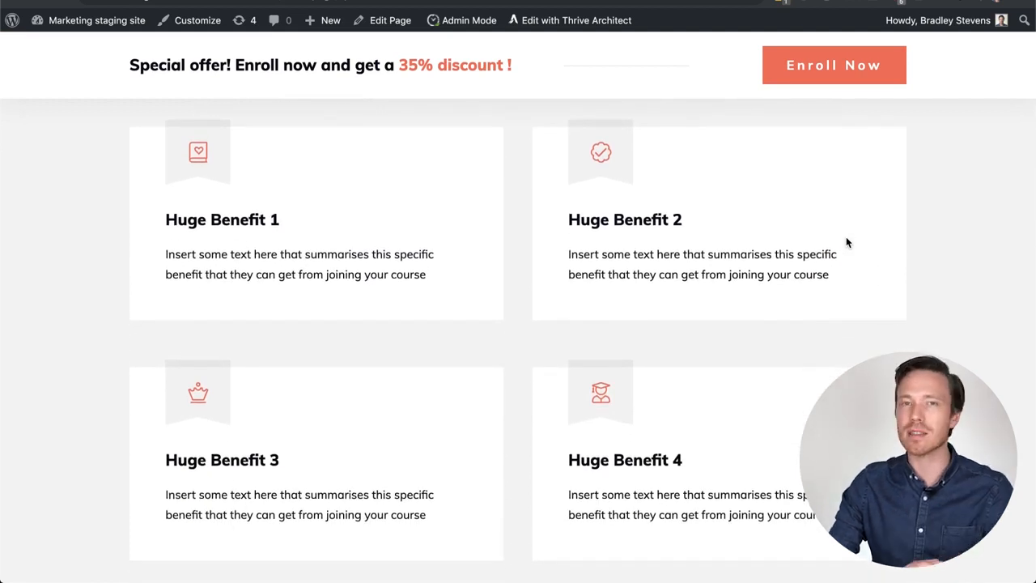
scroll(847, 241, "down", 4)
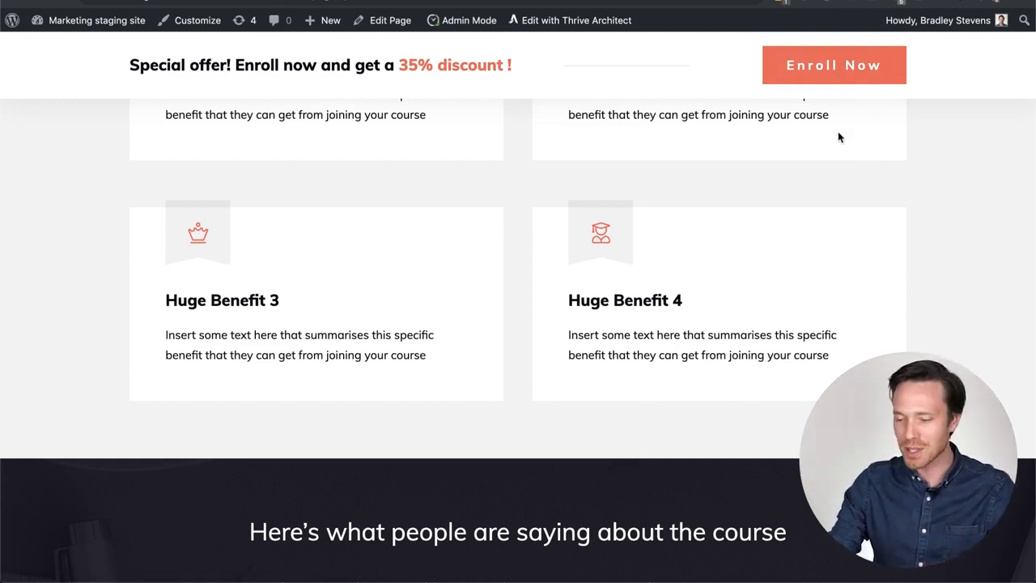
left_click(807, 77)
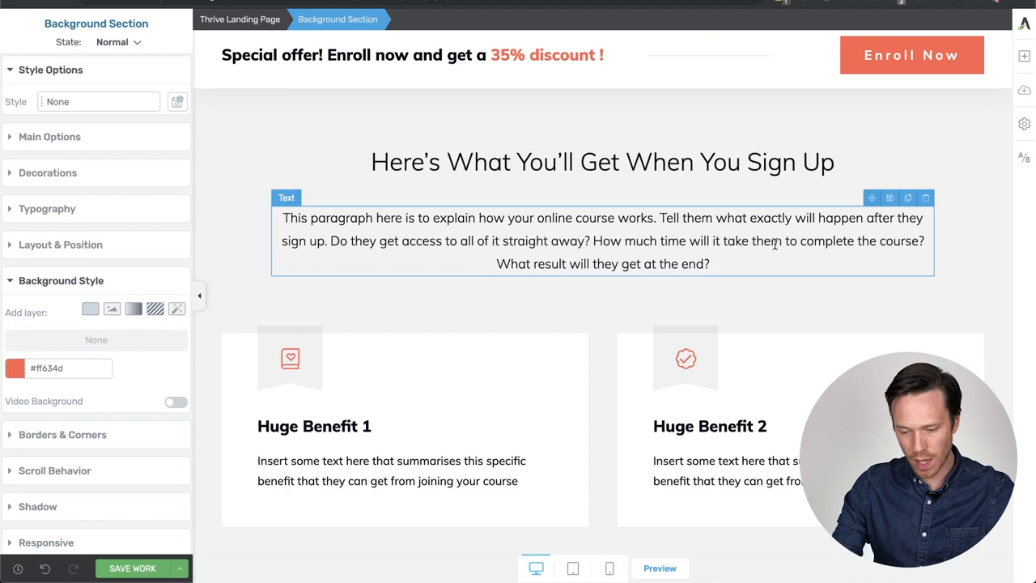
- Change the color of the Huge Benefit 1 icon to blue #257bef
scroll(775, 243, "down", 5)
scroll(775, 243, "down", 1)
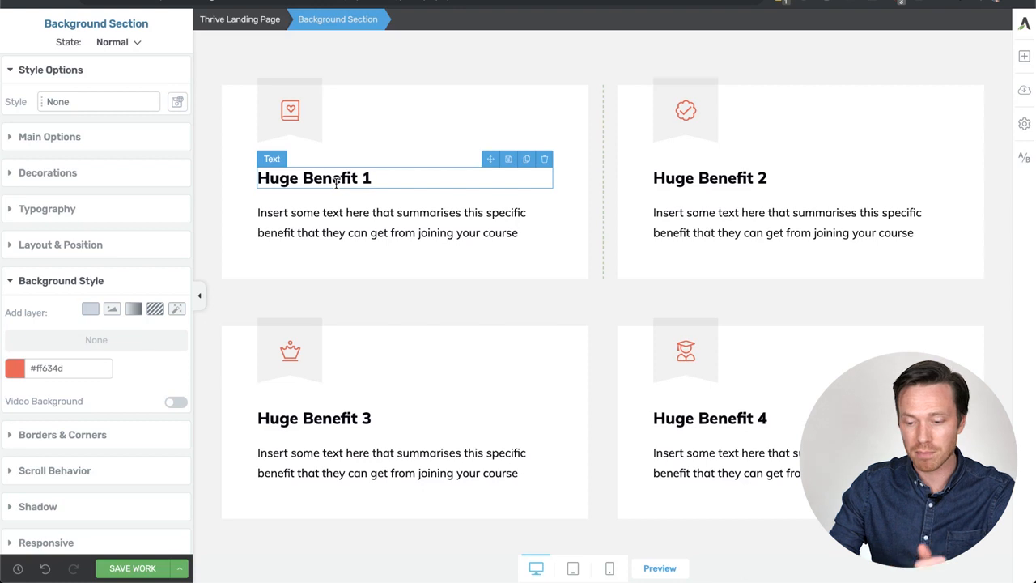
left_click(289, 113)
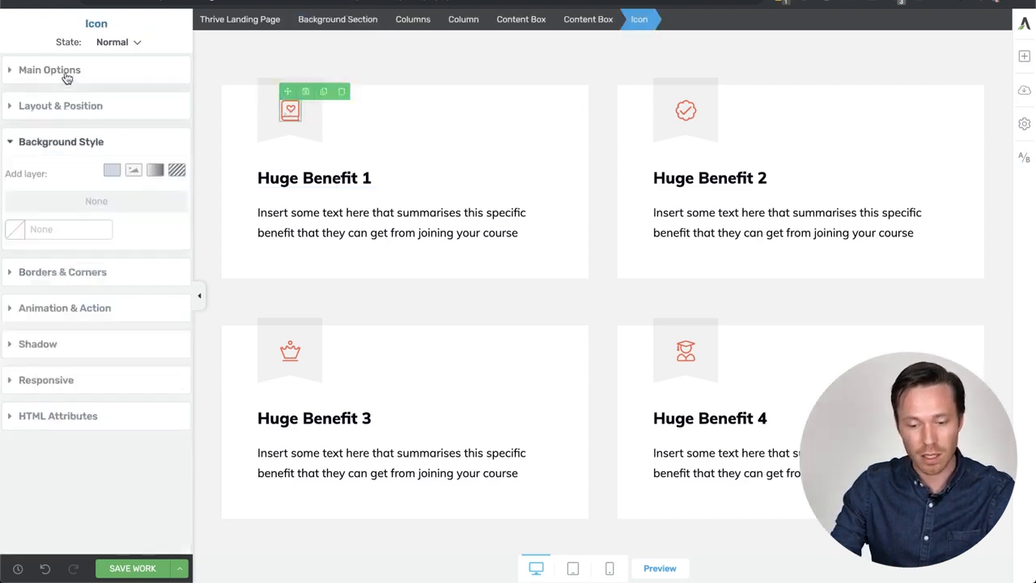
left_click(67, 73)
left_click(90, 129)
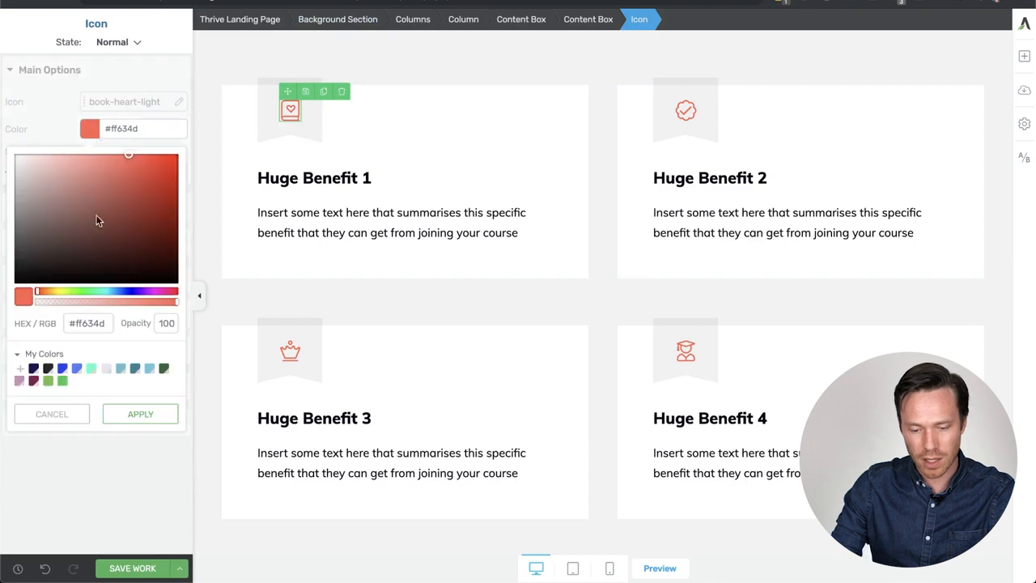
left_click(119, 291)
left_click_drag(151, 173, 153, 161)
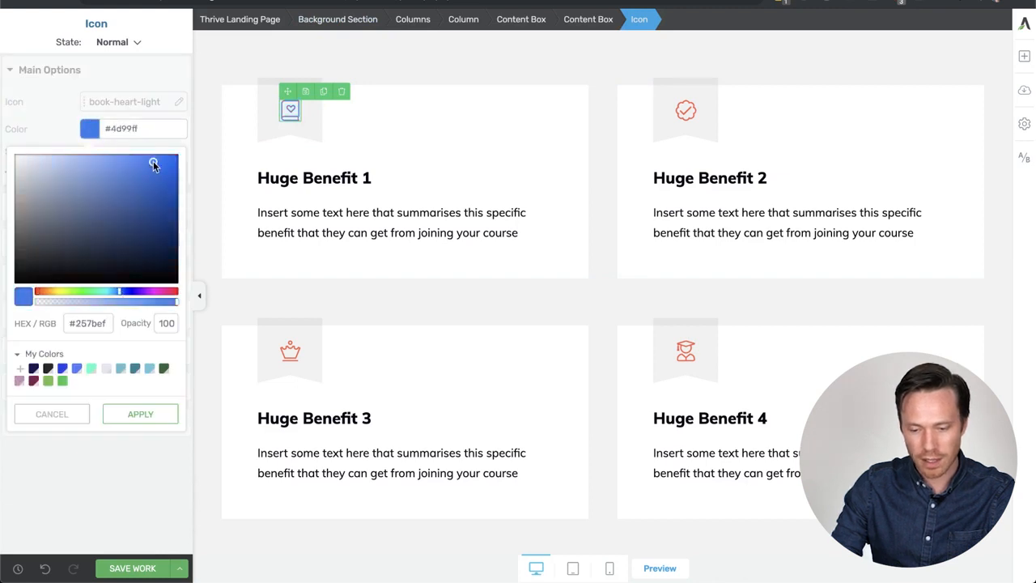
left_click(142, 414)
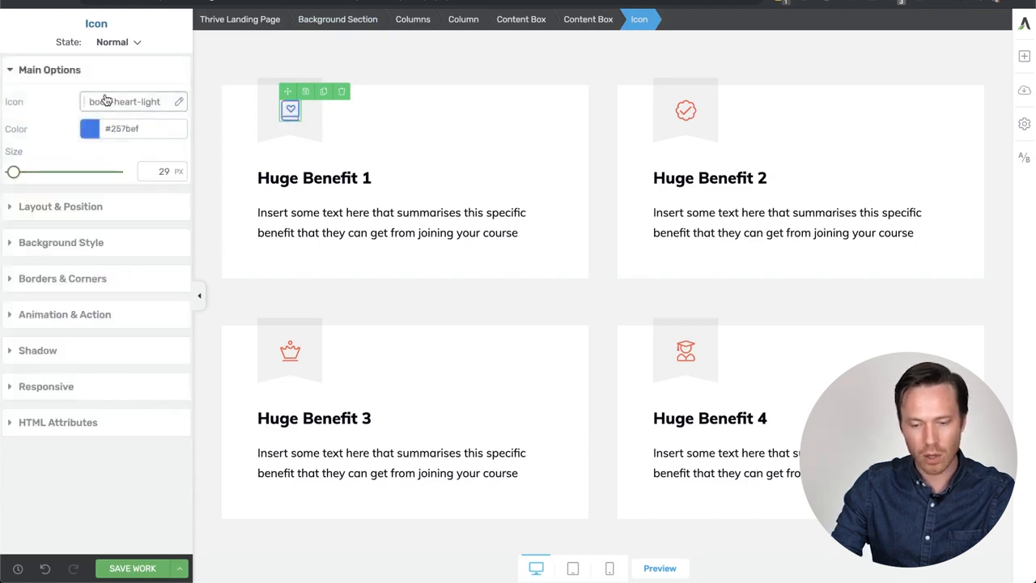
- Replace the Huge Benefit 1 icon with the solid video camera icon, searching the icon library for "video"
left_click(103, 102)
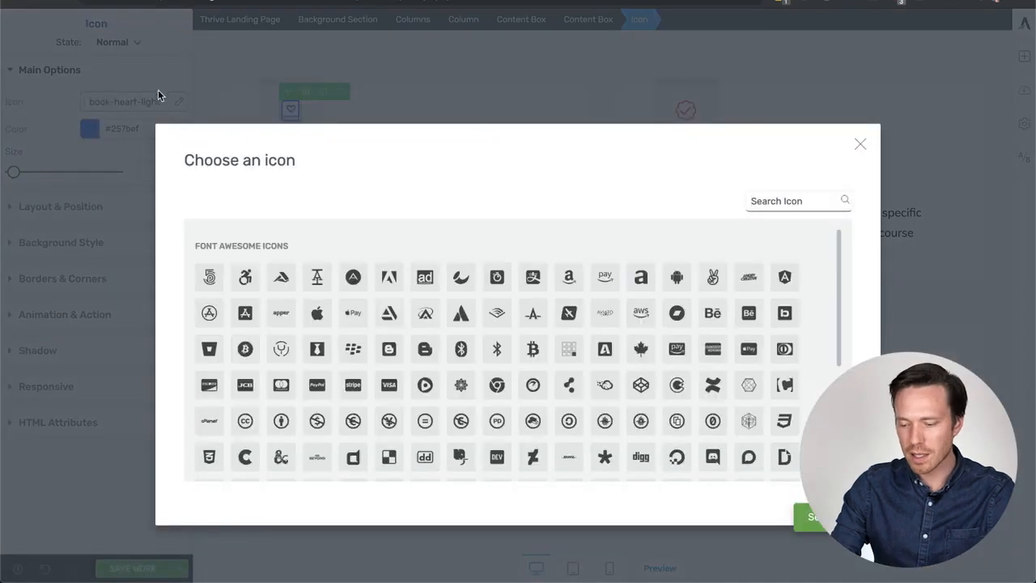
left_click(774, 200)
type("video")
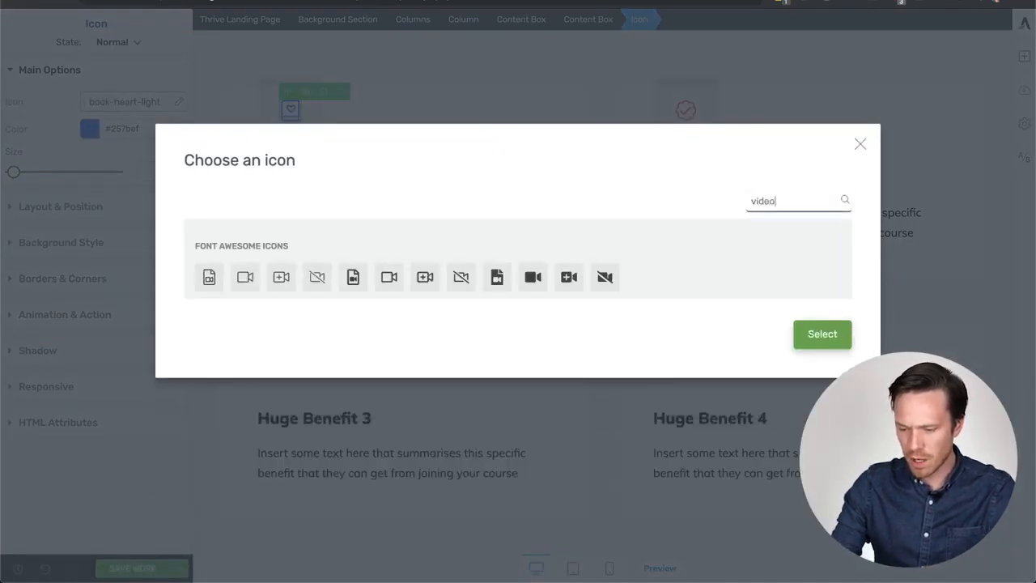
left_click(533, 277)
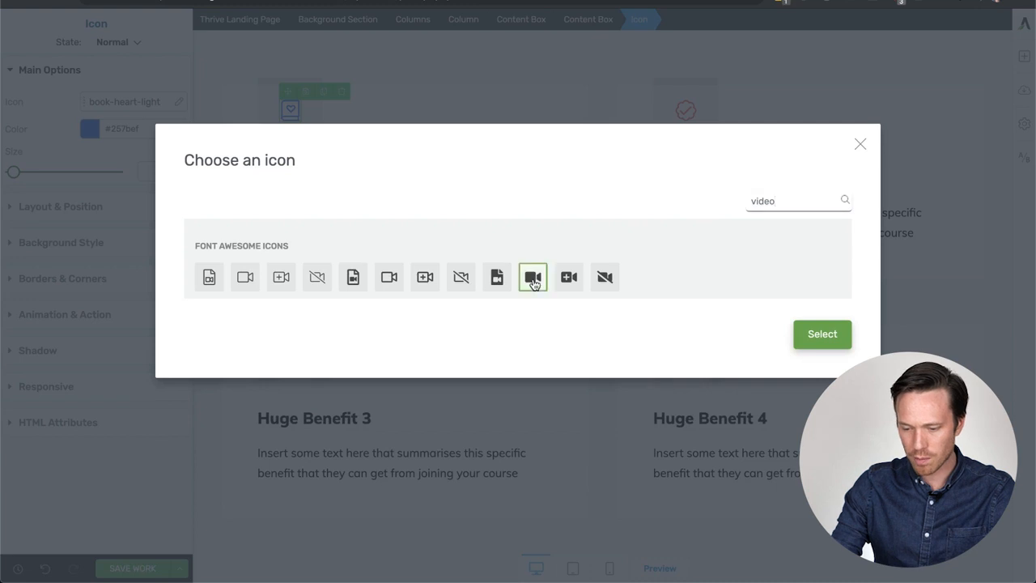
left_click(846, 340)
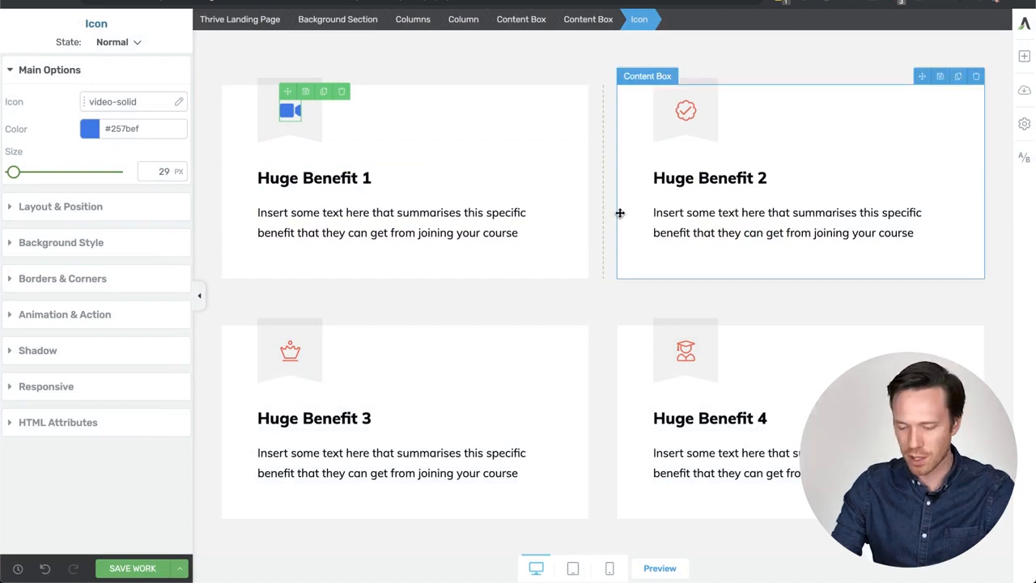
- Review the testimonials section and the opening of the course modules section below the benefit boxes
scroll(620, 203, "down", 3)
scroll(620, 213, "down", 7)
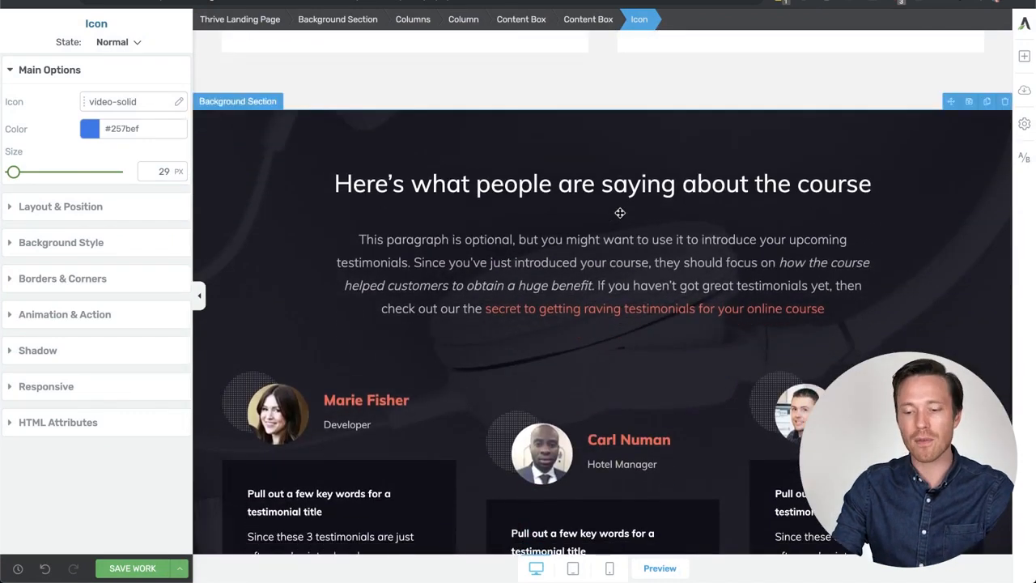
scroll(607, 324, "down", 2)
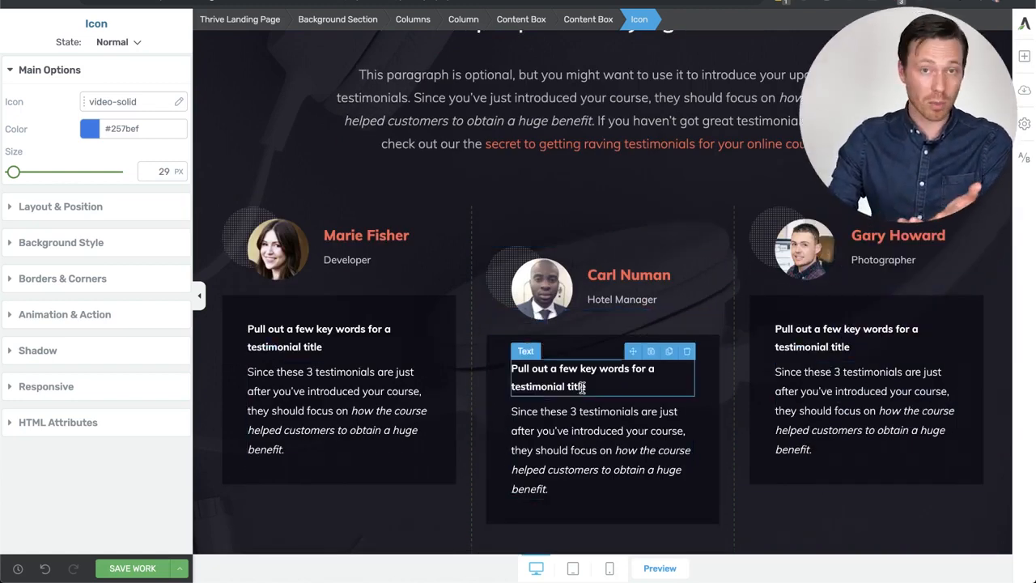
scroll(583, 387, "up", 2)
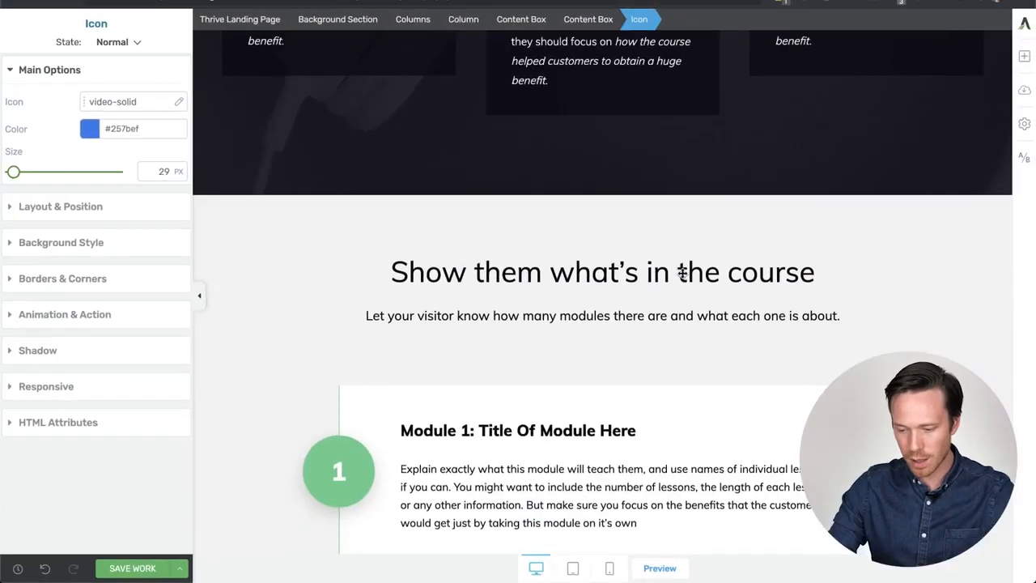
scroll(684, 272, "down", 5)
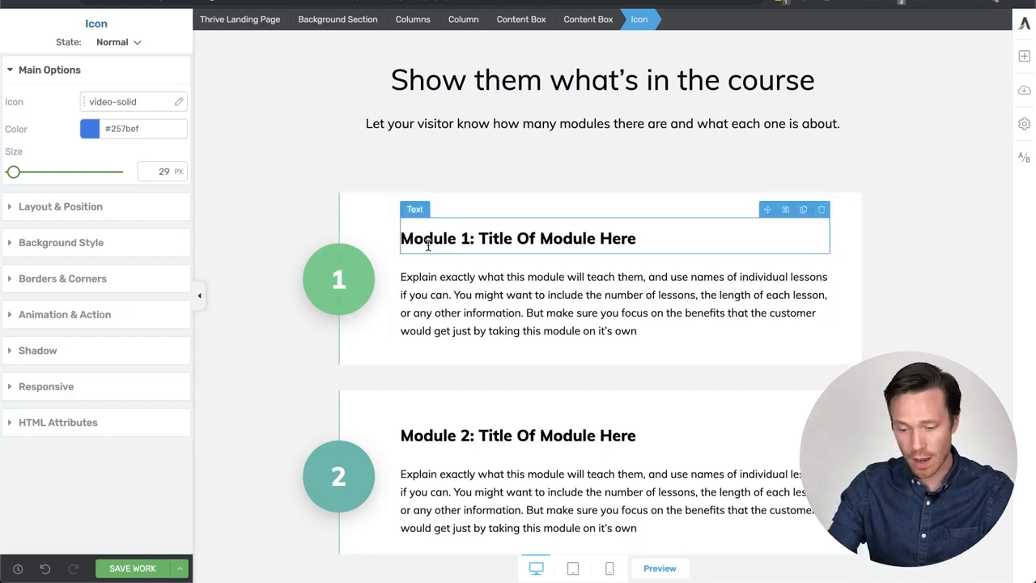
scroll(680, 259, "down", 1)
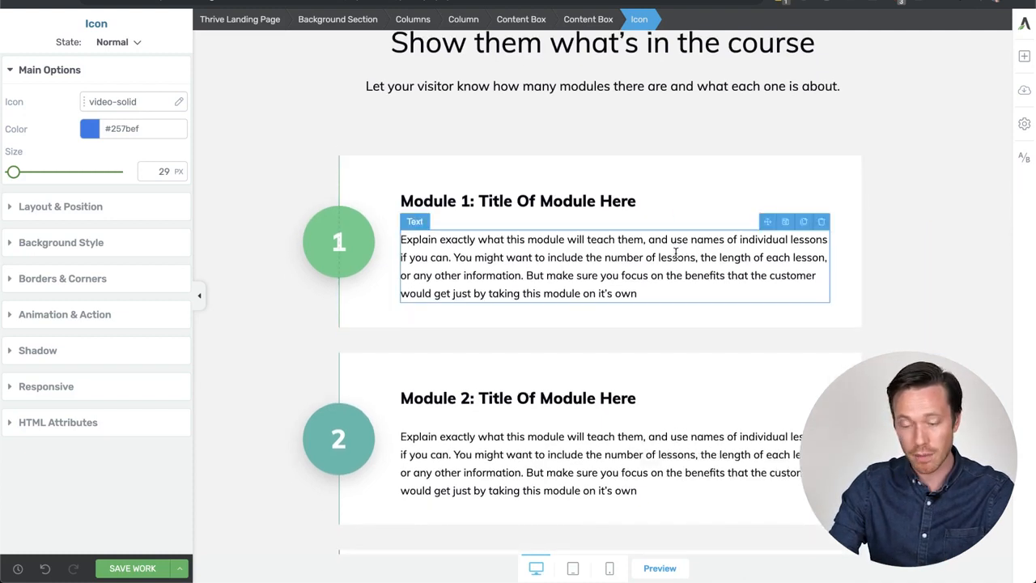
- Duplicate the Module 4 content box and set the upper copy's bottom margin to 35 px
scroll(824, 312, "down", 6)
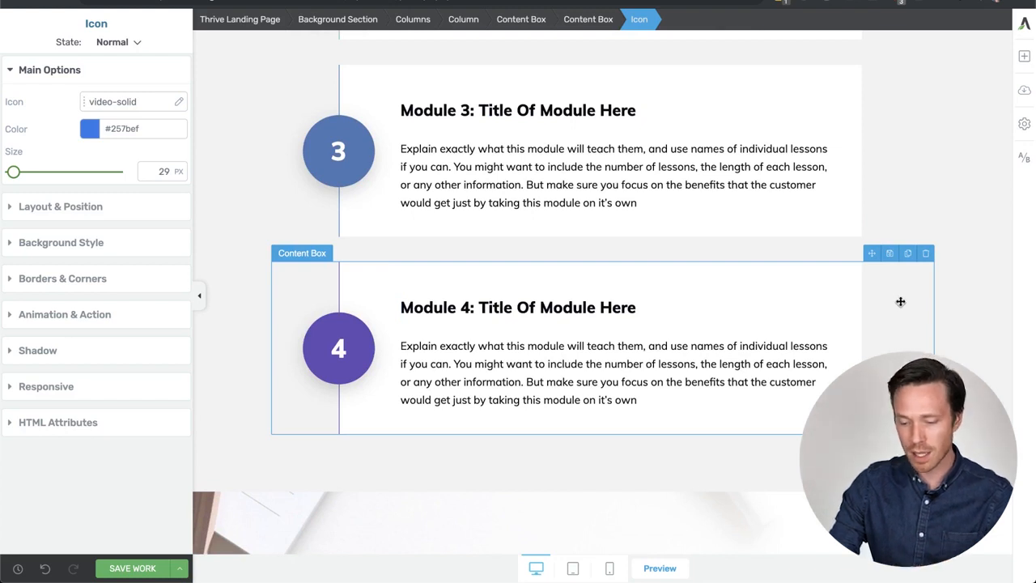
left_click(900, 302)
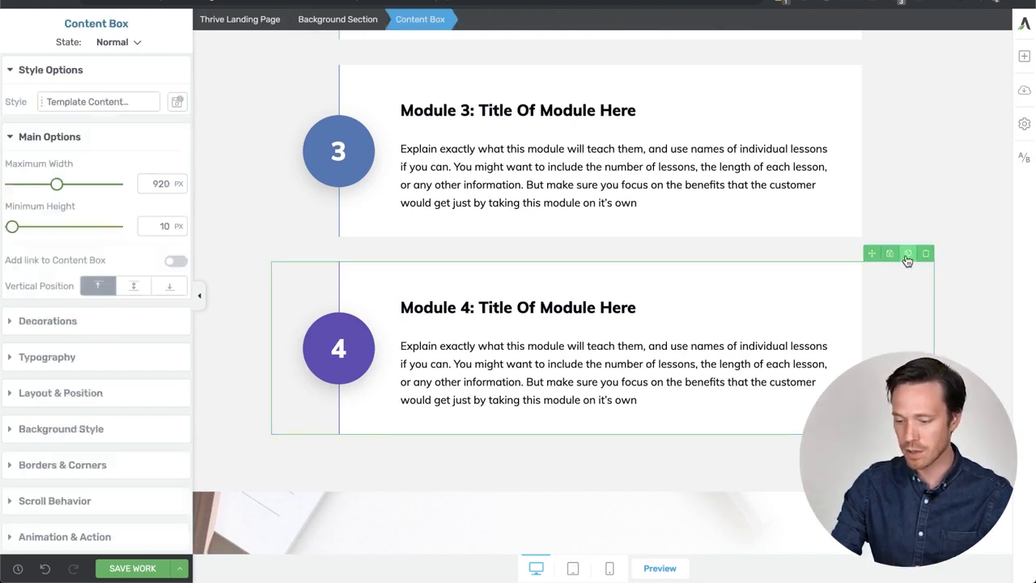
left_click(908, 256)
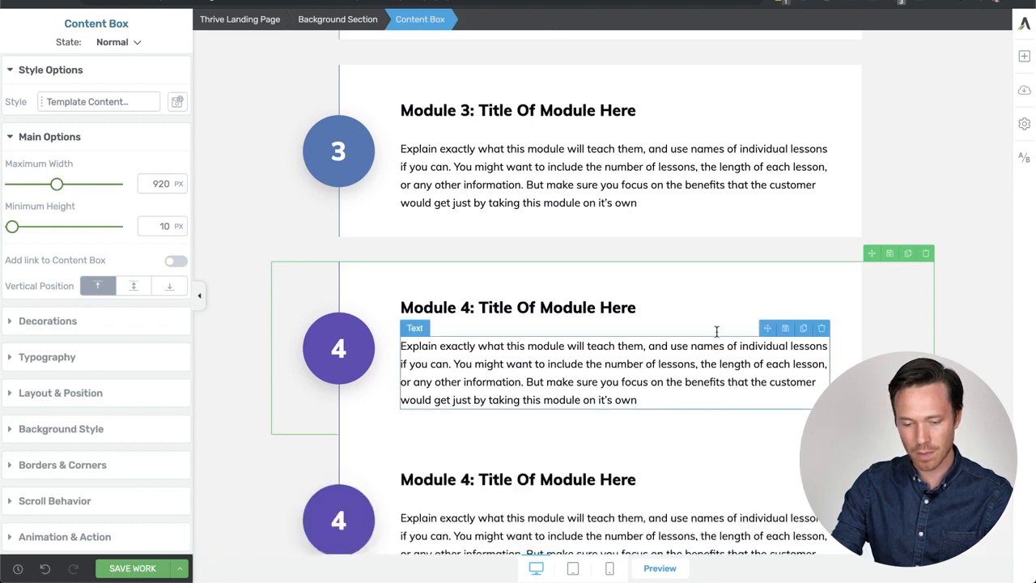
left_click(75, 394)
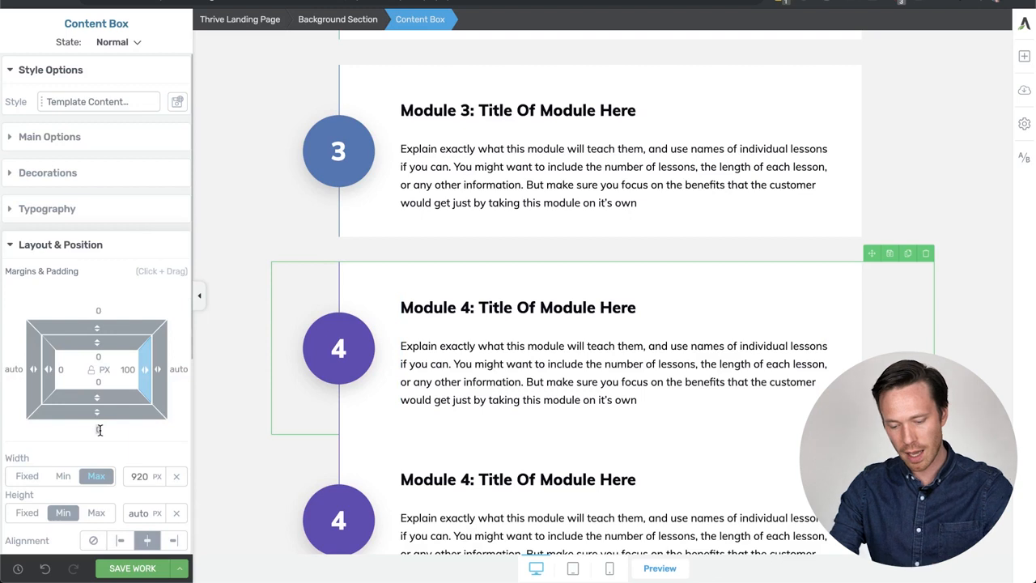
type("35")
scroll(364, 453, "down", 3)
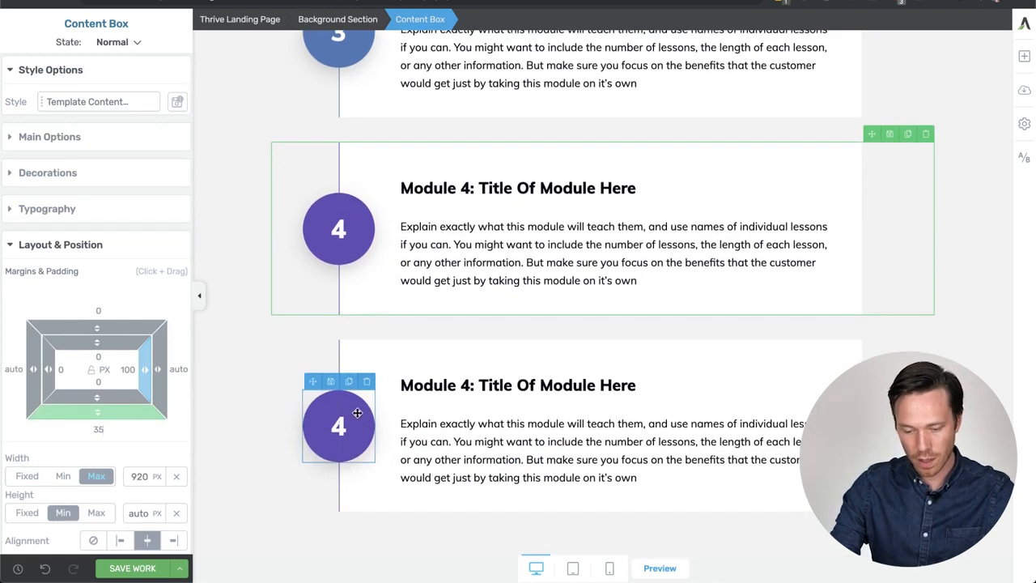
- Set the background color of the number circle in the lower Module 4 box to purple #894db6
left_click(357, 413)
left_click(79, 212)
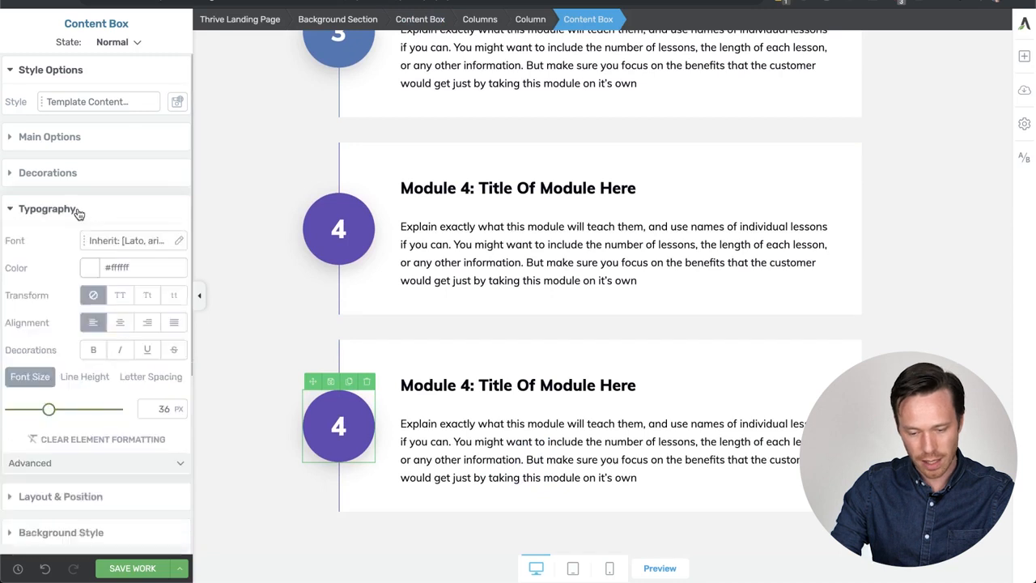
left_click(63, 534)
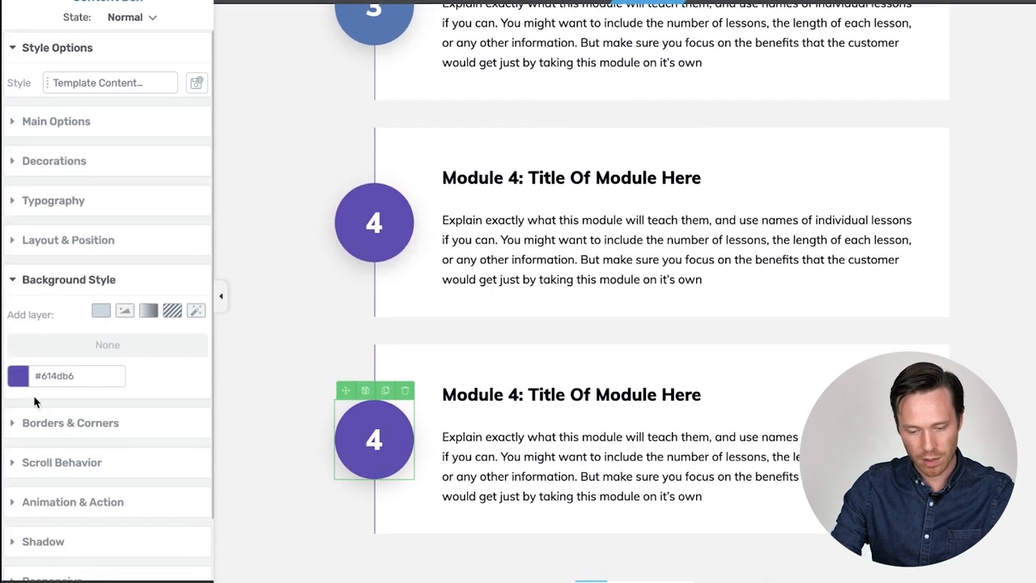
left_click(18, 375)
left_click_drag(151, 430, 159, 432)
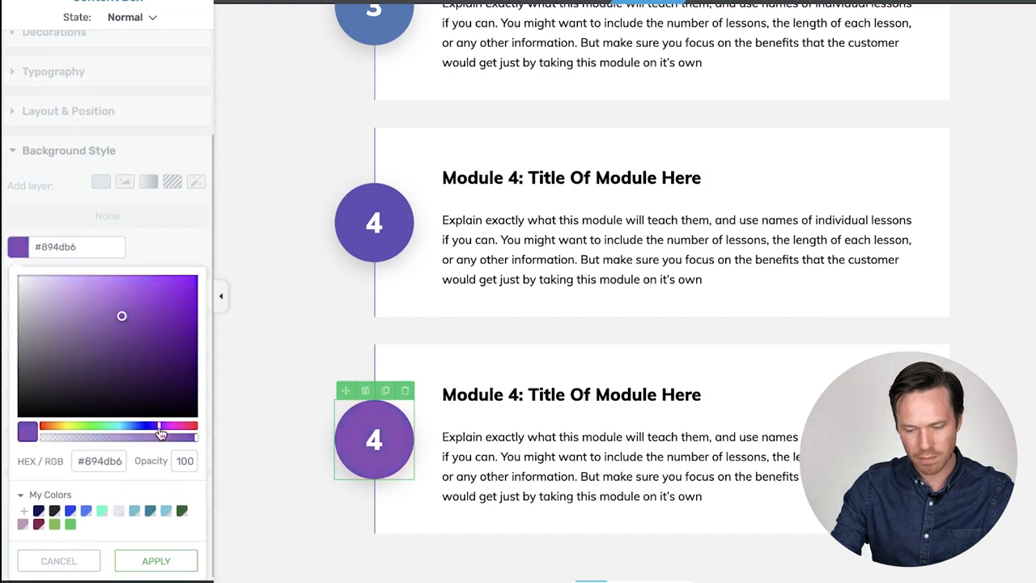
left_click(165, 561)
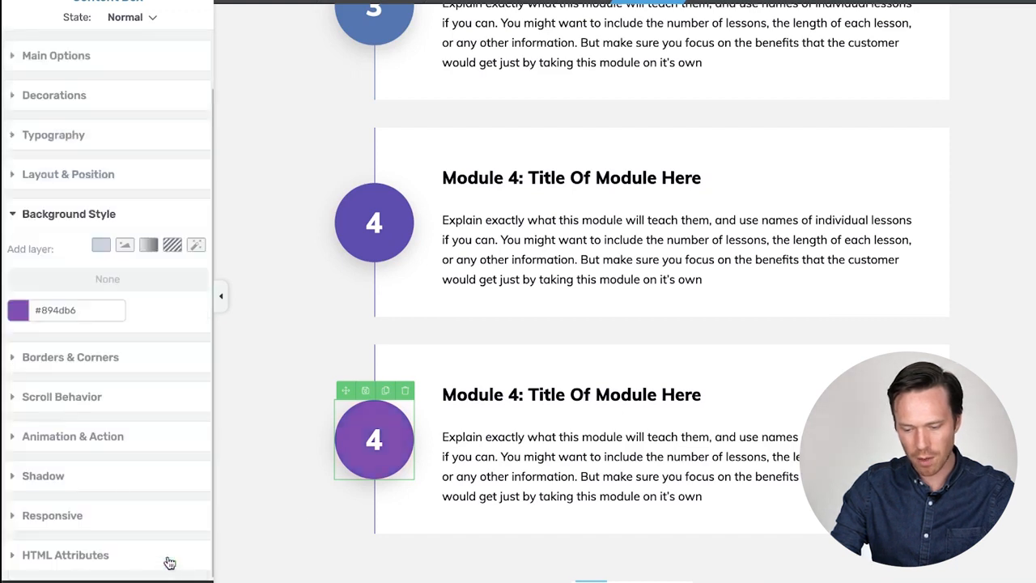
- Change the lower module's circle number and title number to 5, and turn off the save reminder for this work
left_click(366, 440)
double_click(368, 438)
type("5")
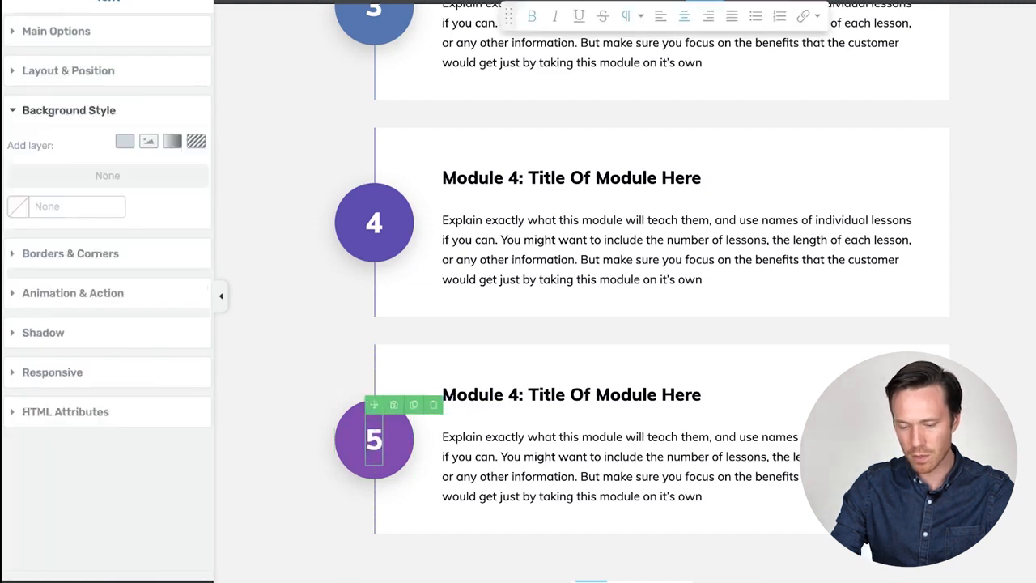
double_click(515, 394)
type("5")
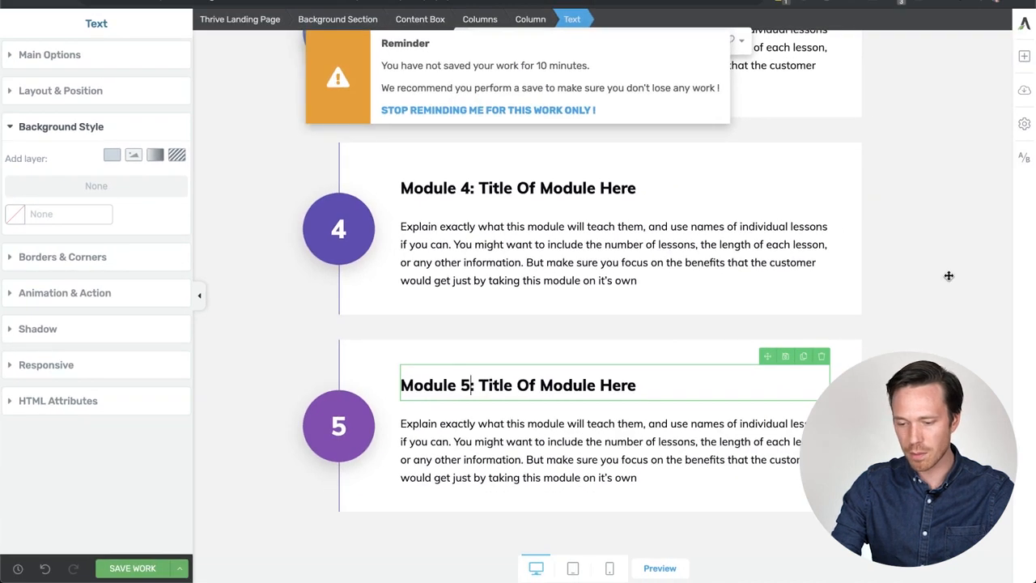
left_click(550, 111)
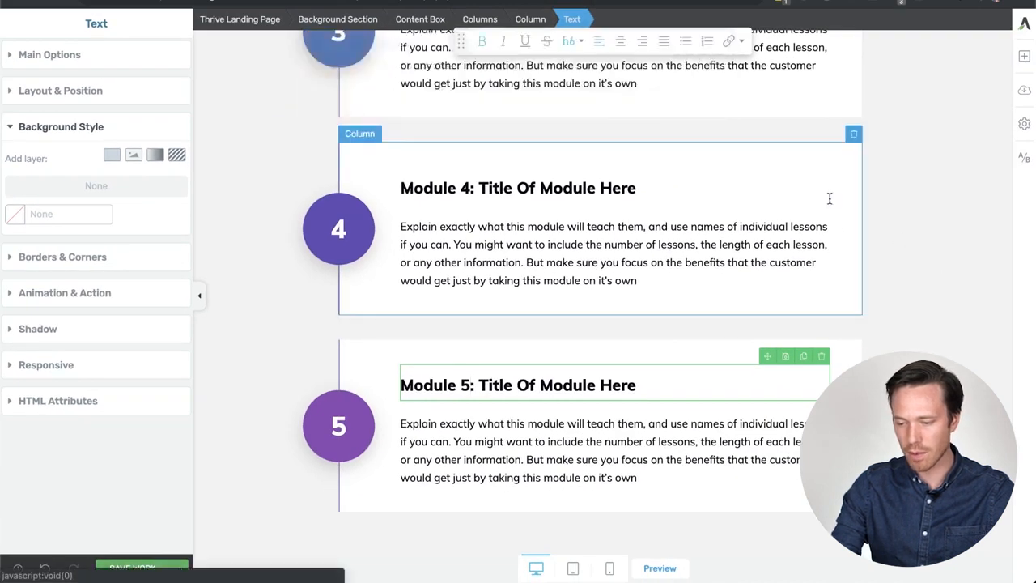
scroll(913, 247, "up", 3)
scroll(914, 249, "down", 10)
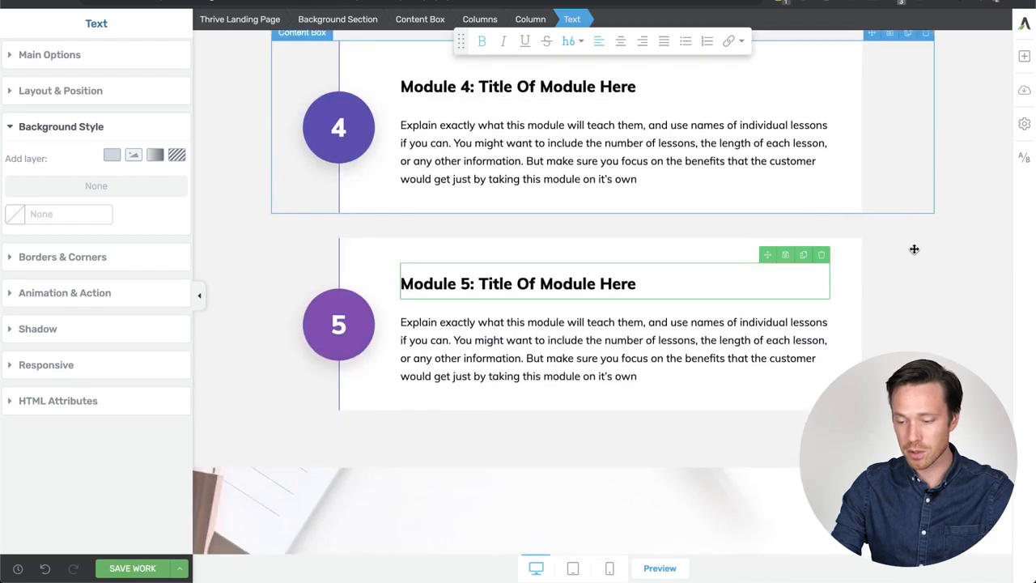
- Clear the large faded heading above the bonuses introduction and retype it as BONUS
scroll(914, 249, "down", 3)
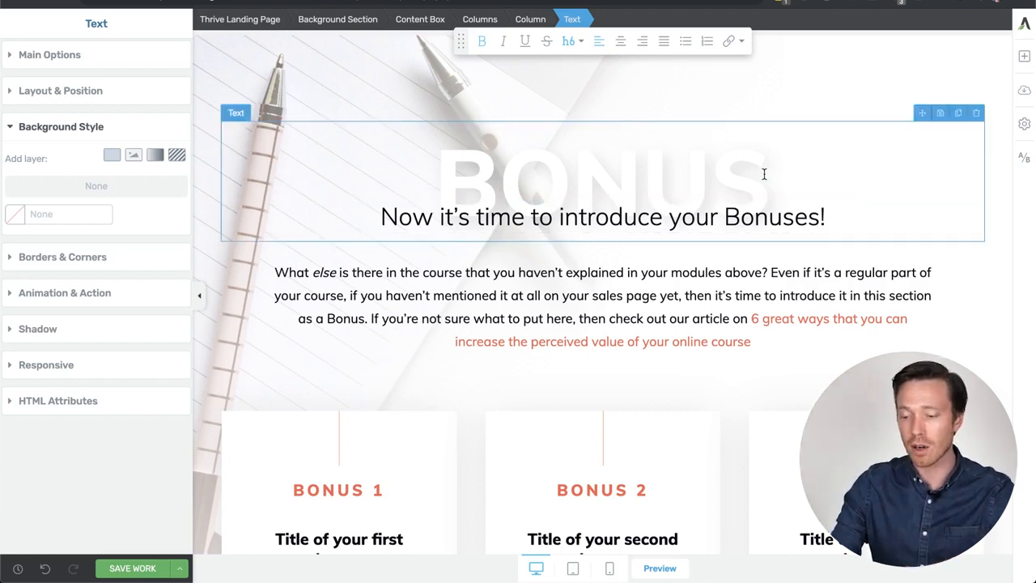
left_click(764, 173)
left_click_drag(766, 174, 564, 178)
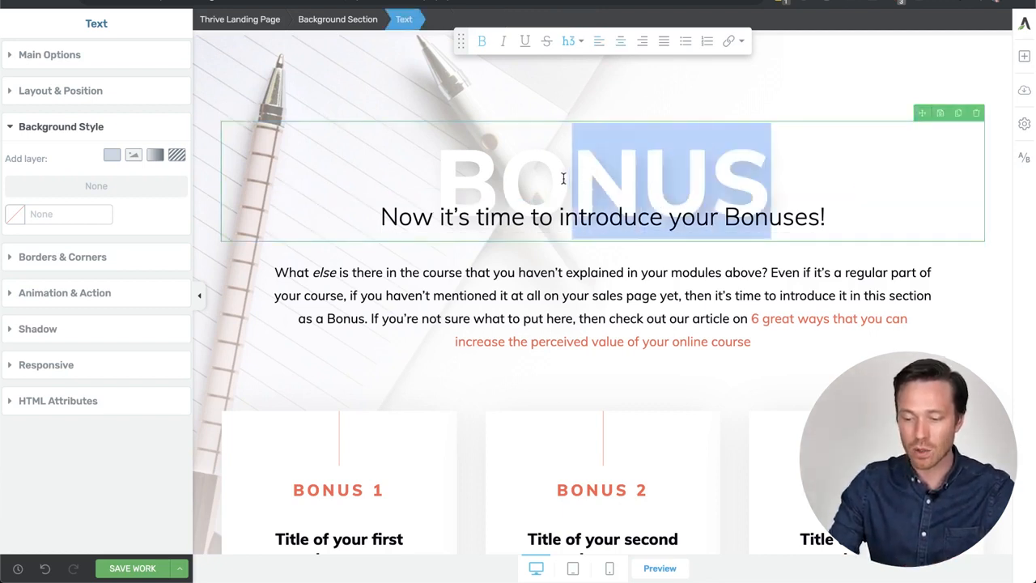
key("BackSpace")
key("BackSpace")
key("BackSpace")
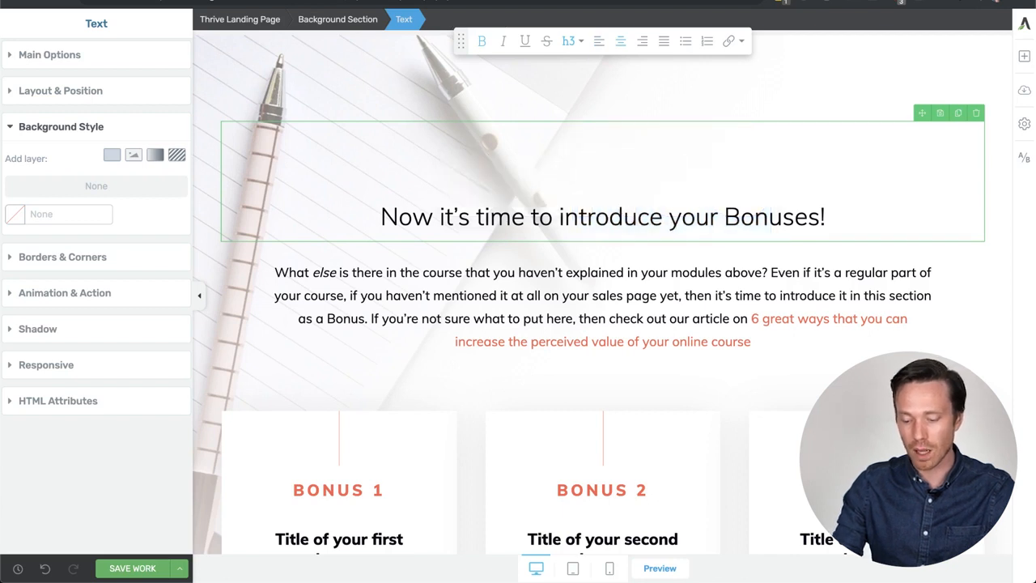
type("BONYS")
key("BackSpace")
key("BackSpace")
type("US")
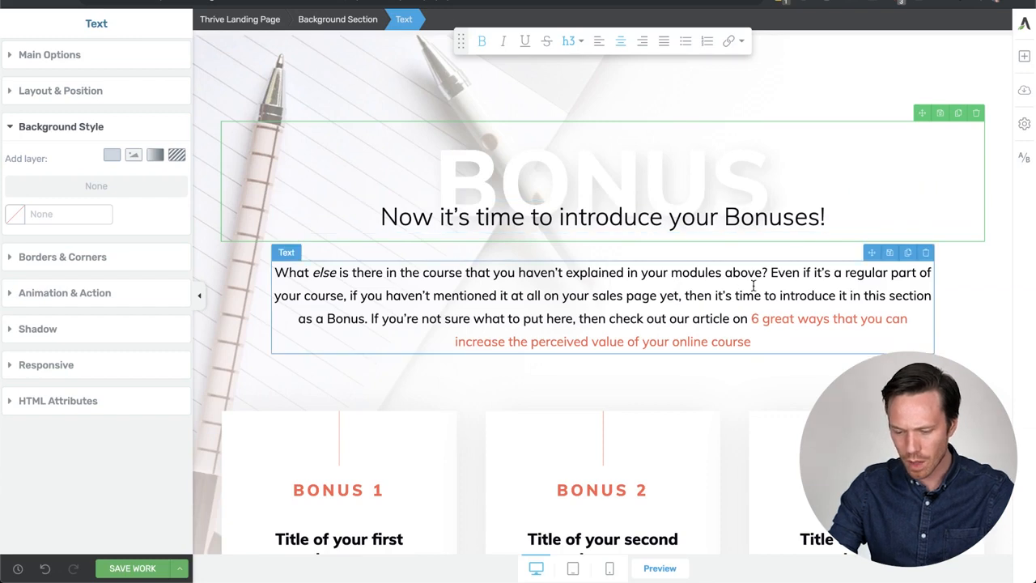
- Replace the main photo in the About The Course Teacher section with casual-wear-fine-looking-handsome-2339414.jpg from the media library
scroll(753, 285, "down", 5)
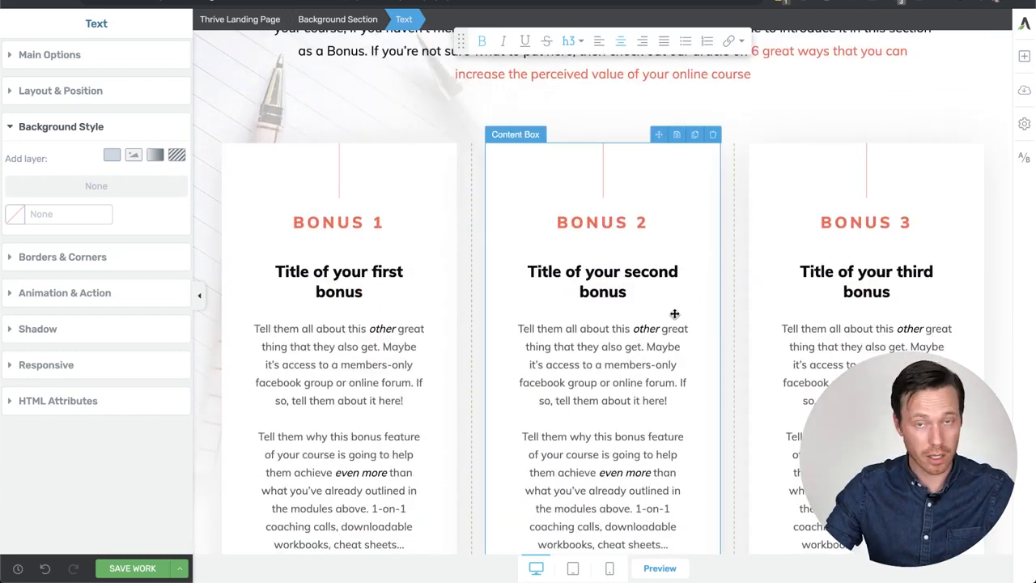
scroll(674, 314, "down", 12)
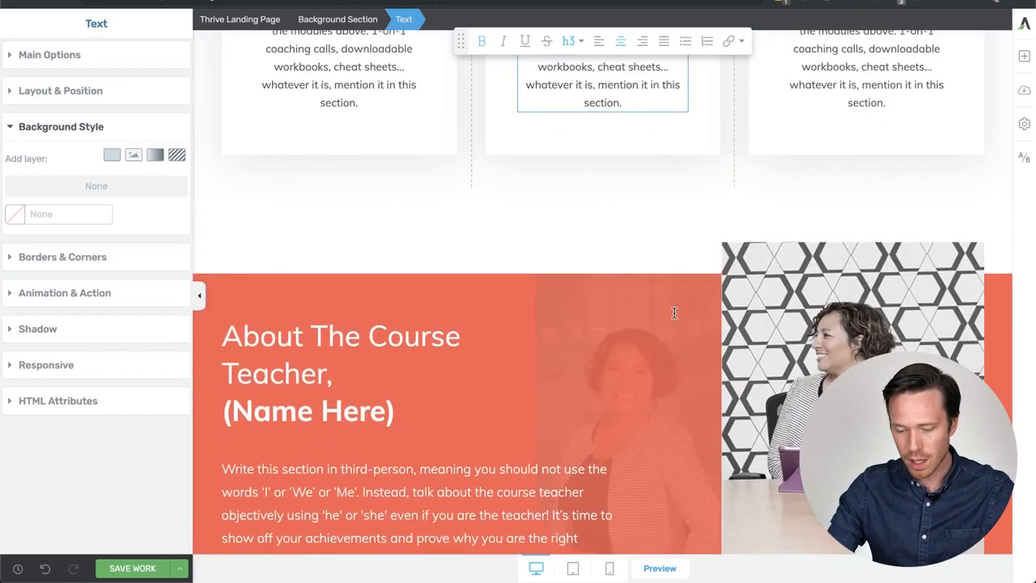
scroll(674, 313, "down", 2)
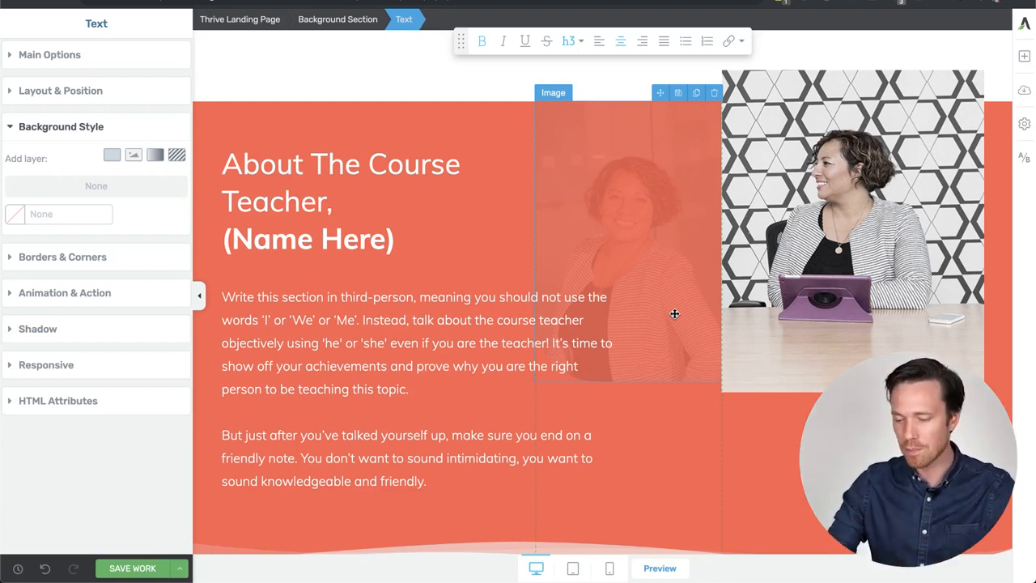
left_click(830, 258)
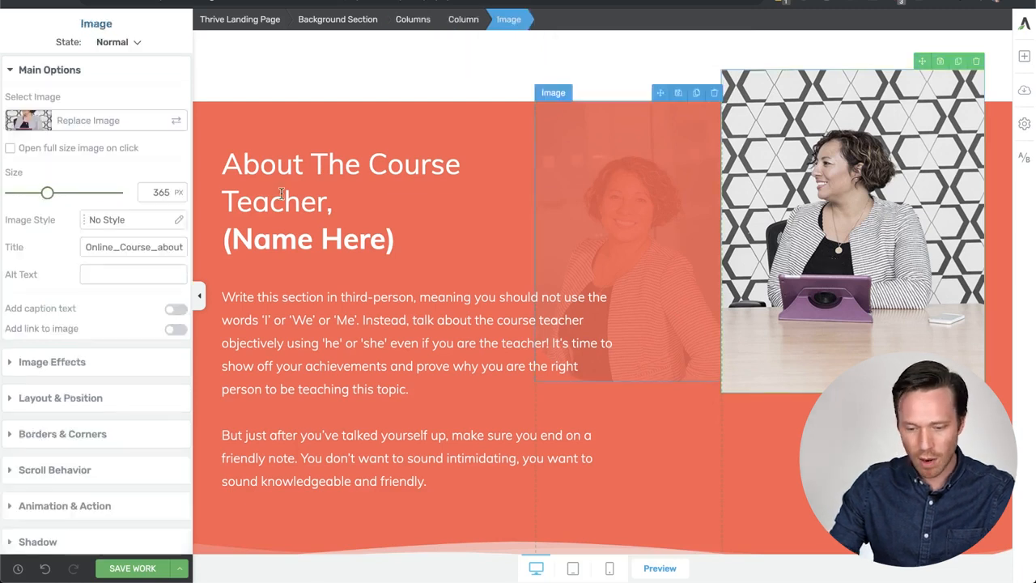
left_click(34, 121)
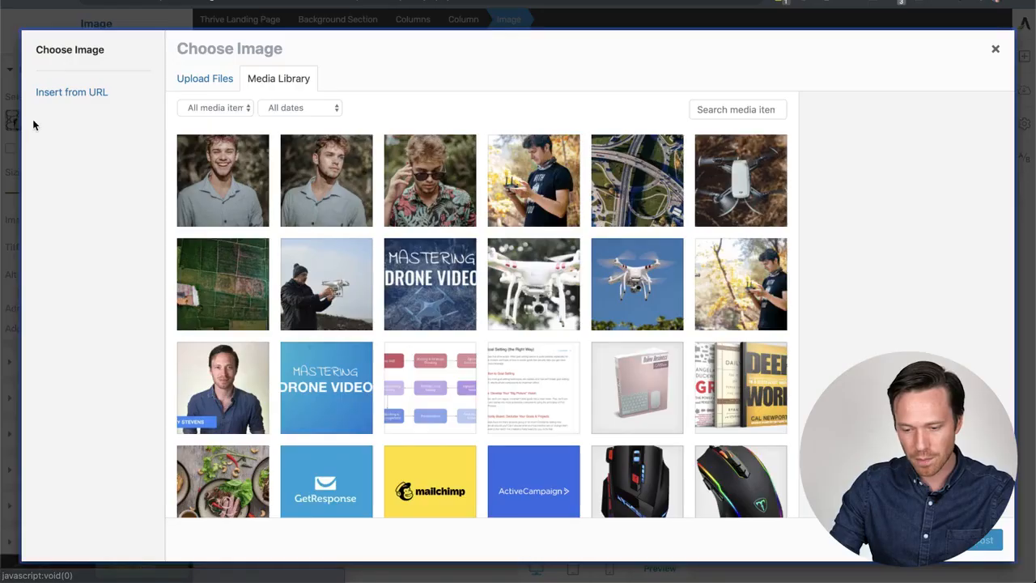
left_click(322, 184)
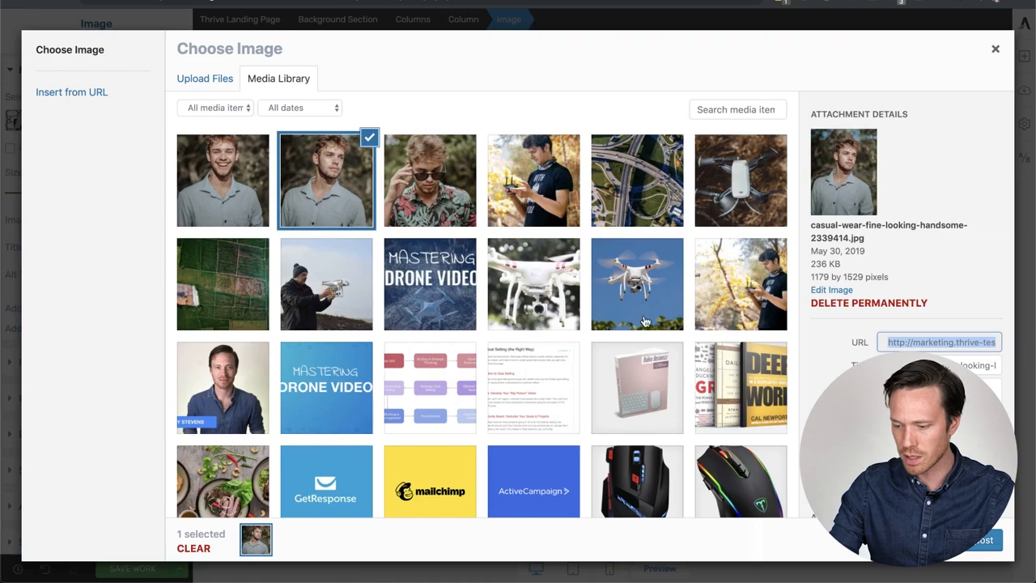
left_click(960, 540)
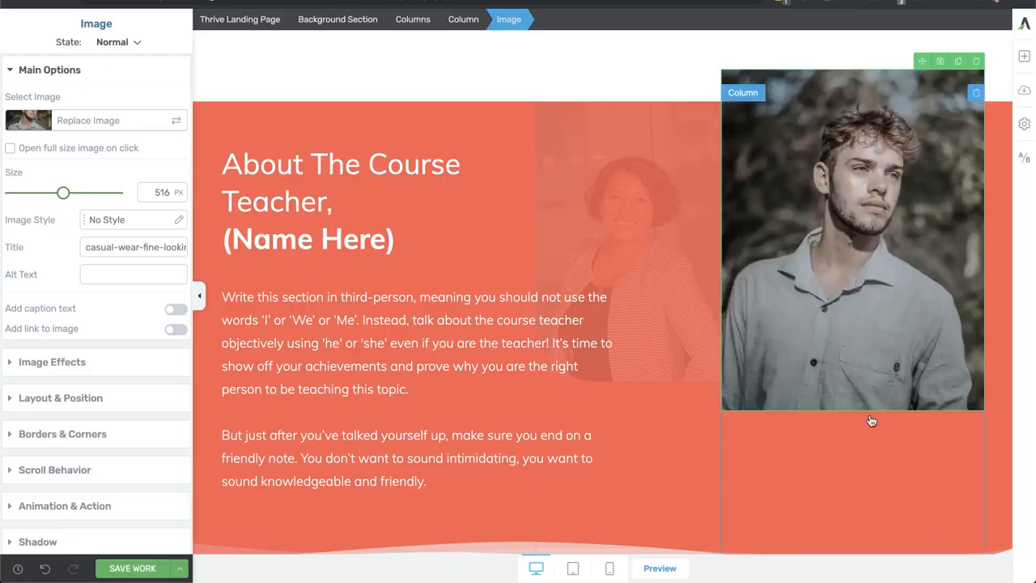
- Replace the faded image behind the teacher section's text with face-fashion-guy-2294619.jpg from the media library
left_click(651, 198)
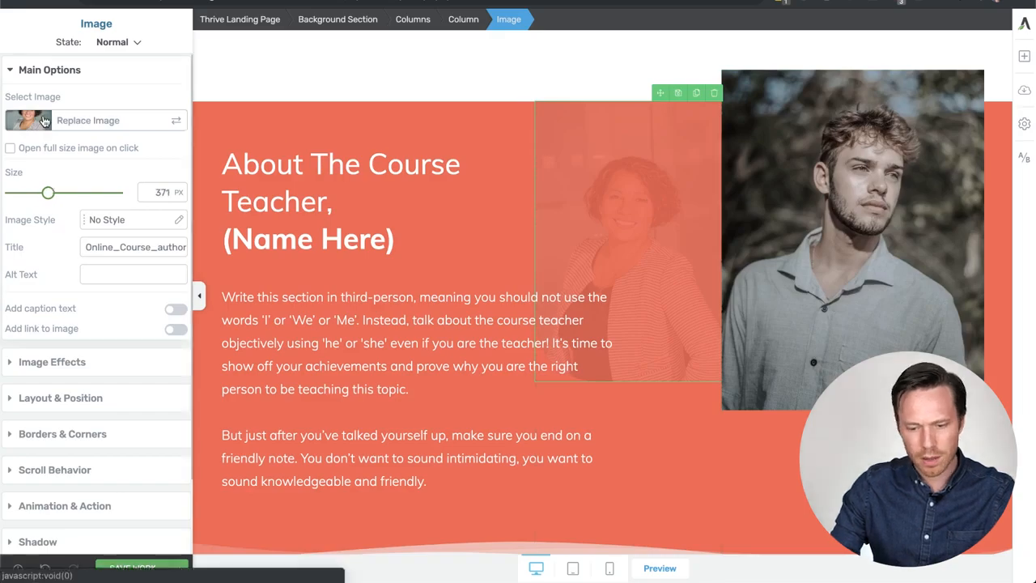
left_click(45, 120)
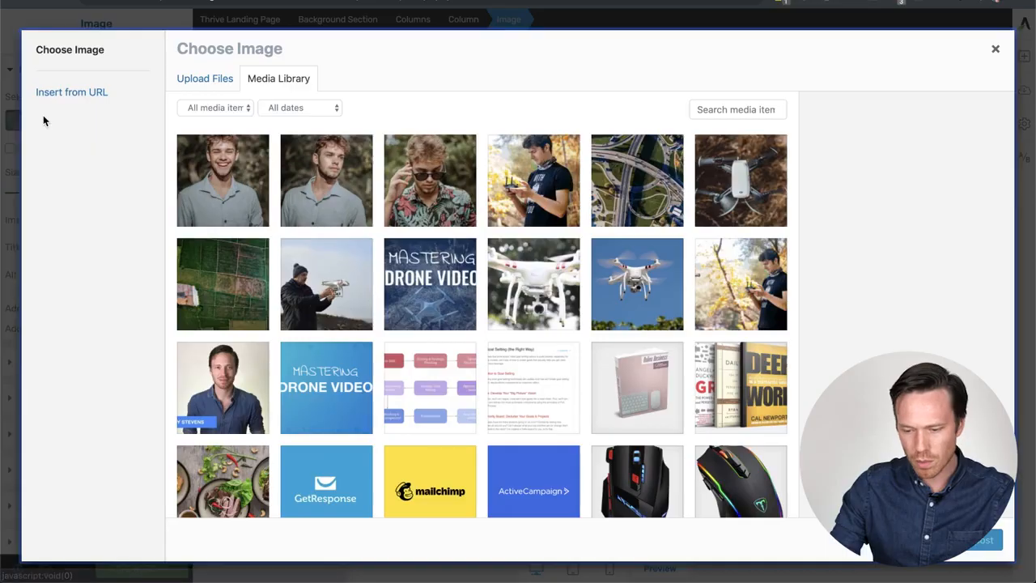
left_click(395, 166)
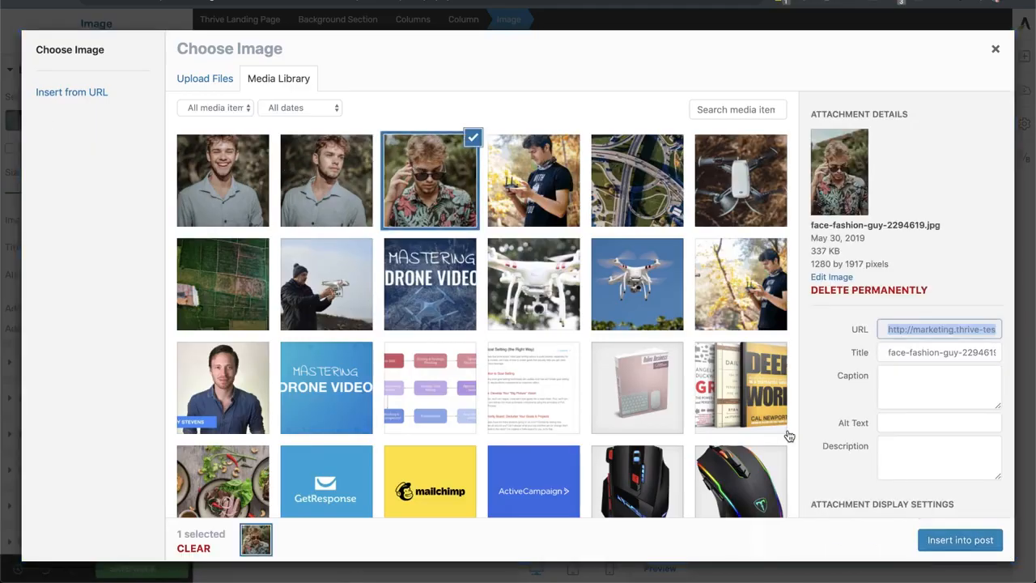
left_click(961, 548)
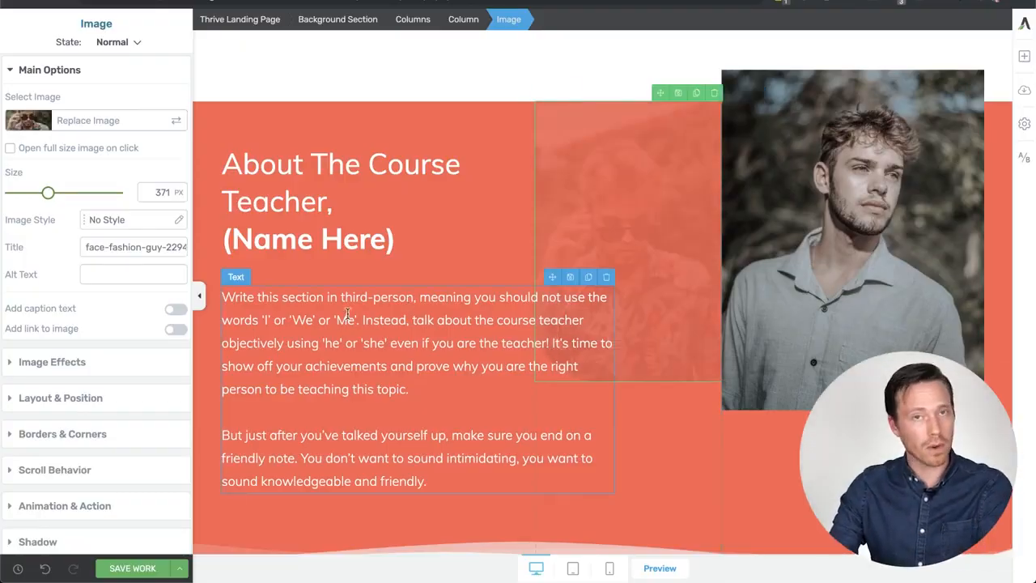
- Review the instructor testimonials, the price anchoring section and the pricing table below the teacher section
scroll(348, 314, "down", 1)
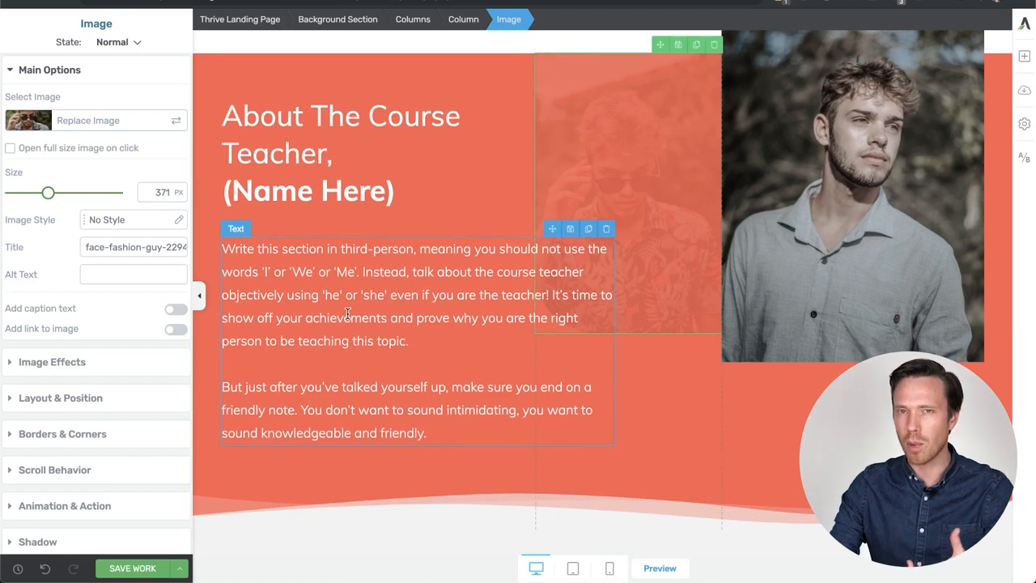
scroll(348, 314, "down", 5)
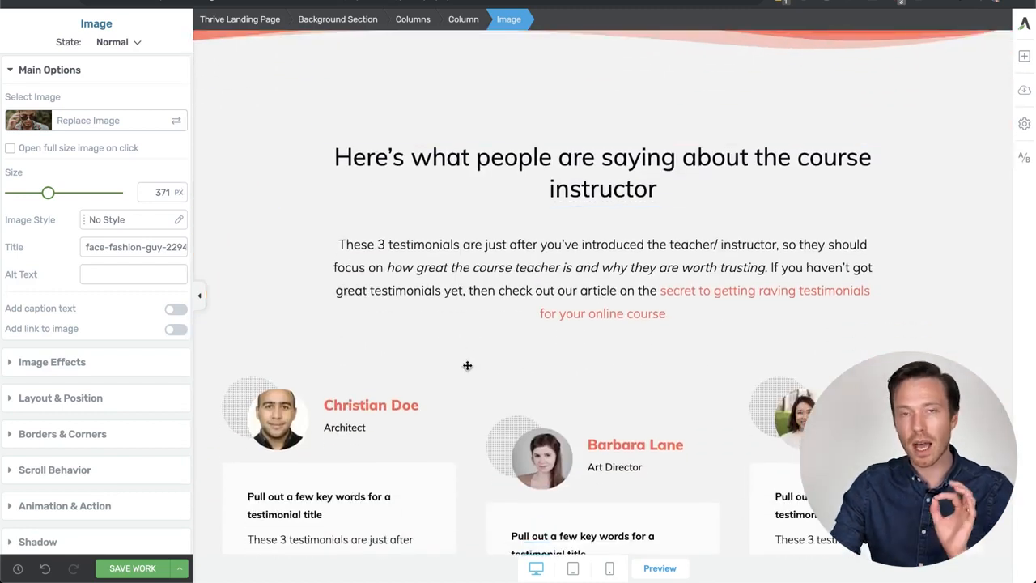
scroll(468, 366, "down", 3)
scroll(468, 365, "down", 1)
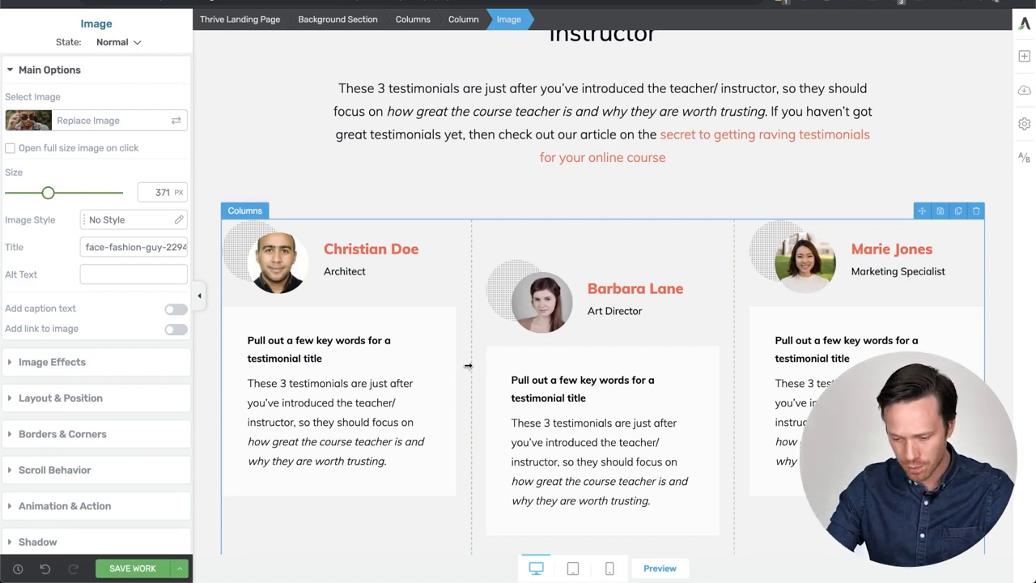
scroll(468, 366, "down", 5)
scroll(468, 366, "down", 4)
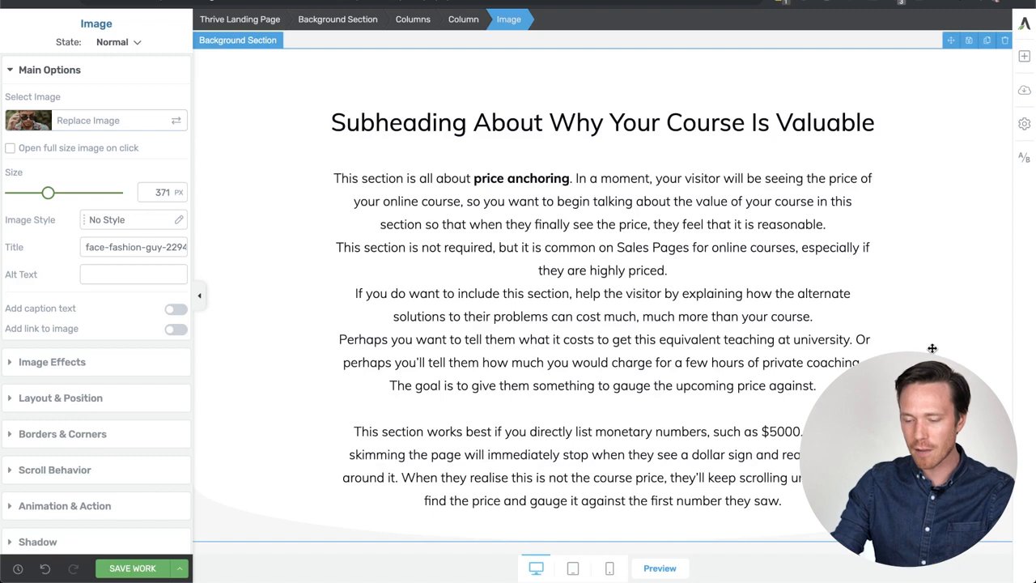
scroll(933, 348, "down", 5)
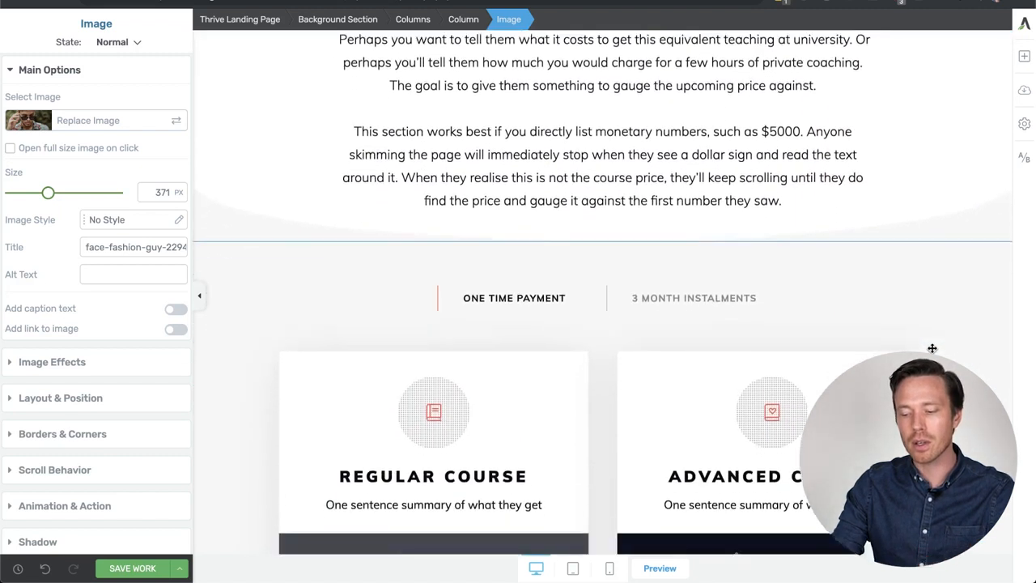
scroll(933, 348, "down", 3)
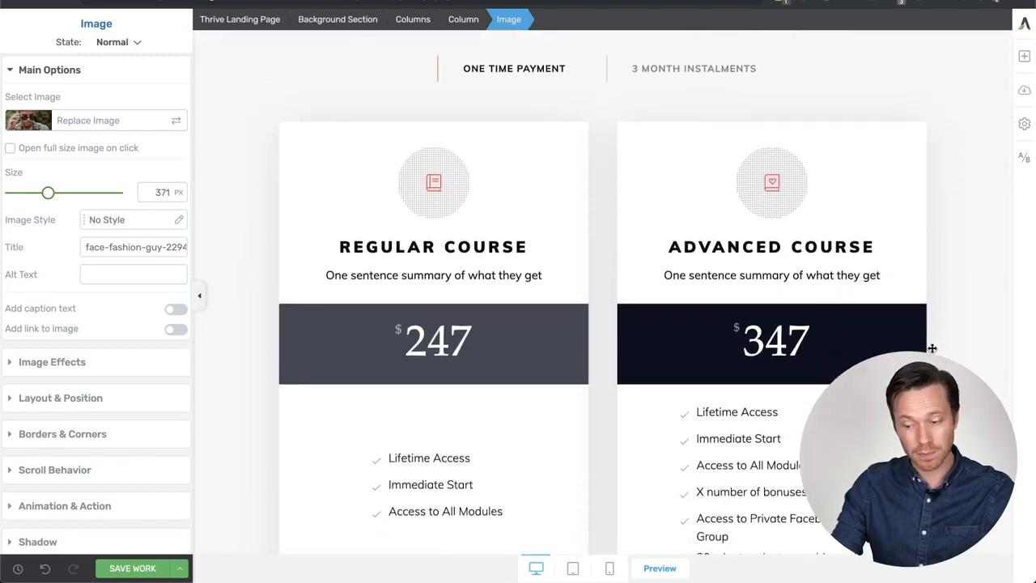
scroll(932, 348, "down", 1)
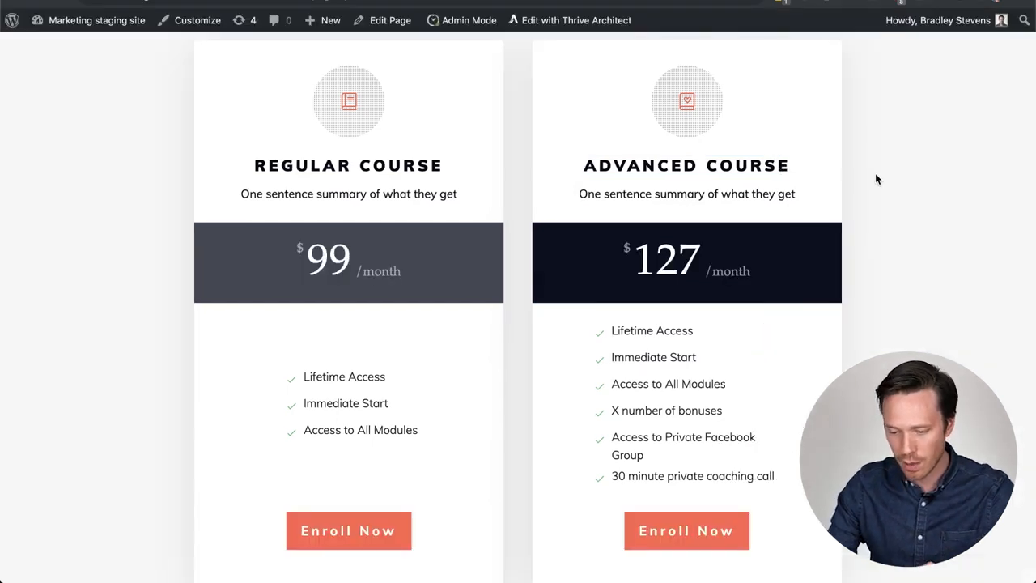
- On the page preview, test the sticky bar's Enroll Now link and the pricing table's One Time Payment and 3 Month Instalments views
scroll(875, 177, "up", 5)
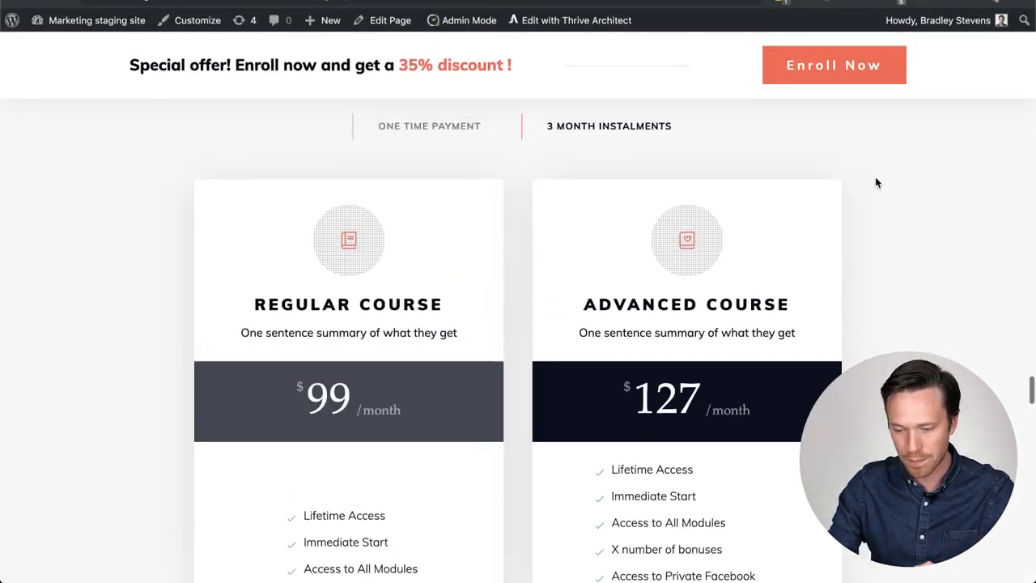
scroll(875, 182, "up", 6)
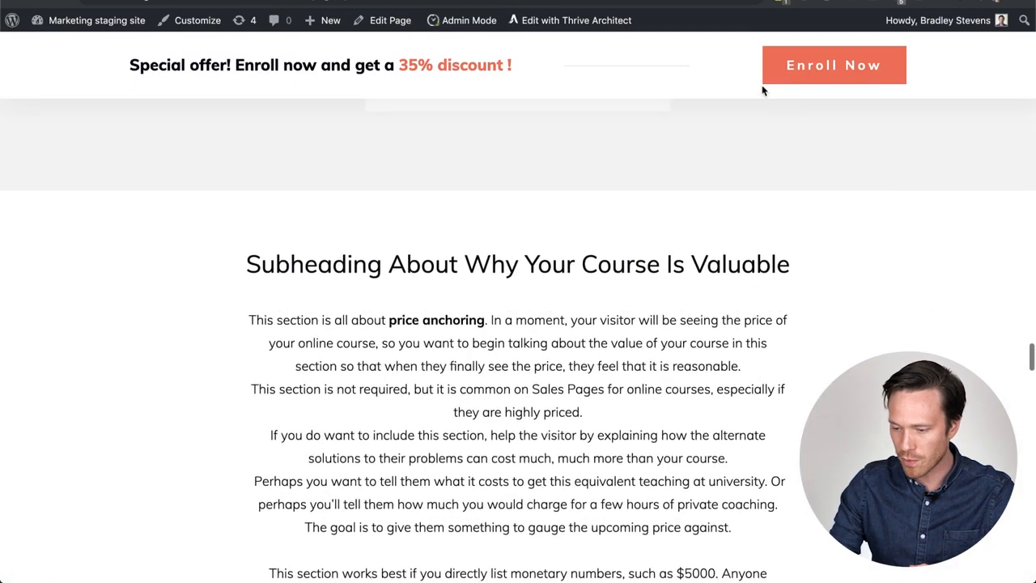
left_click(790, 77)
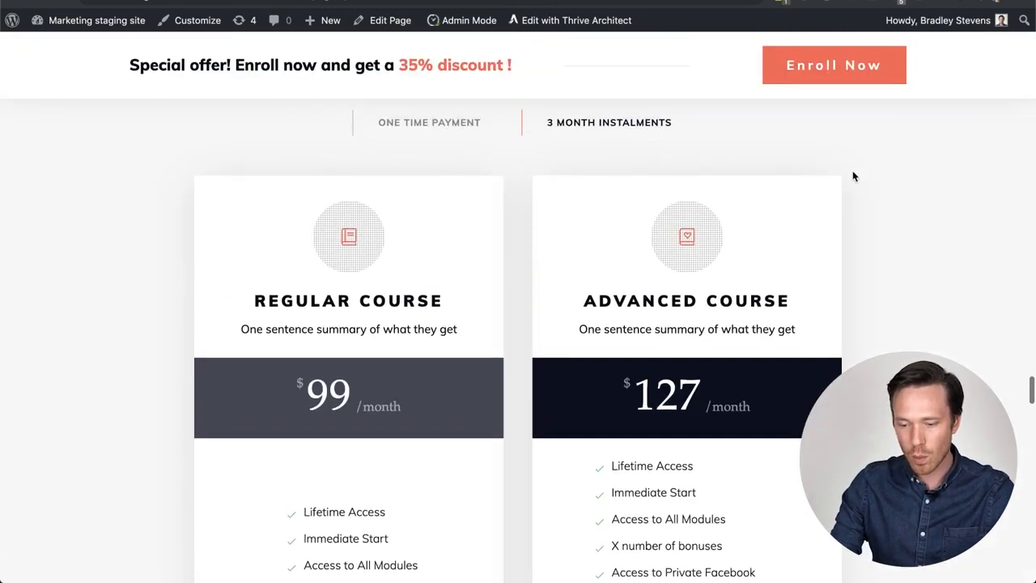
left_click(440, 137)
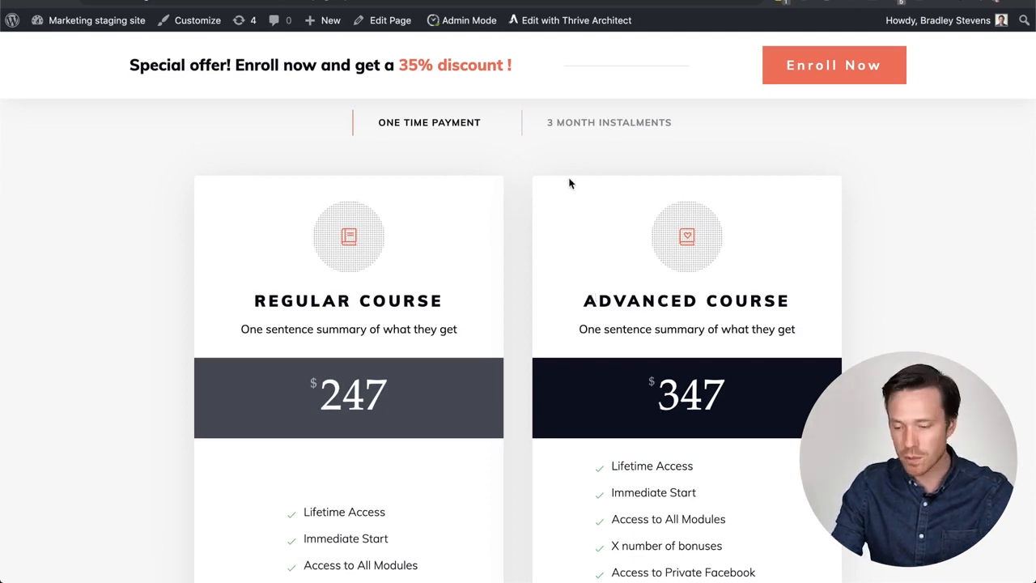
left_click(566, 126)
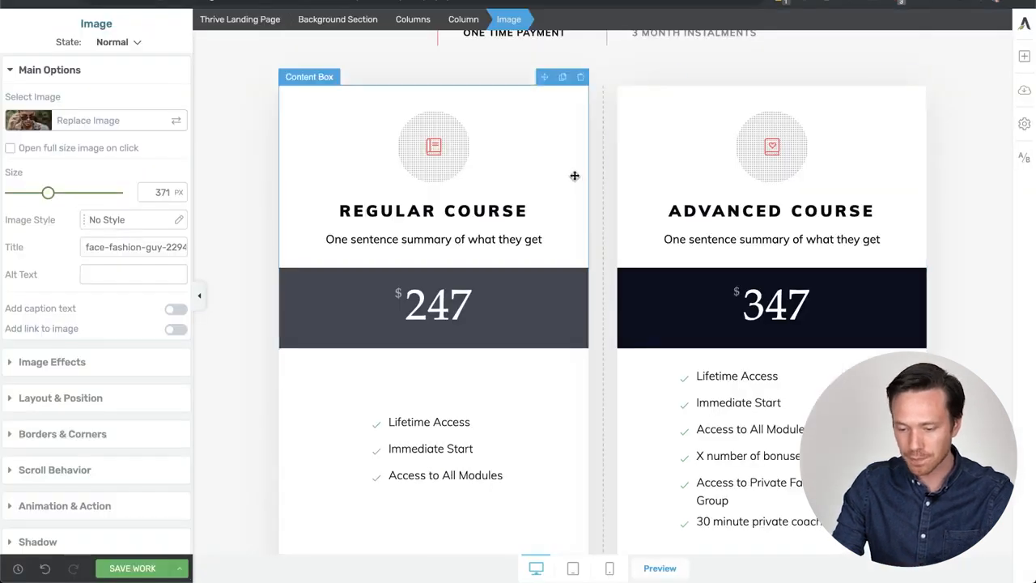
- Back in the page editor, open the settings of the Enroll Now button in the Regular Course box
scroll(574, 176, "up", 2)
scroll(565, 296, "down", 3)
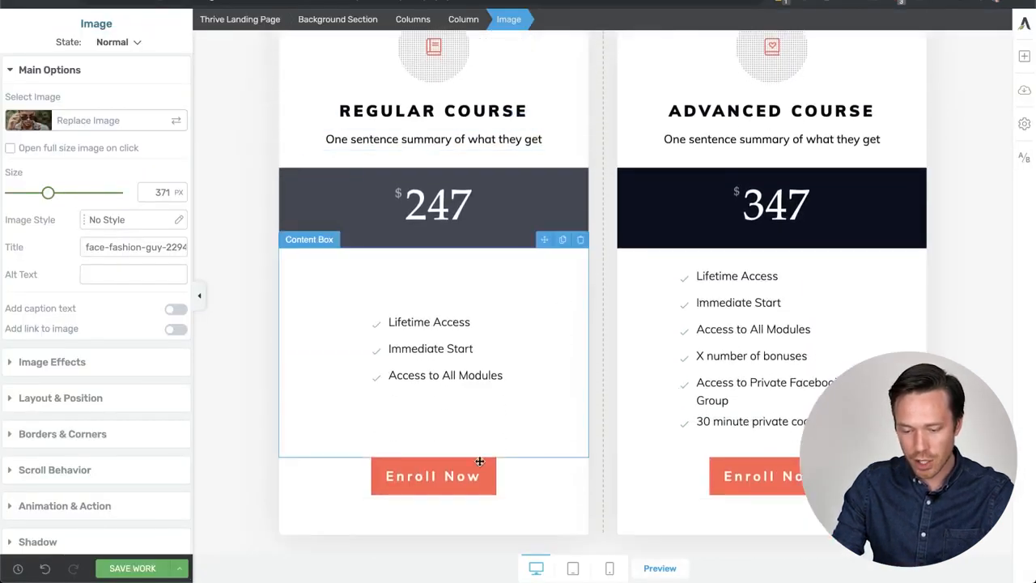
left_click(476, 465)
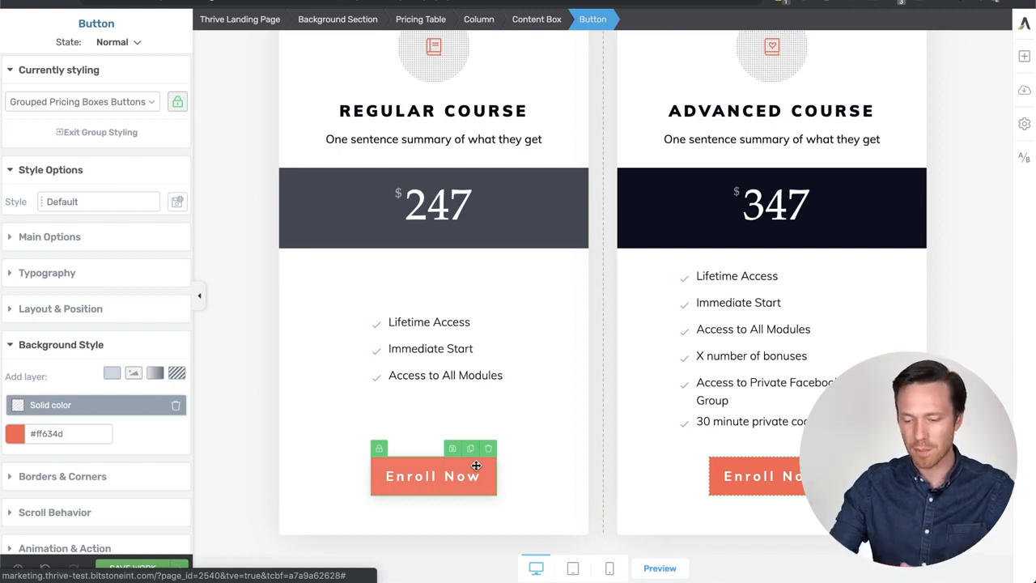
- Remove the 3 month instalments instance and the Advanced price box from the pricing table
scroll(579, 402, "up", 1)
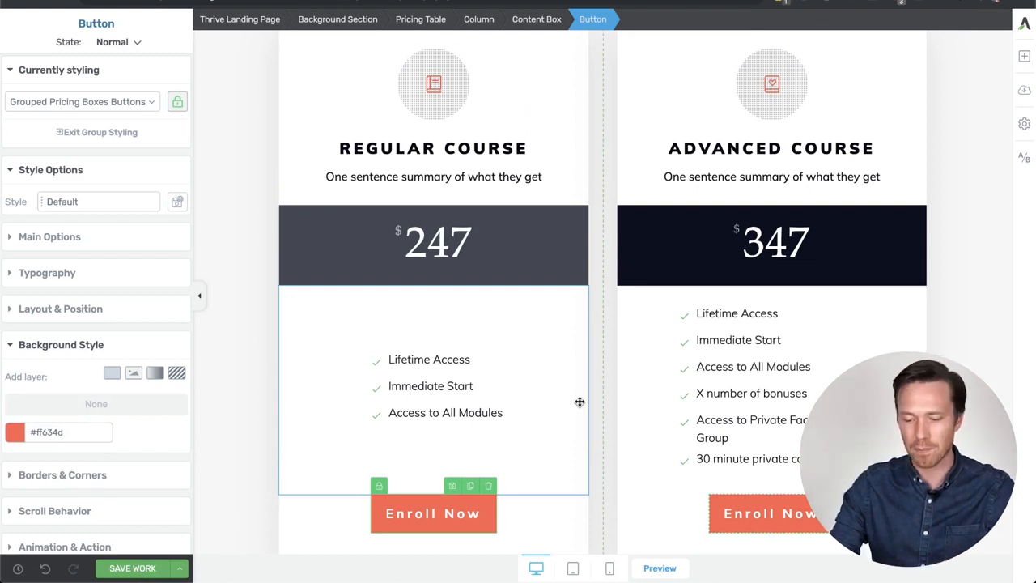
scroll(580, 402, "up", 3)
left_click(555, 159)
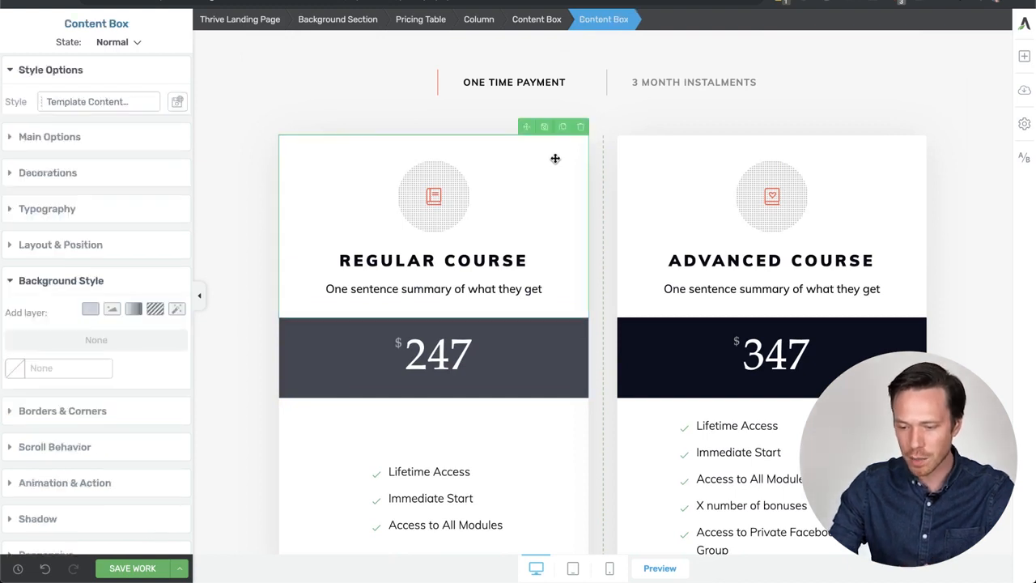
left_click(430, 24)
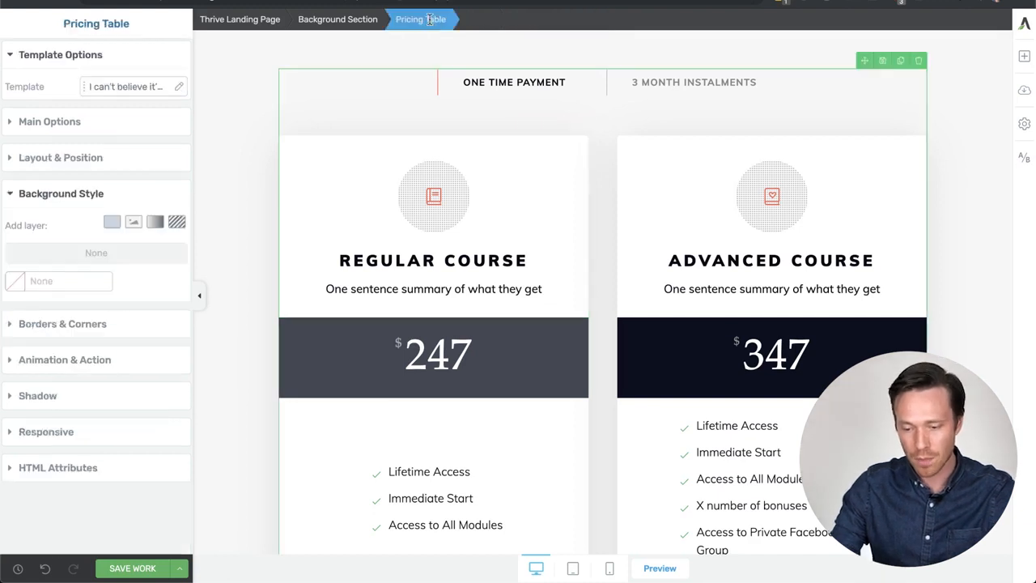
left_click(51, 123)
scroll(92, 352, "down", 1)
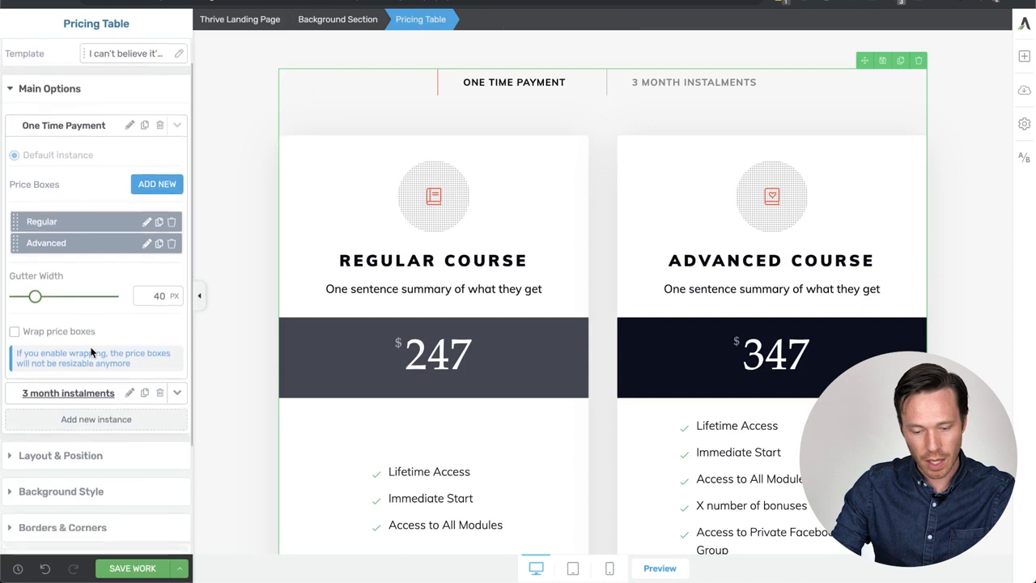
left_click(160, 394)
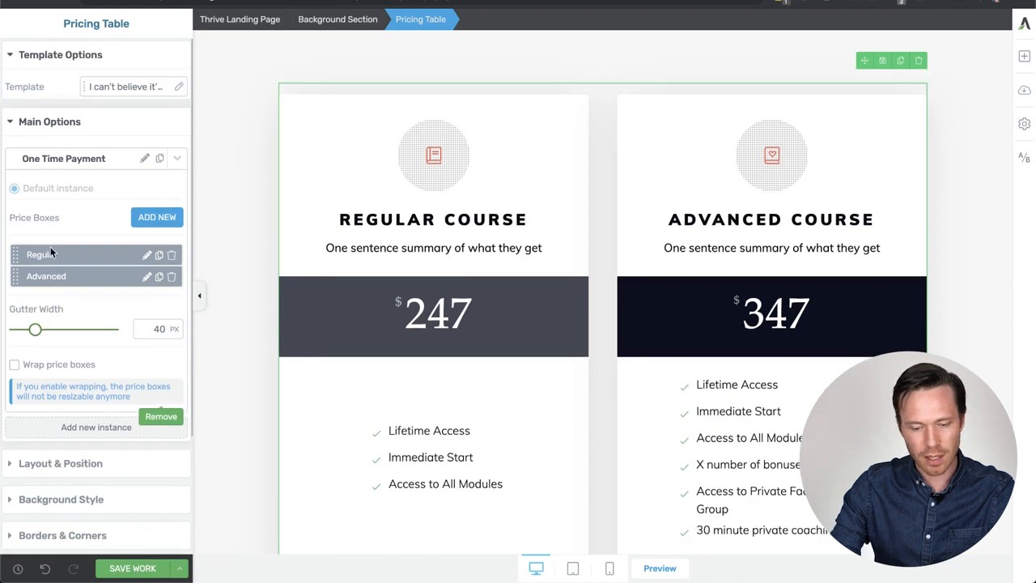
left_click(171, 278)
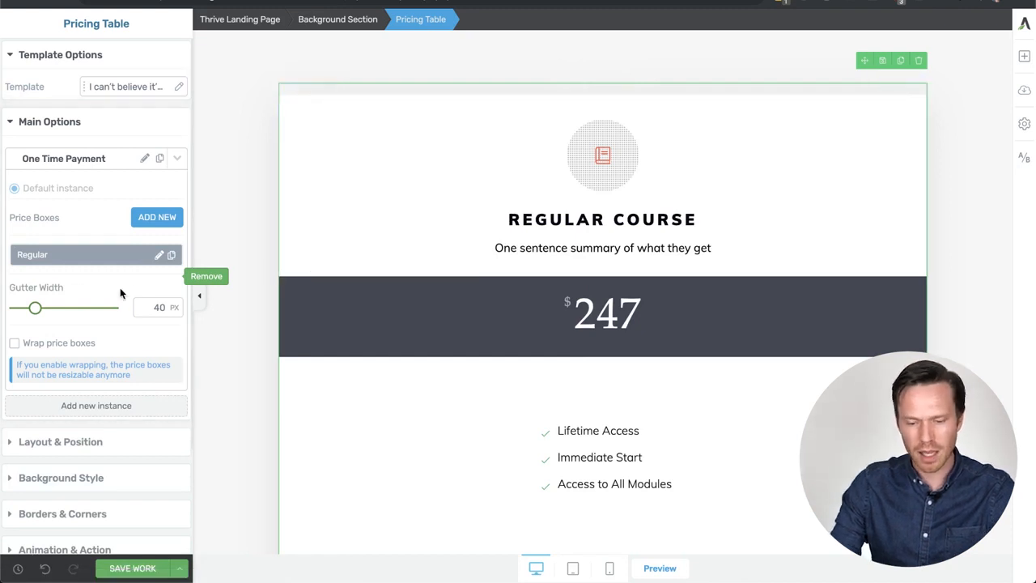
- Set the pricing table's maximum width to 450 px
left_click(71, 121)
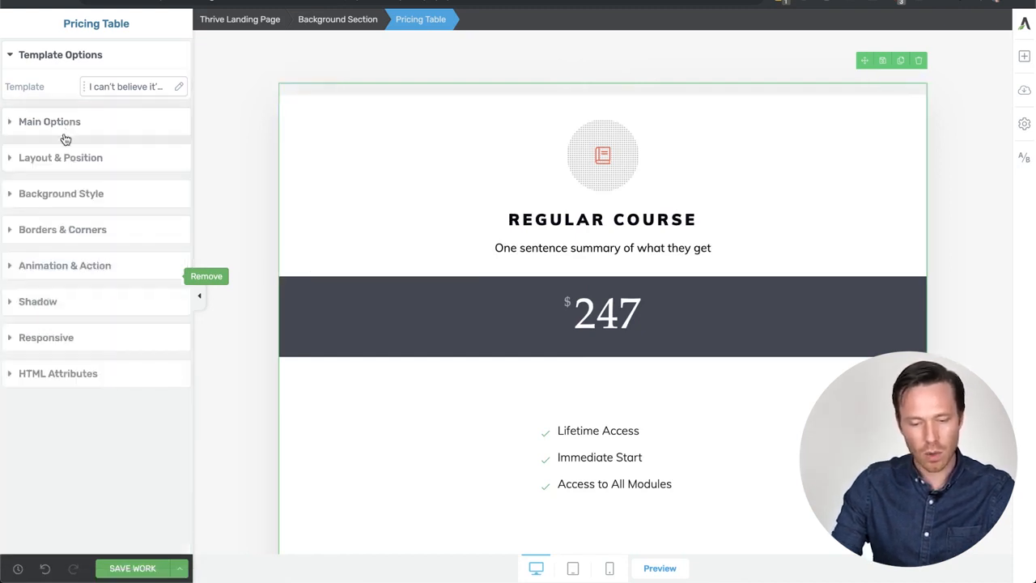
left_click(55, 160)
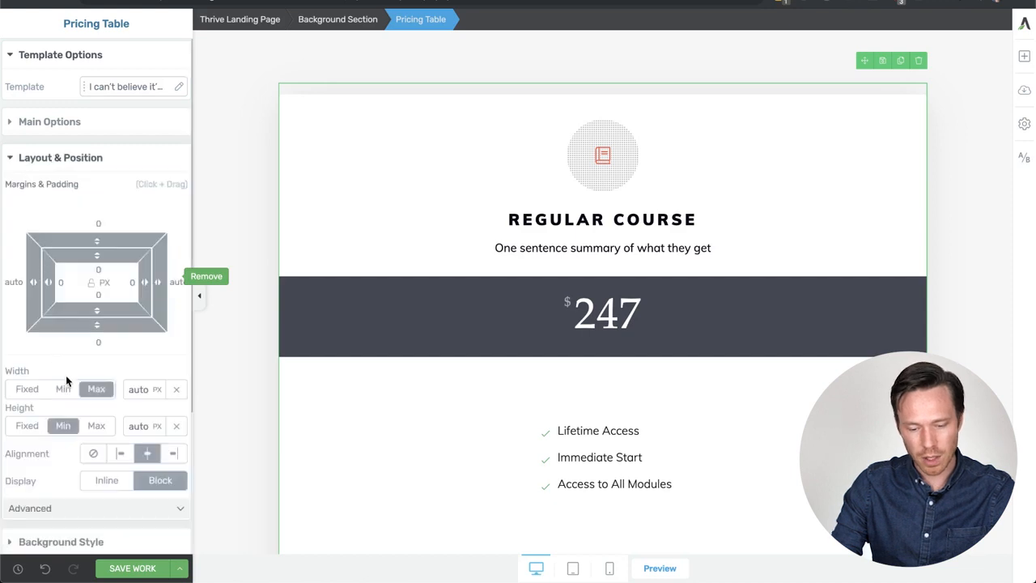
left_click(97, 390)
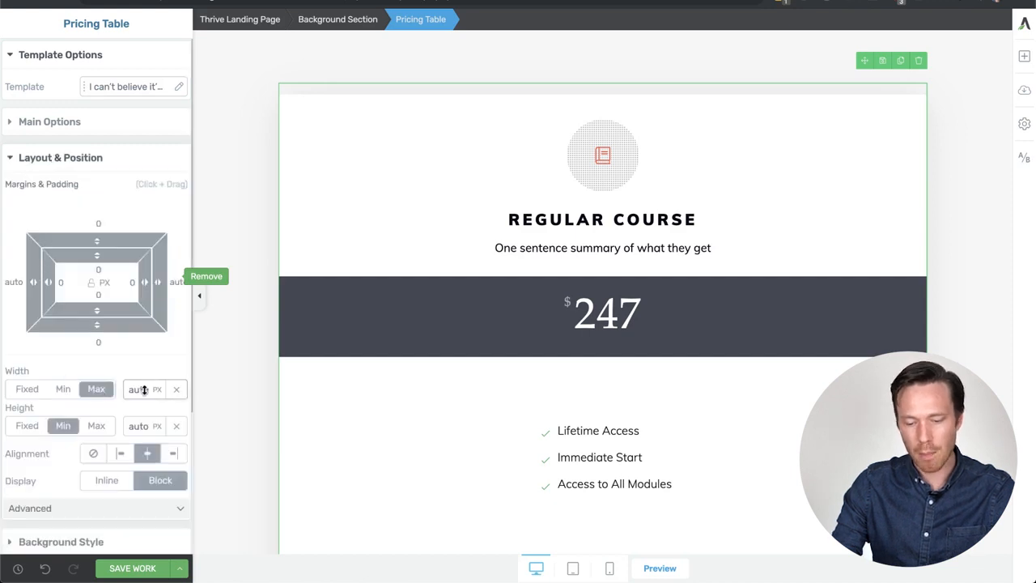
left_click(142, 389)
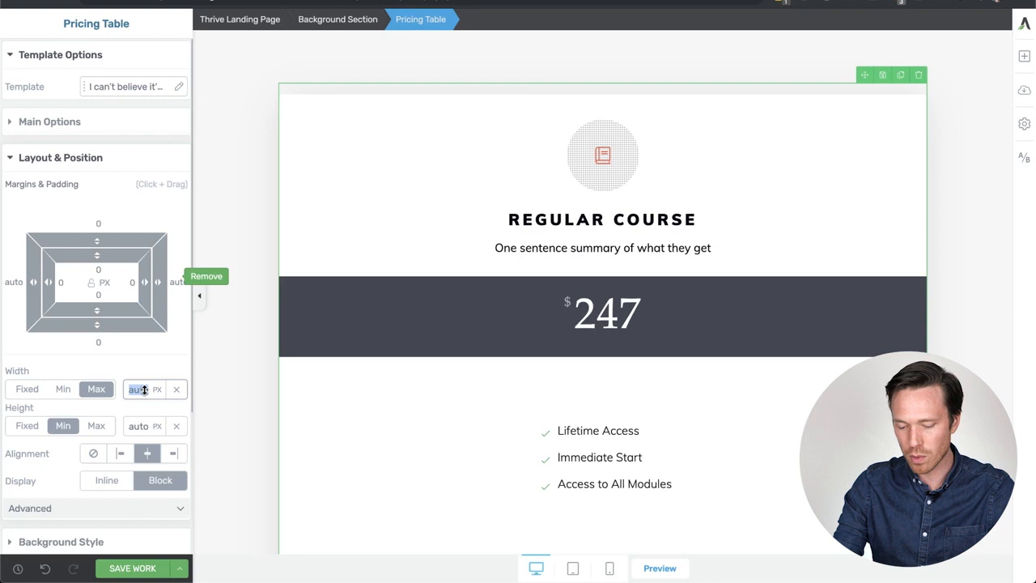
type("450")
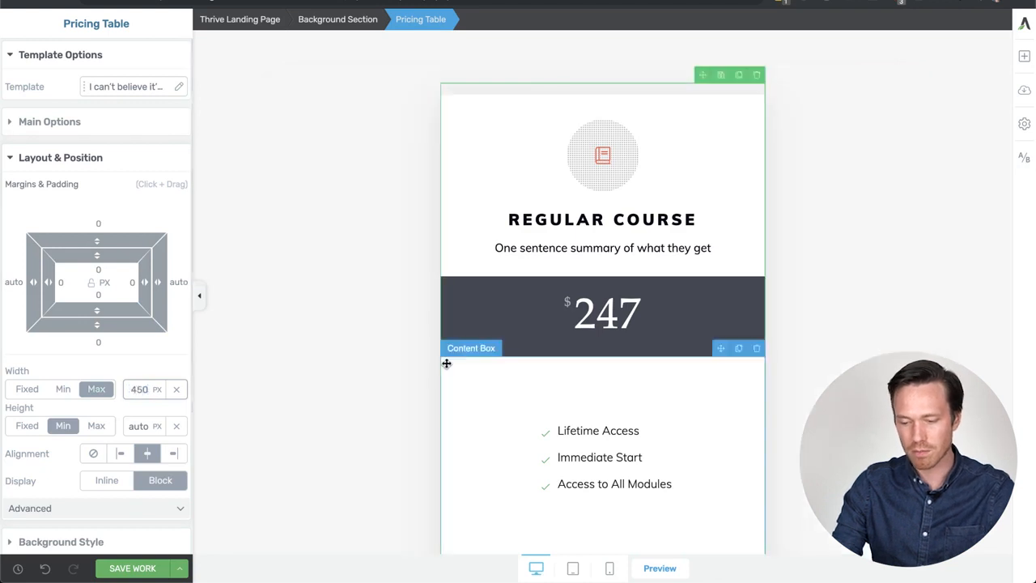
- Check the pricing table's HTML ID and the link target of the Enroll Now button in the special offer bar
left_click(89, 158)
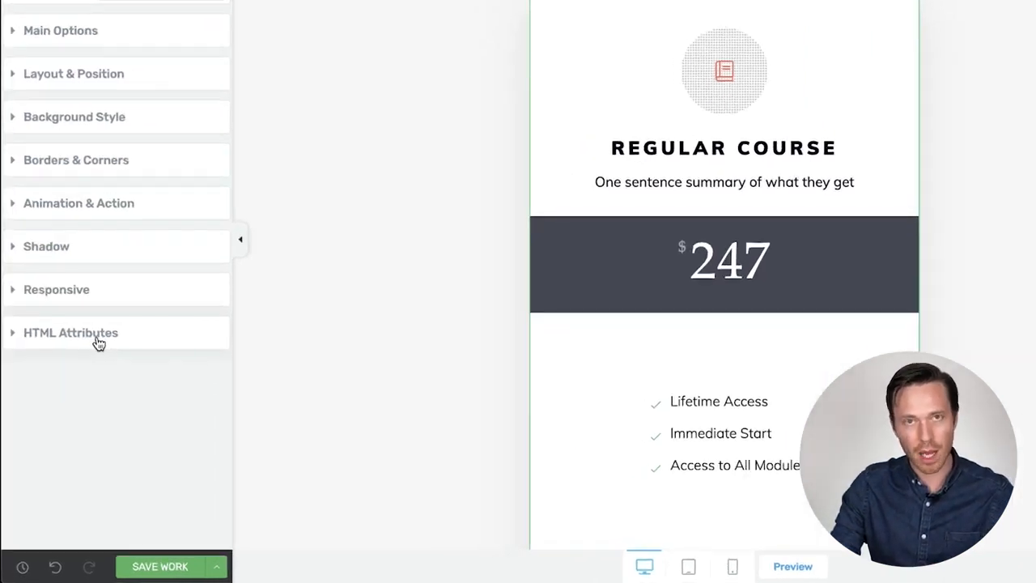
left_click(97, 340)
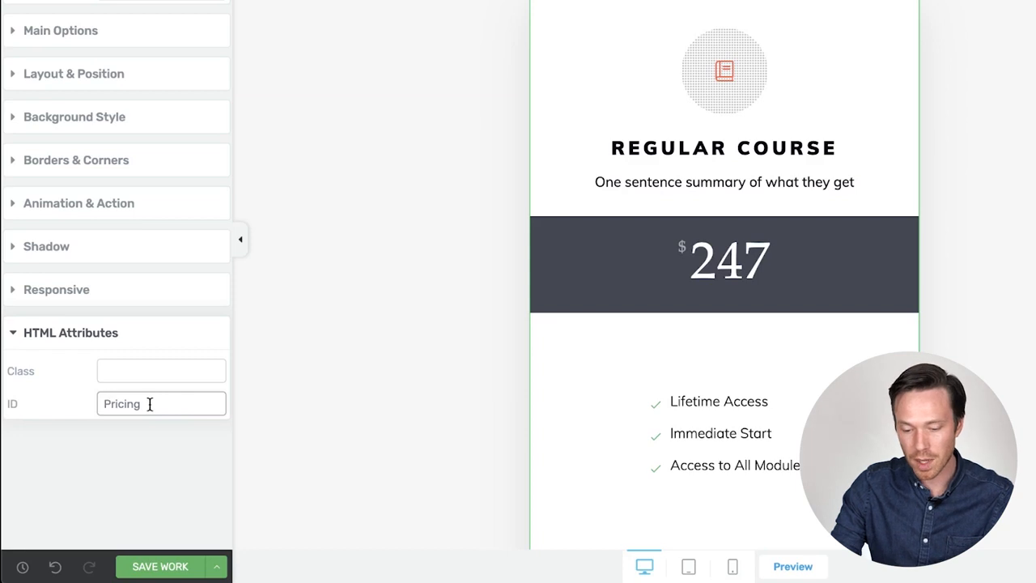
scroll(422, 268, "up", 15)
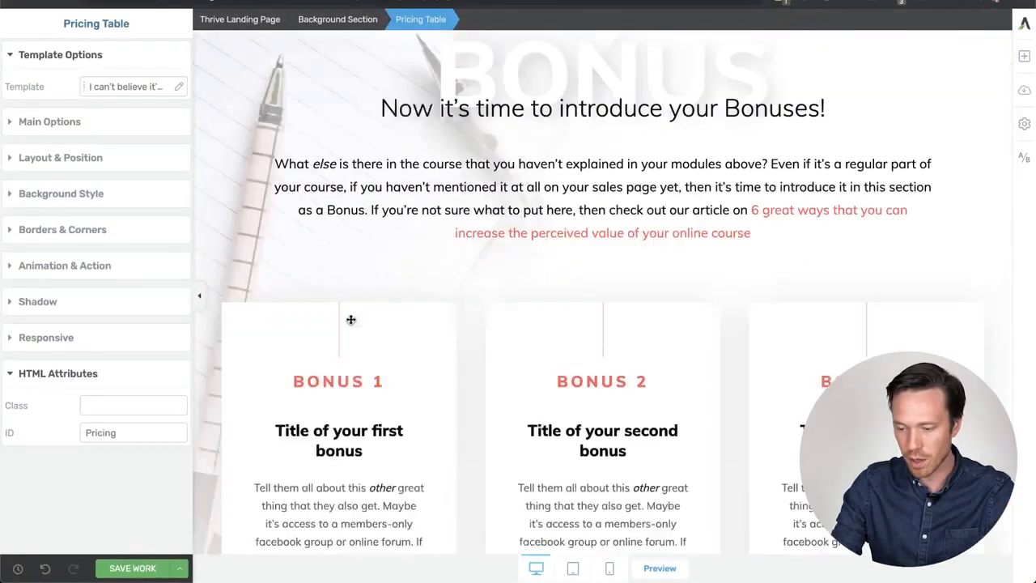
scroll(351, 319, "up", 15)
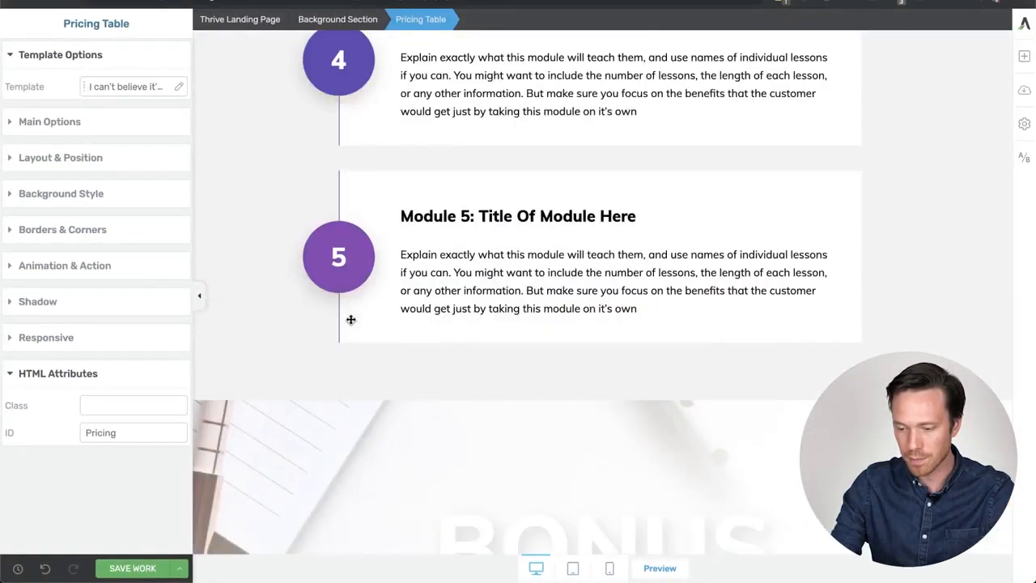
scroll(351, 319, "up", 10)
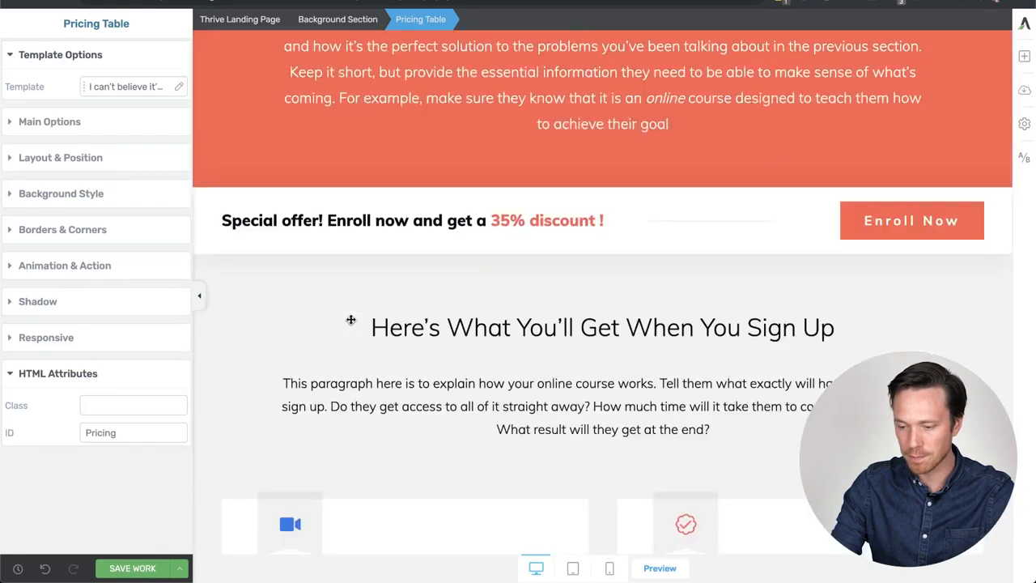
scroll(350, 319, "down", 6)
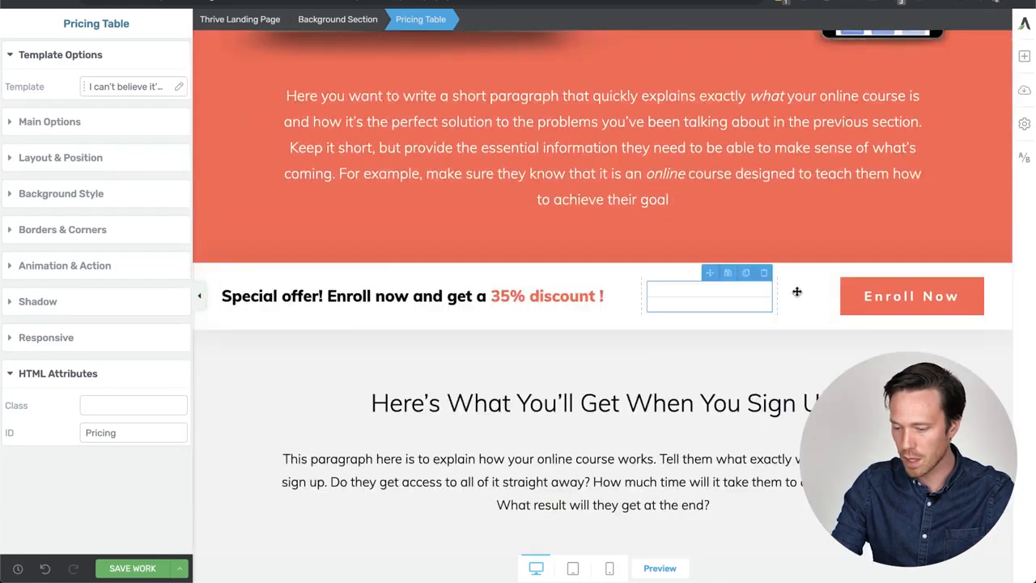
left_click(850, 303)
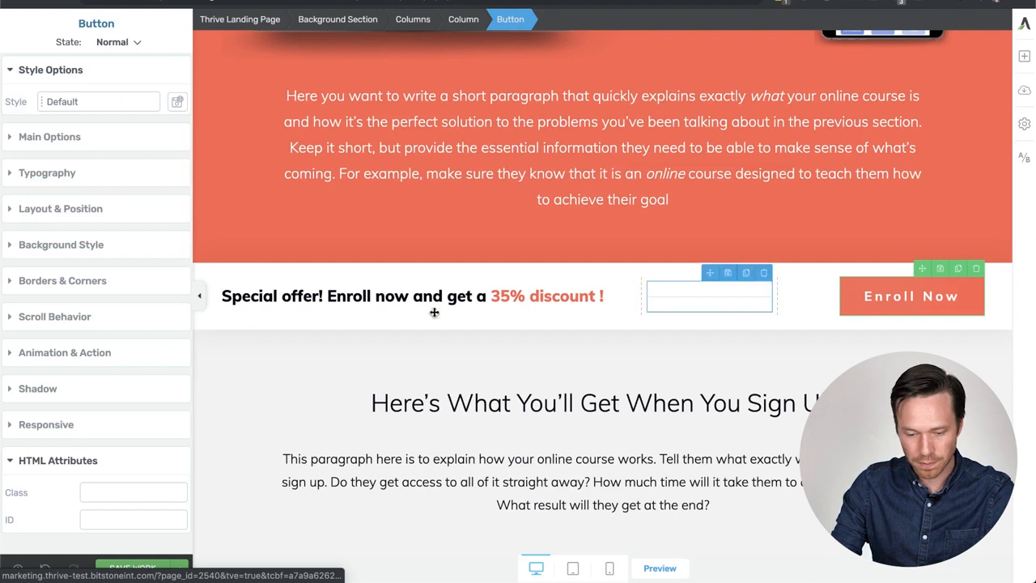
left_click(46, 353)
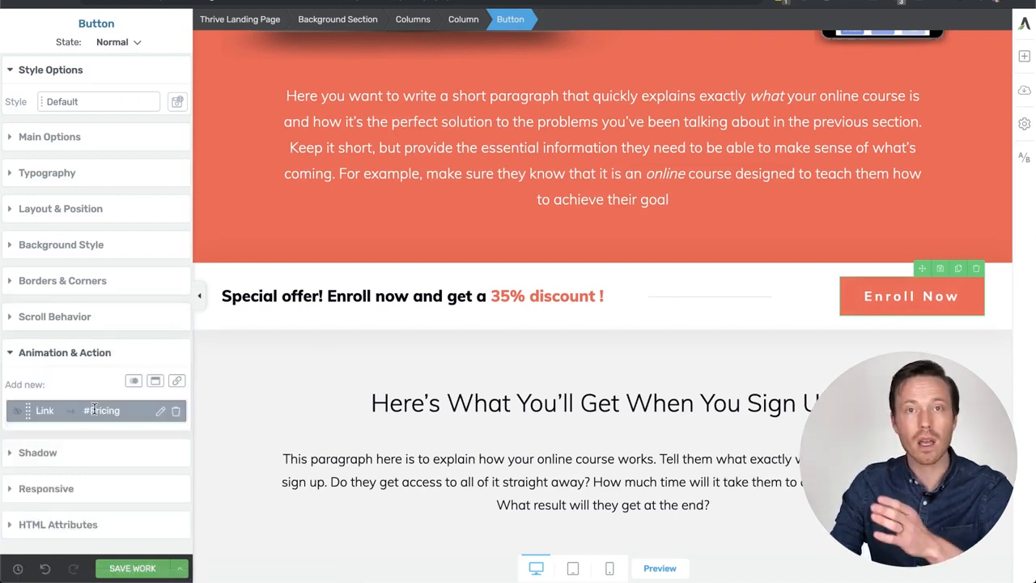
left_click(161, 413)
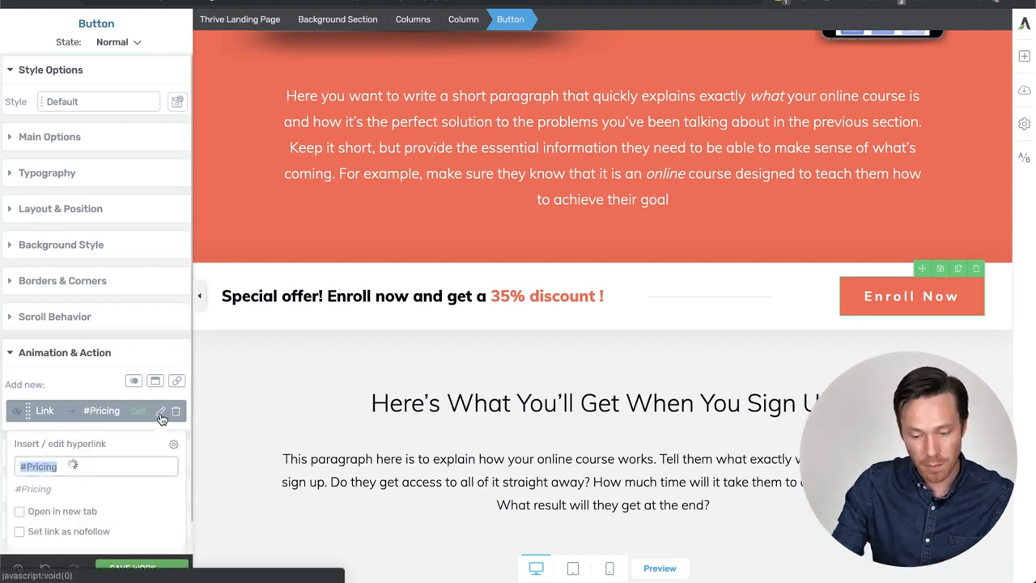
left_click(70, 465)
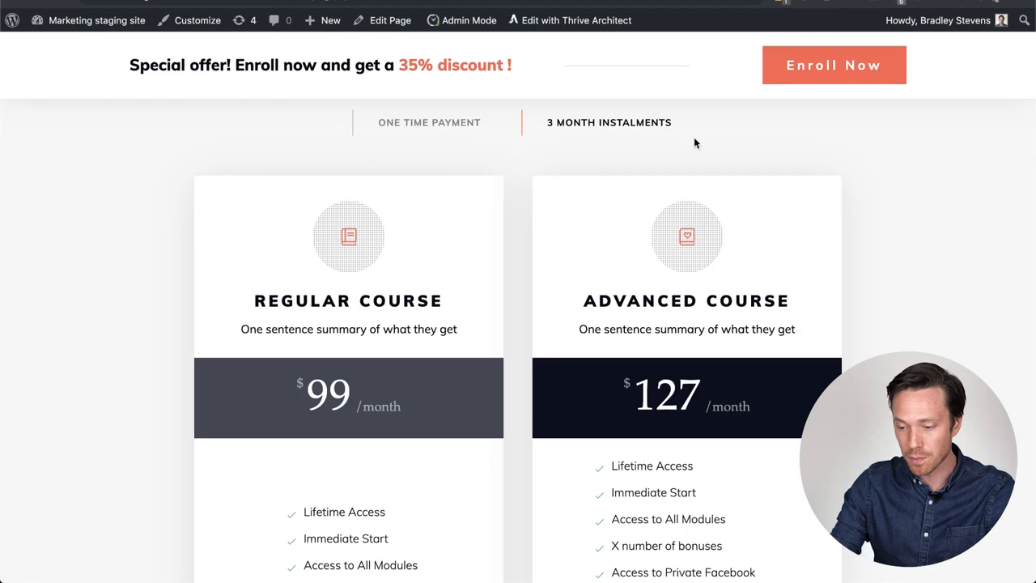
- On the page preview, test the sticky bar's Enroll Now link from the price anchoring section
scroll(694, 137, "up", 10)
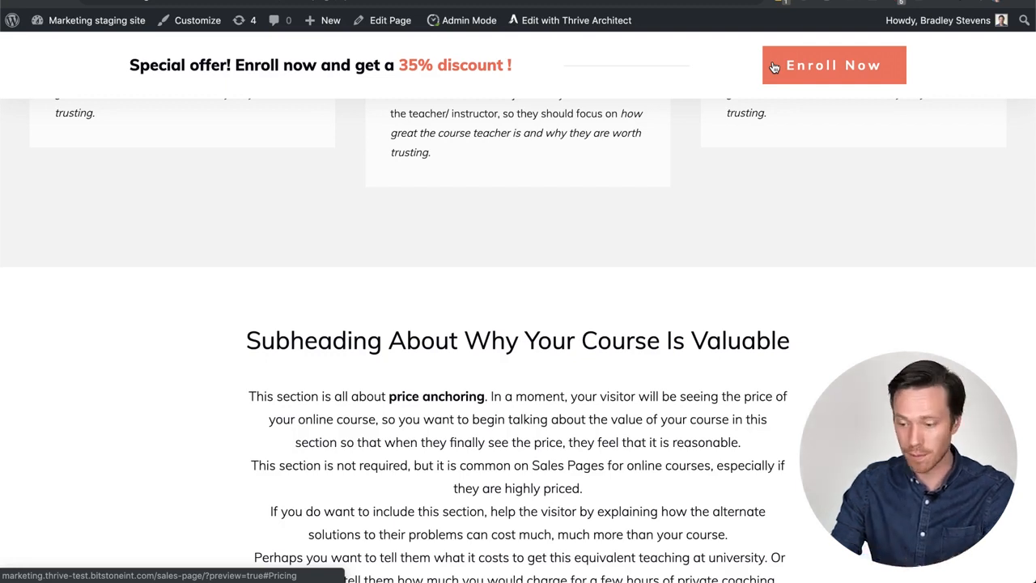
left_click(773, 67)
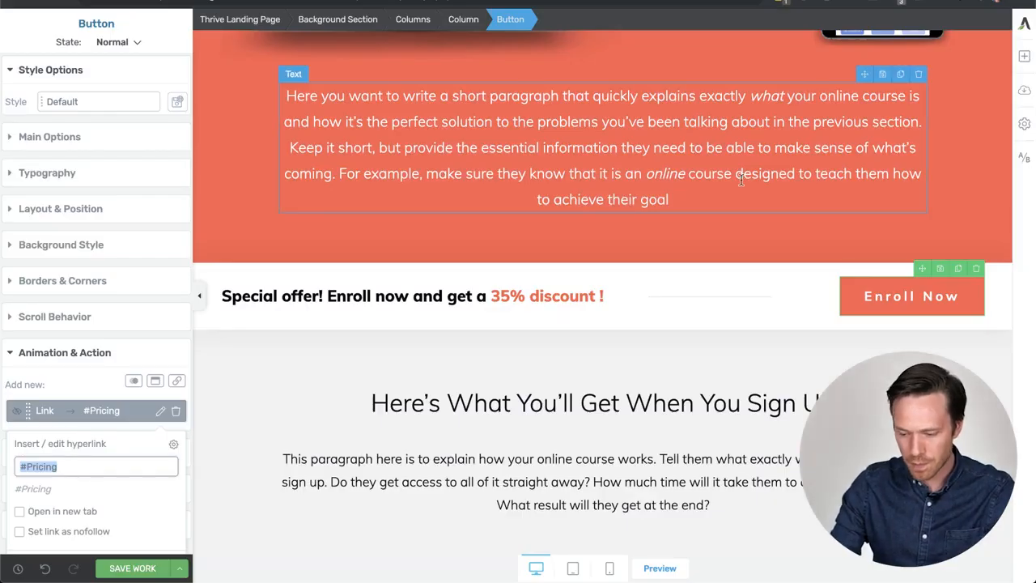
- Back in the page editor, review the countdown, satisfaction guarantee and student testimonial sections below the pricing table
scroll(740, 180, "down", 15)
scroll(741, 179, "down", 20)
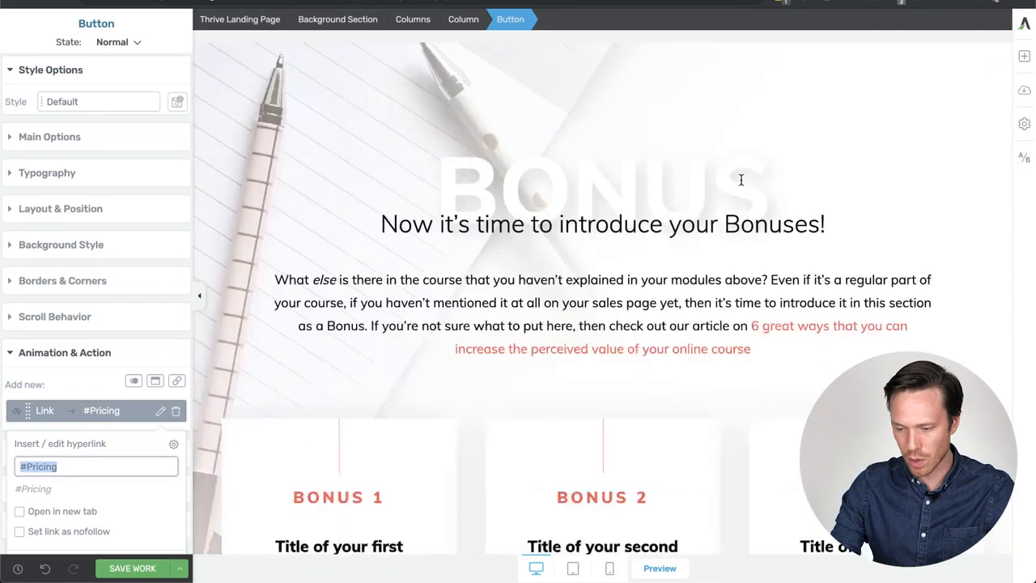
scroll(741, 180, "down", 15)
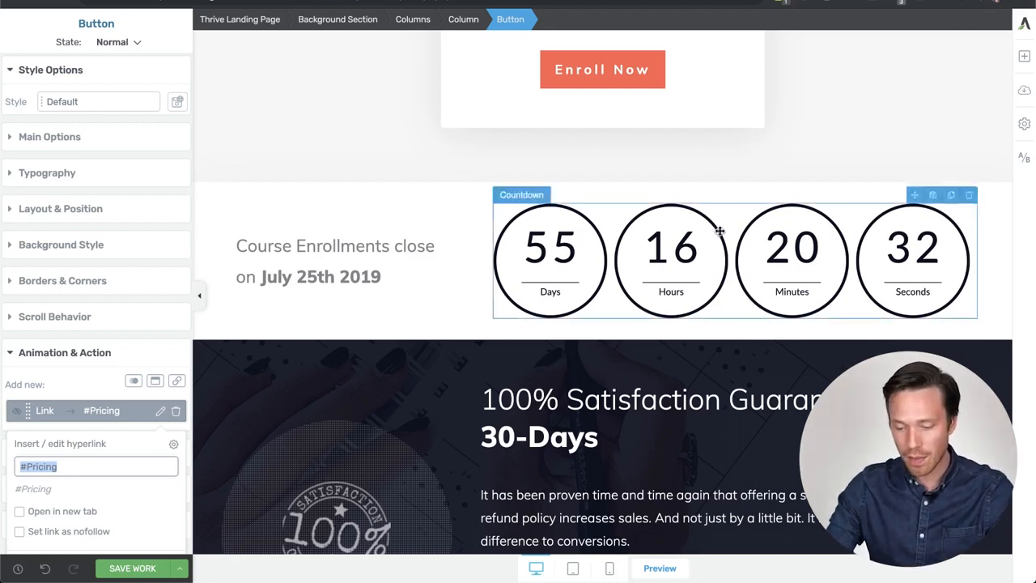
scroll(719, 231, "down", 3)
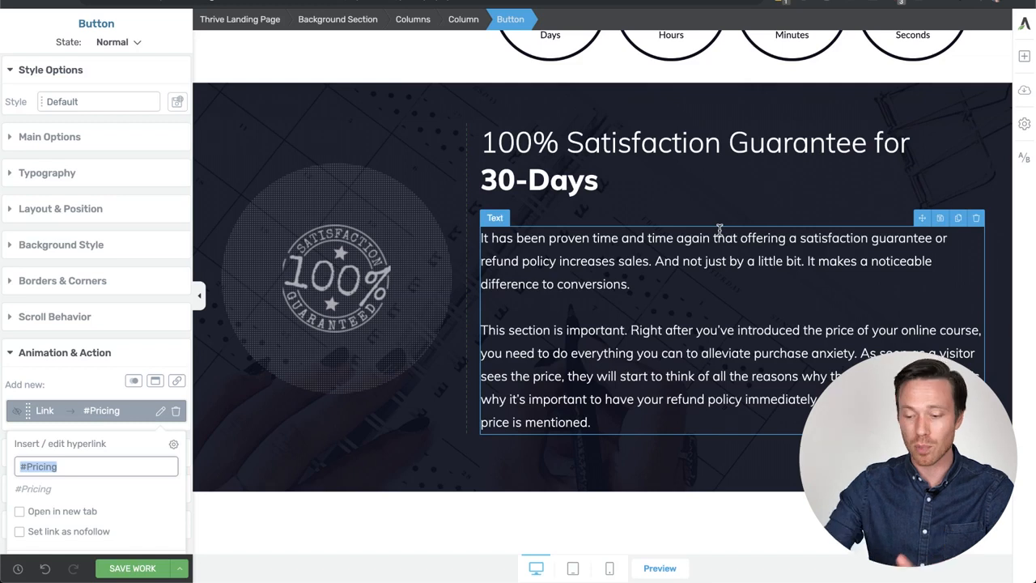
scroll(719, 230, "down", 4)
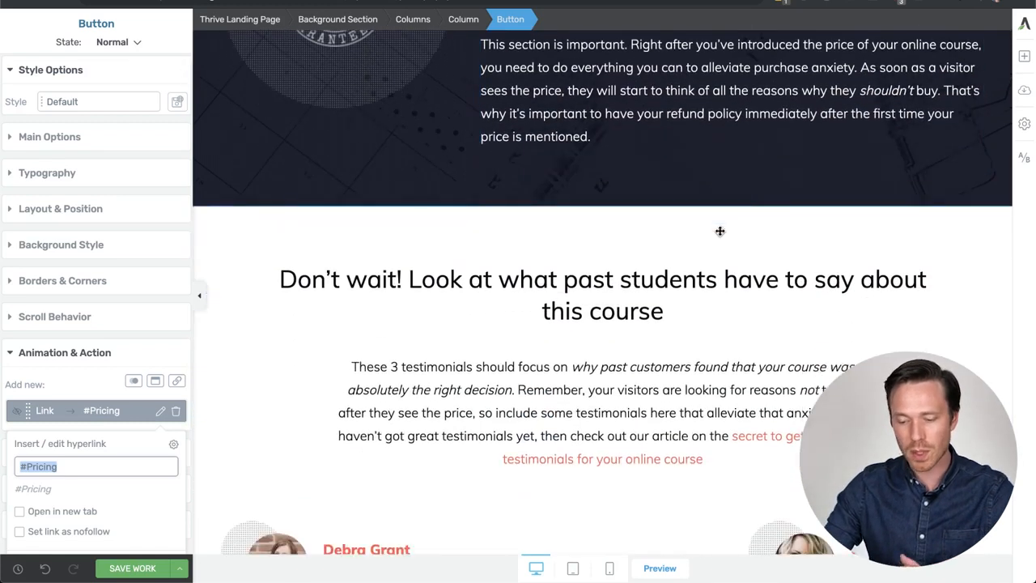
scroll(720, 230, "down", 5)
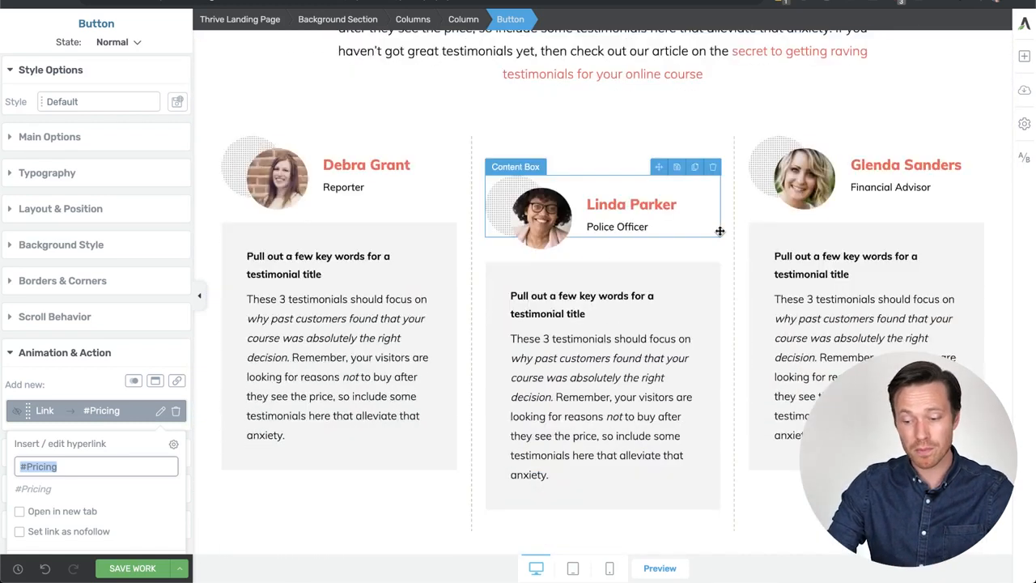
scroll(720, 231, "down", 2)
- Expand and collapse the first question in the Frequently Asked Questions section to review its answer
scroll(719, 231, "down", 6)
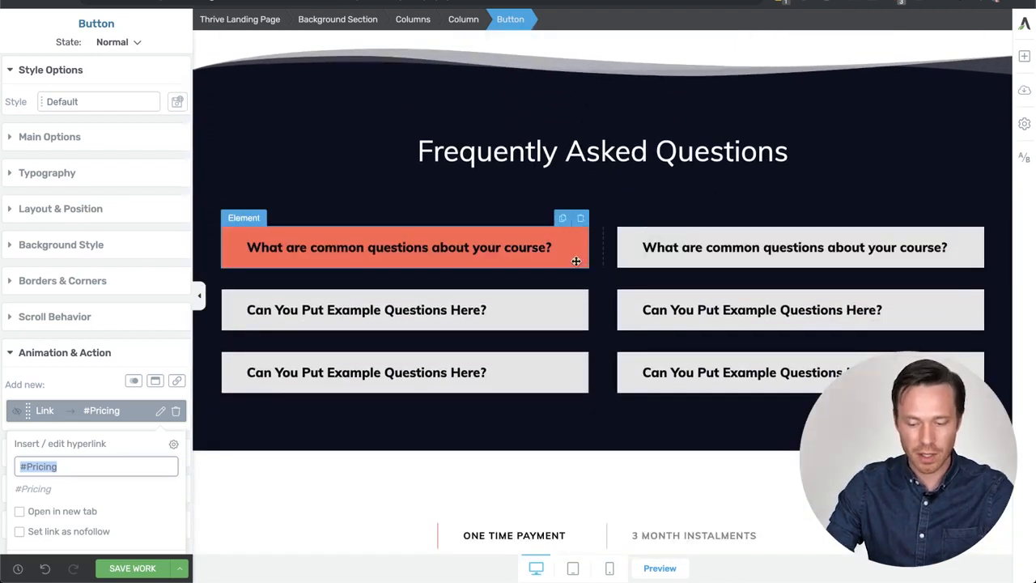
left_click(575, 261)
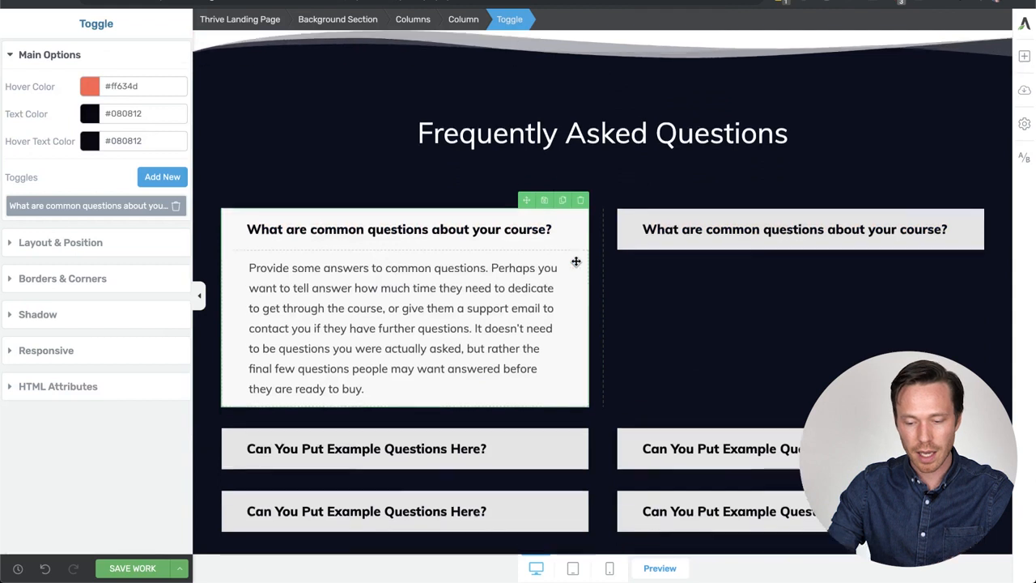
left_click(570, 212)
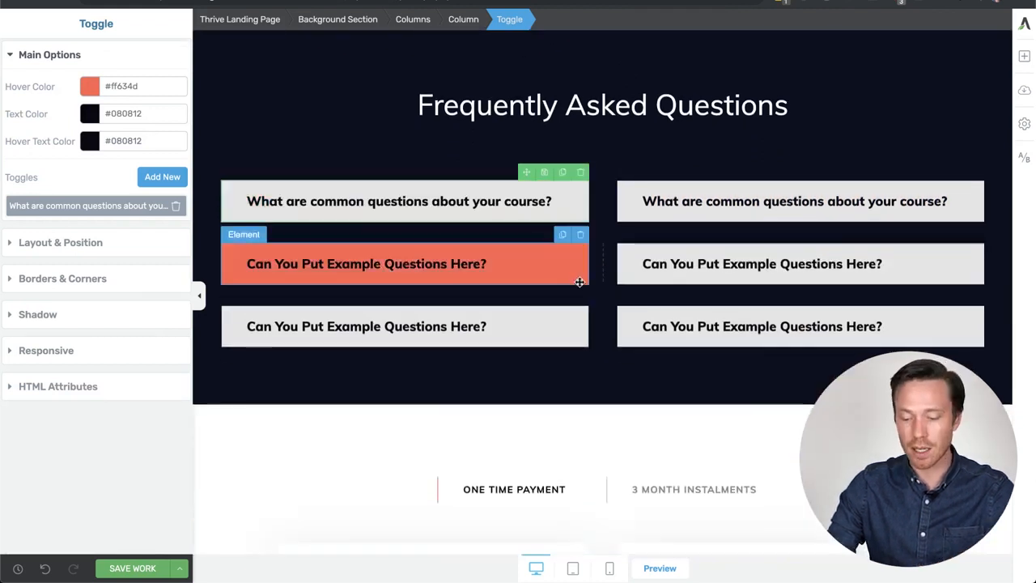
- Replace the background image of the content box beside the personal note with face-fine-looking-guy-2339413.jpg from the media library
scroll(579, 282, "down", 5)
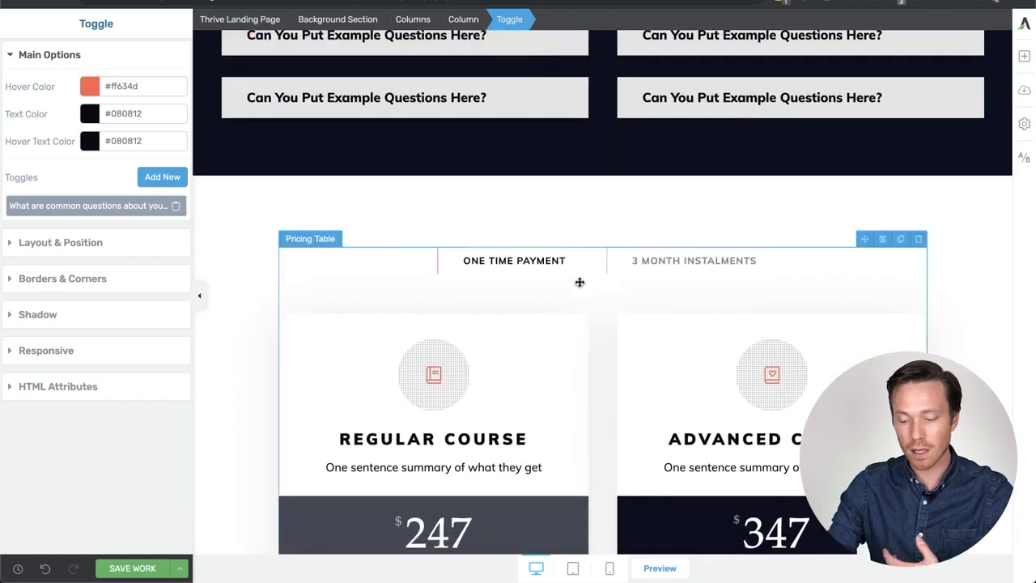
scroll(579, 281, "down", 8)
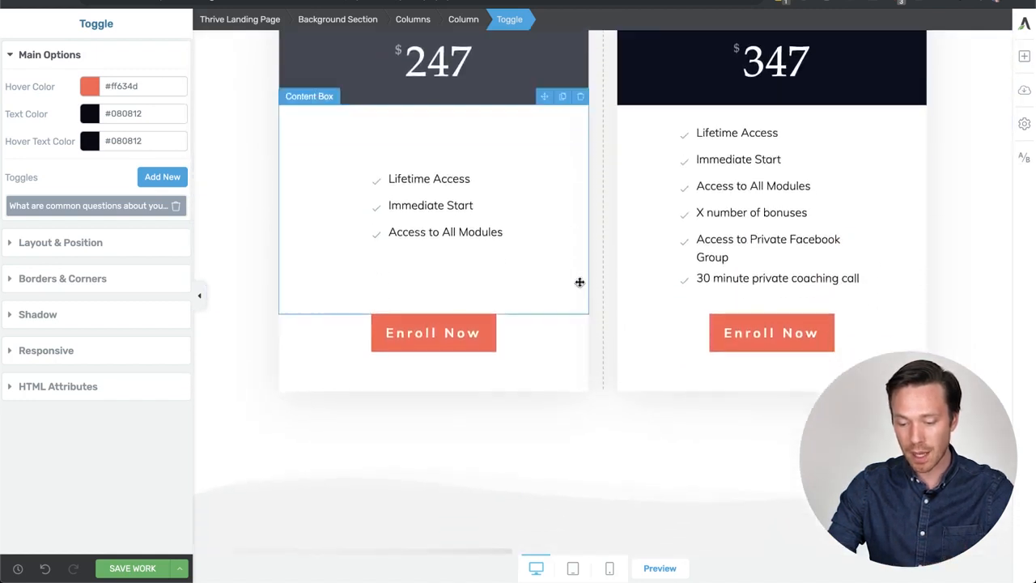
scroll(580, 281, "down", 3)
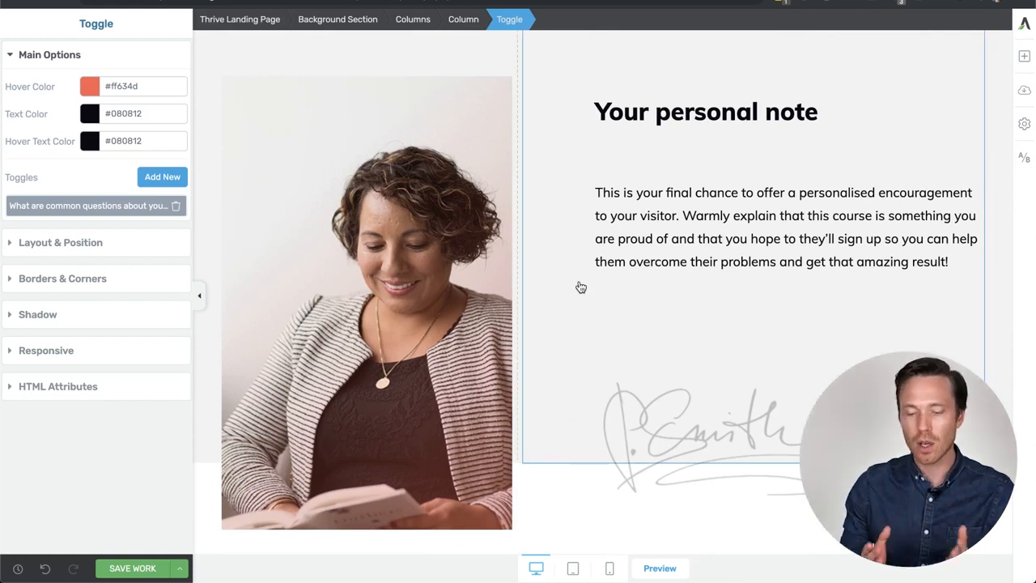
left_click(382, 254)
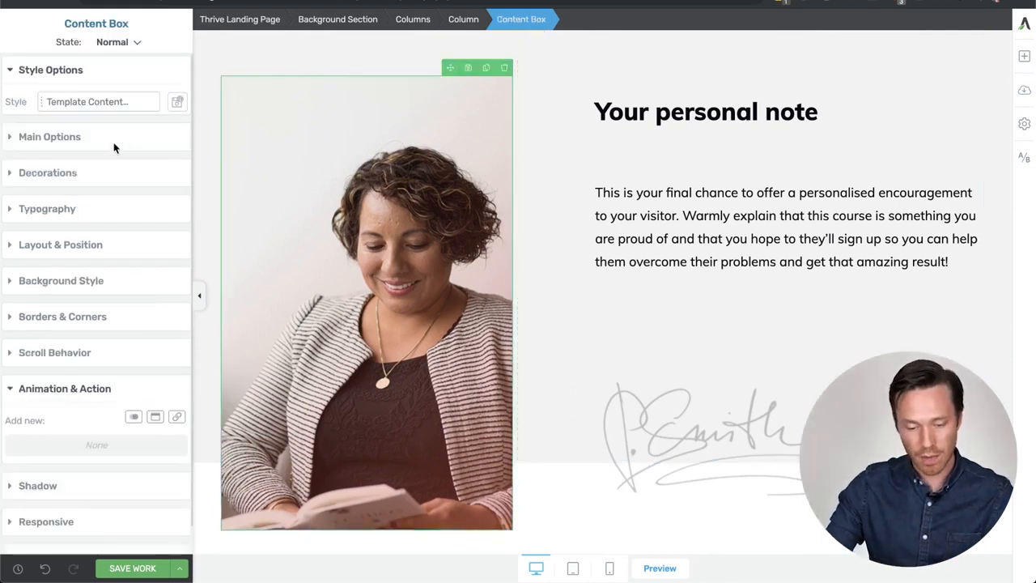
left_click(42, 282)
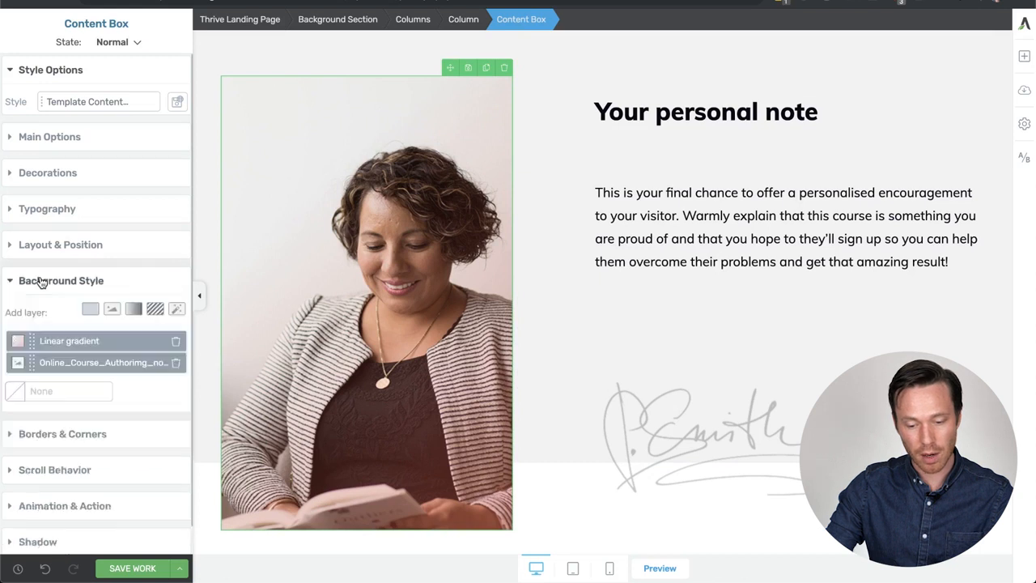
left_click(51, 369)
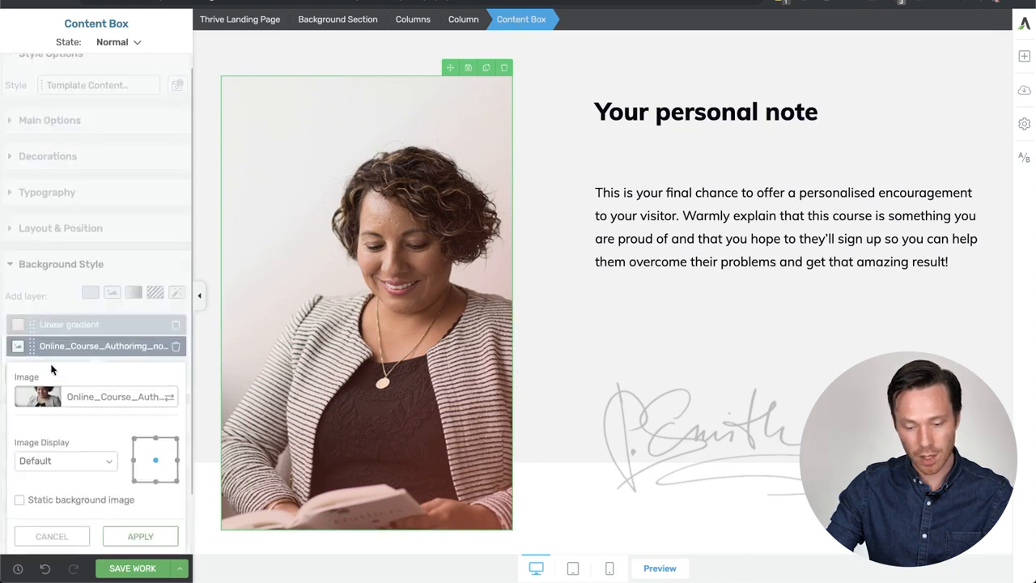
left_click(48, 402)
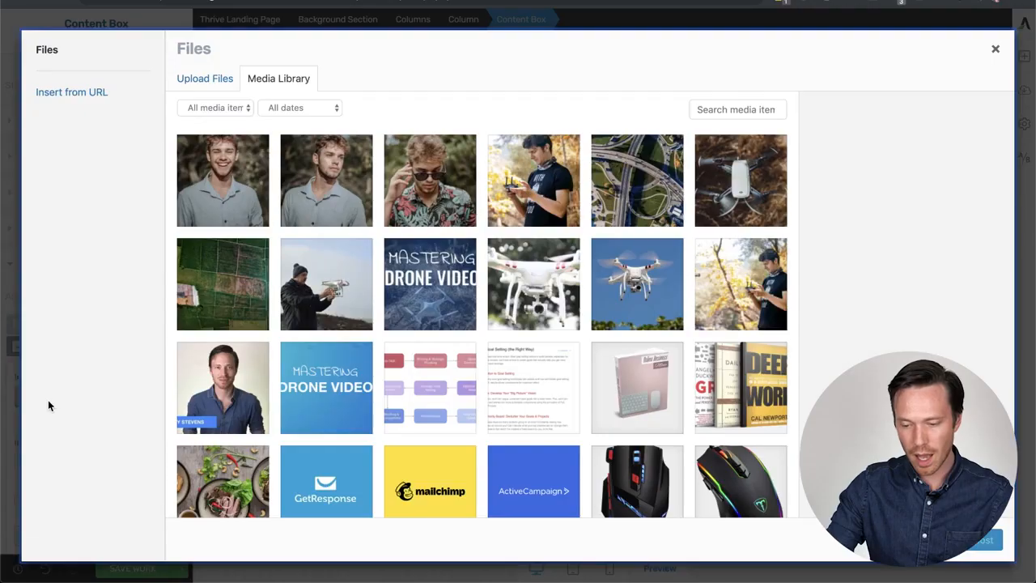
left_click(240, 189)
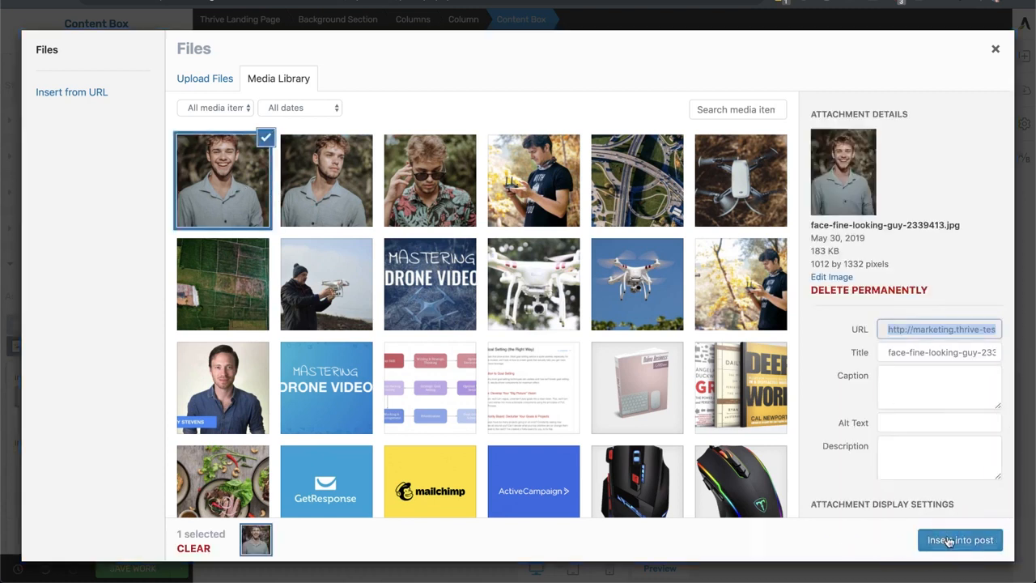
left_click(948, 542)
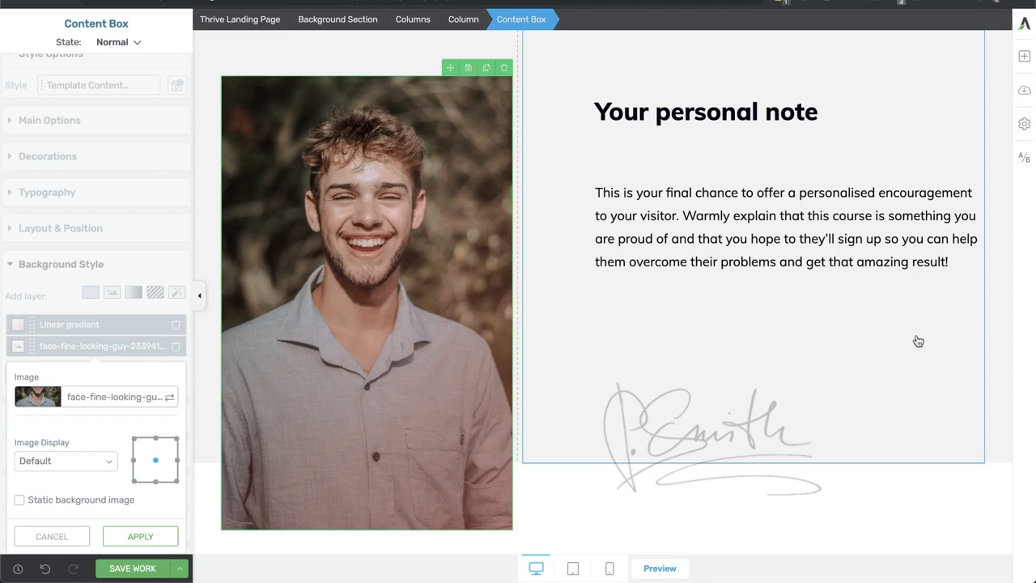
- Switch the editor to the tablet view and review how the student testimonials are laid out
scroll(918, 342, "down", 2)
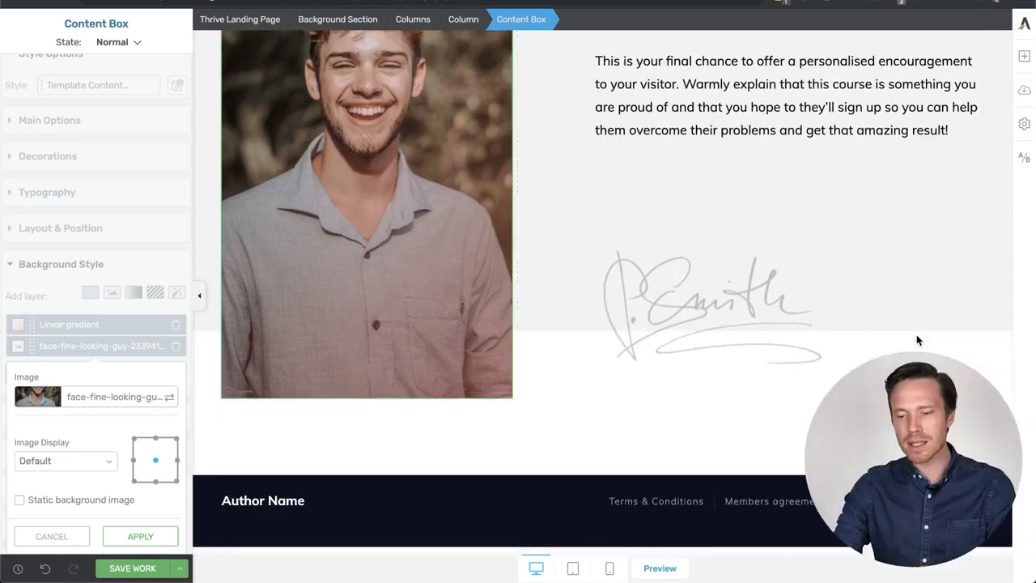
scroll(916, 334, "up", 10)
scroll(916, 340, "up", 1)
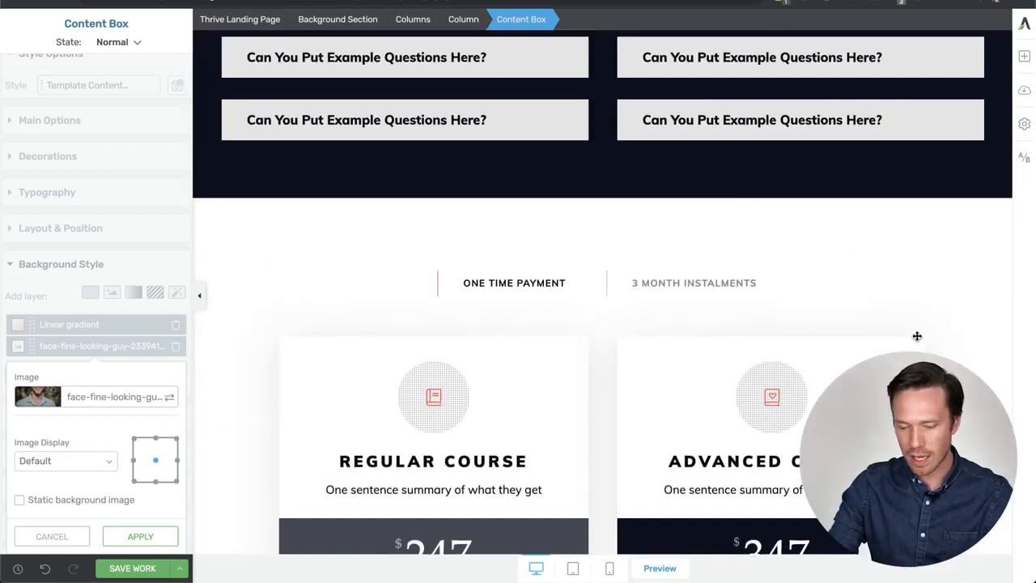
left_click(573, 570)
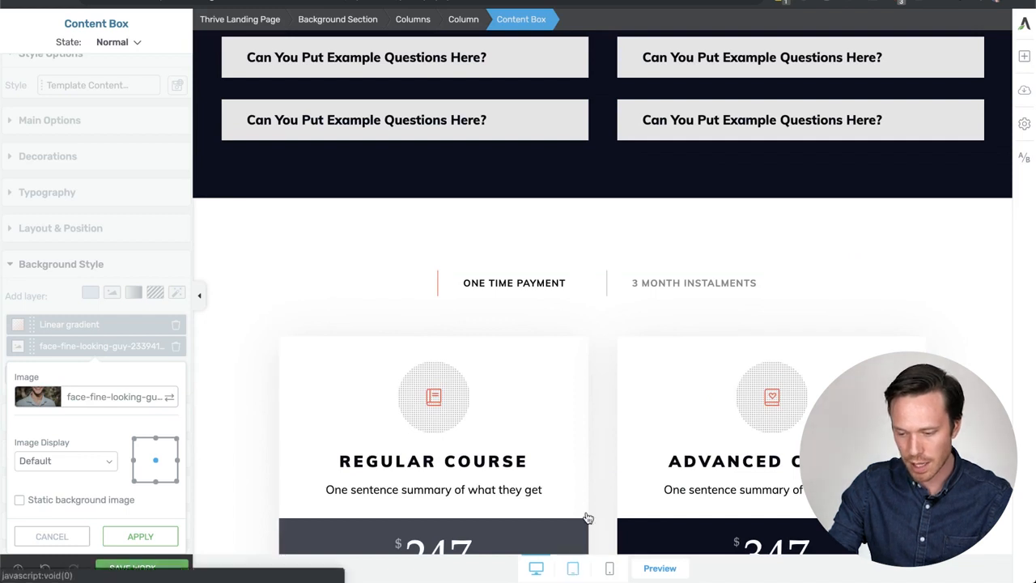
scroll(618, 324, "down", 3)
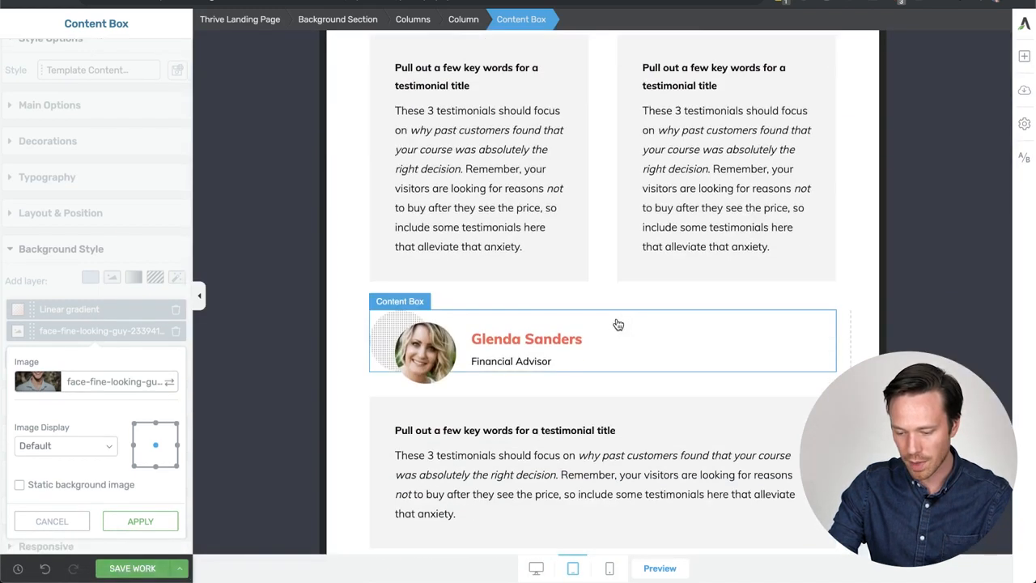